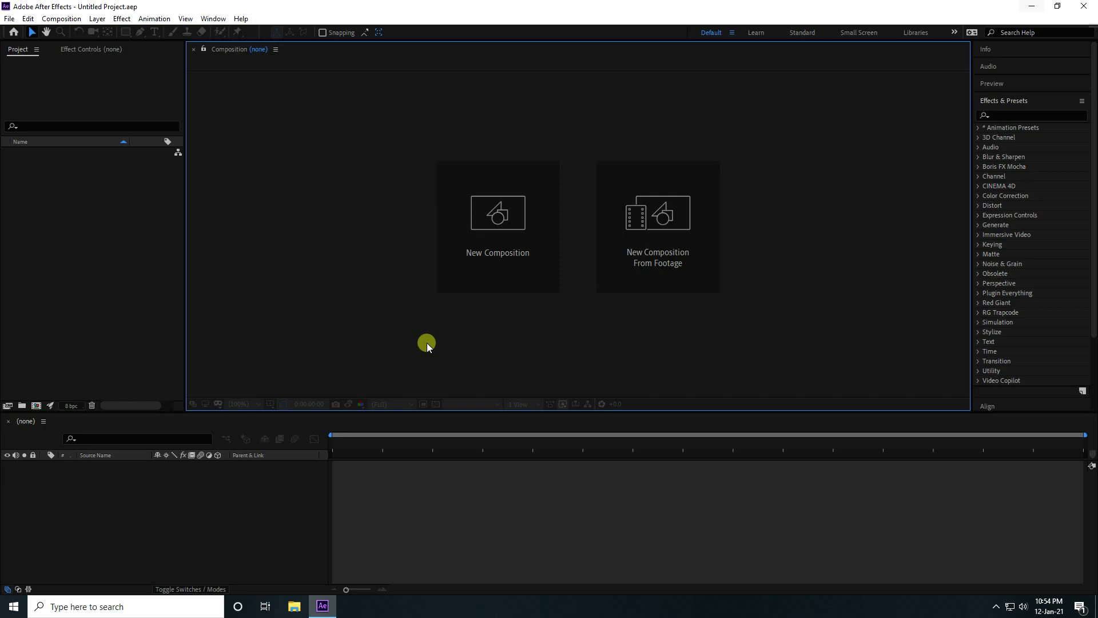
Create a composition named MAIN COMP with the HDTV 1080 29.97 preset and a duration of 0;00;15;00.
left_click(483, 255)
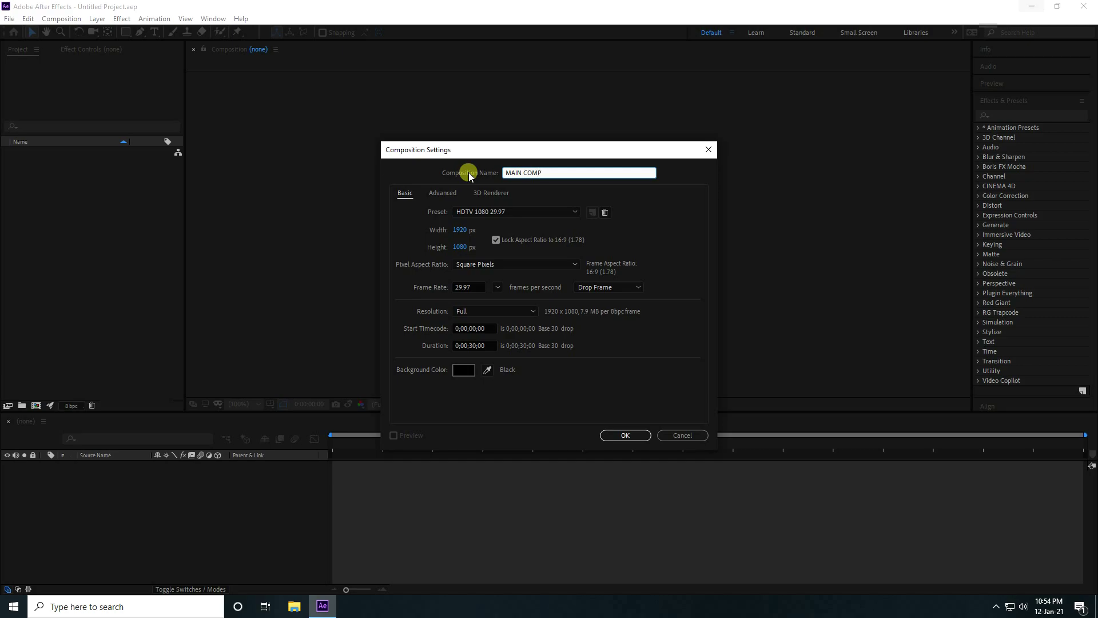
left_click(472, 346)
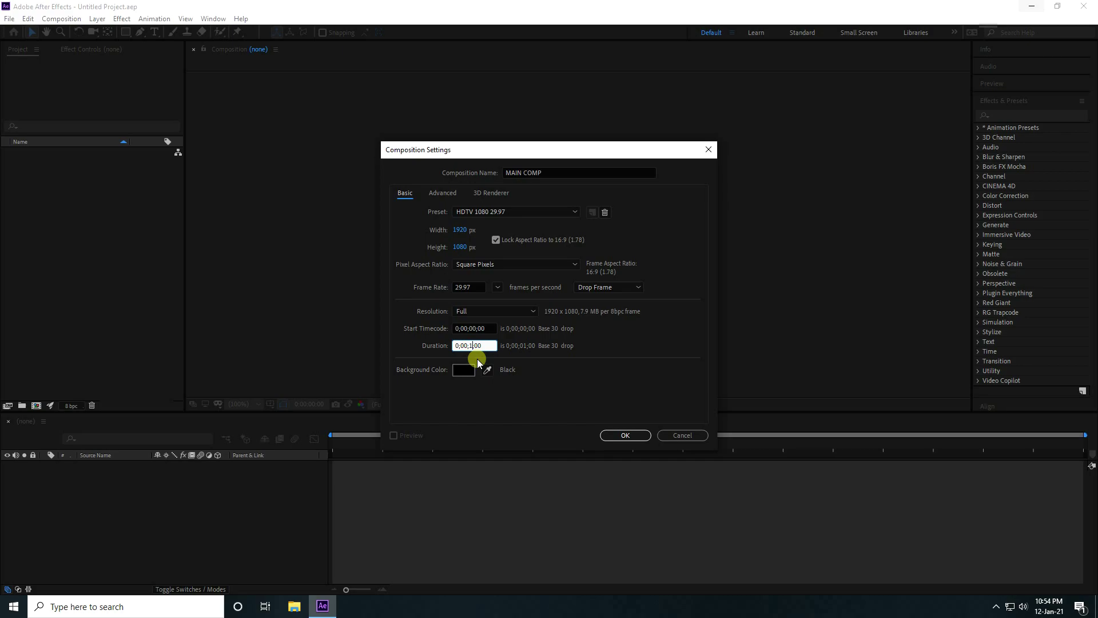
left_click(626, 435)
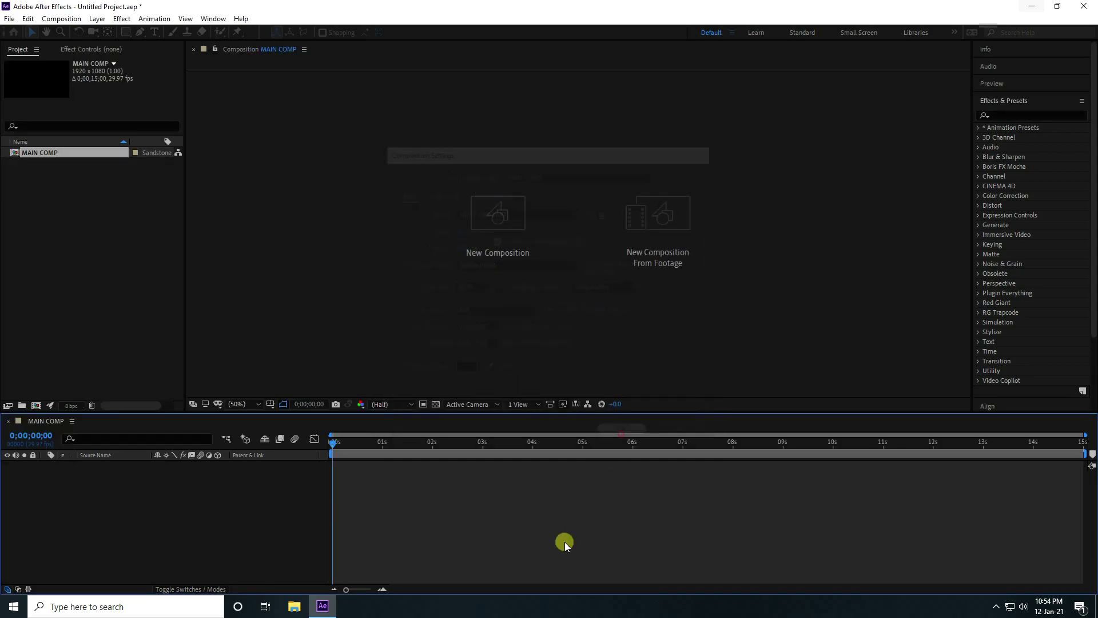
Import the PNG file logo 1 as footage and add it as a layer in MAIN COMP.
right_click(38, 244)
mouse_move(143, 299)
left_click(232, 298)
left_click(122, 138)
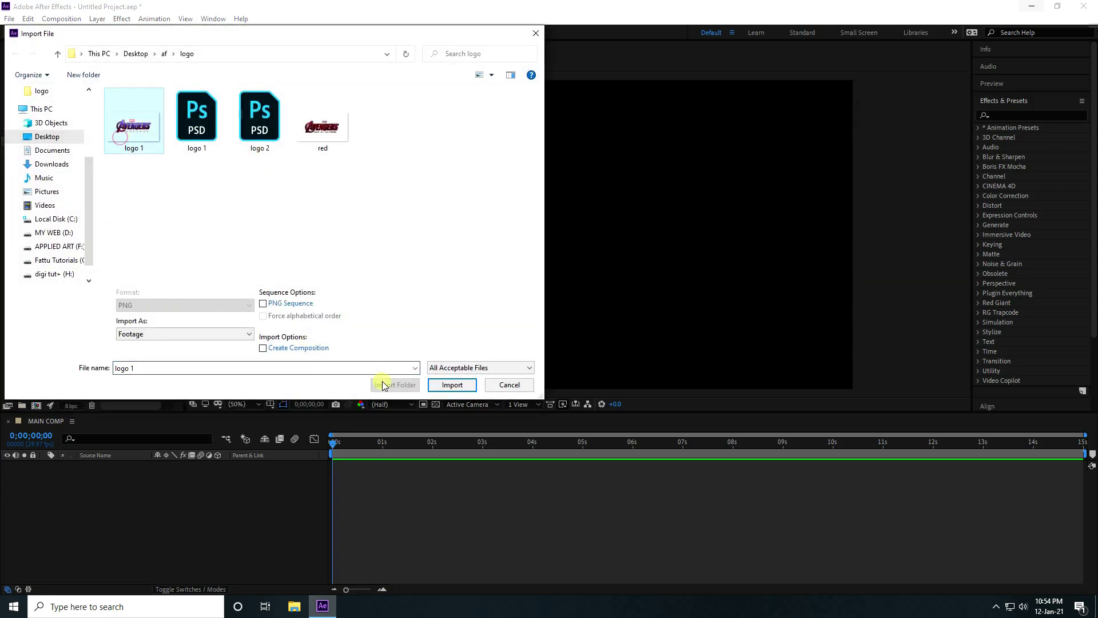
left_click(453, 386)
left_click_drag(42, 155, 138, 512)
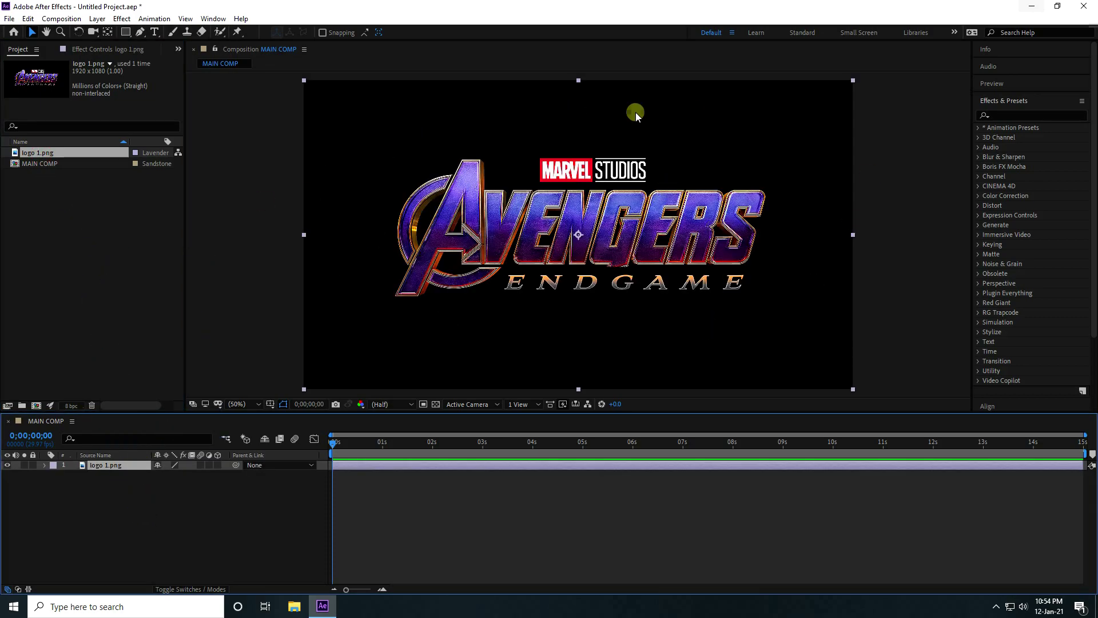
Pre-compose the logo 1.png layer as LOGO, moving all attributes into the new composition.
right_click(93, 464)
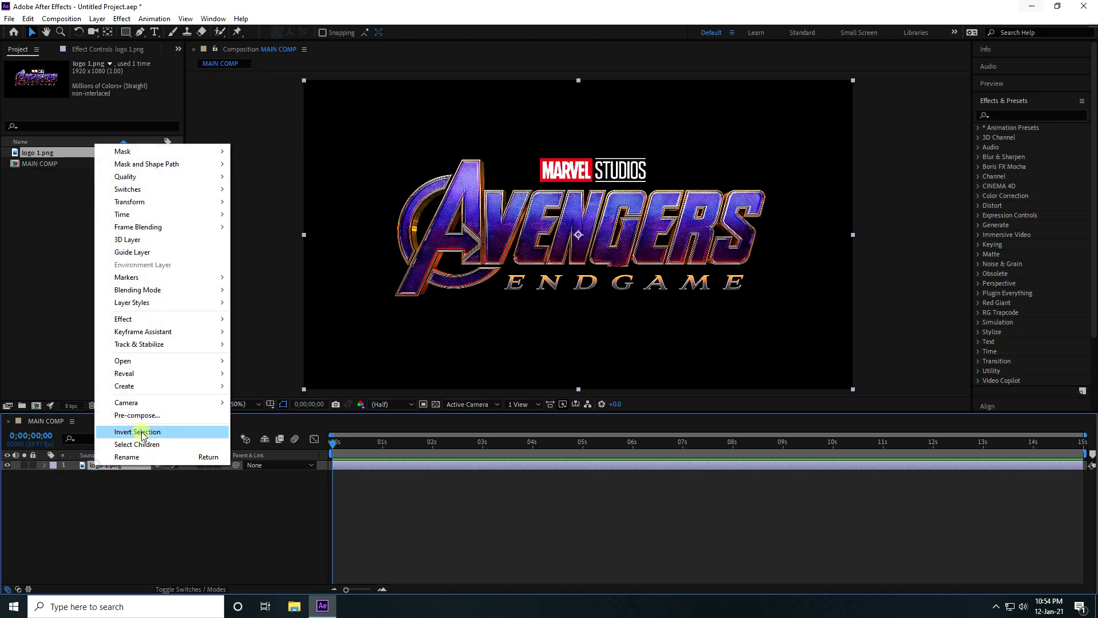
left_click(149, 415)
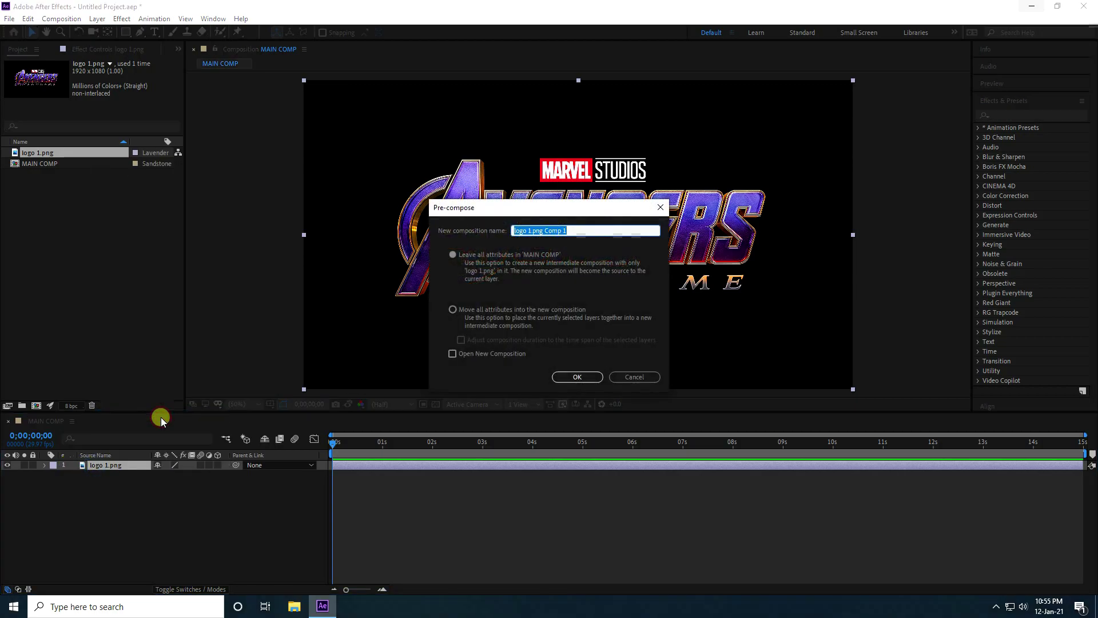
key("BackSpace")
left_click(454, 310)
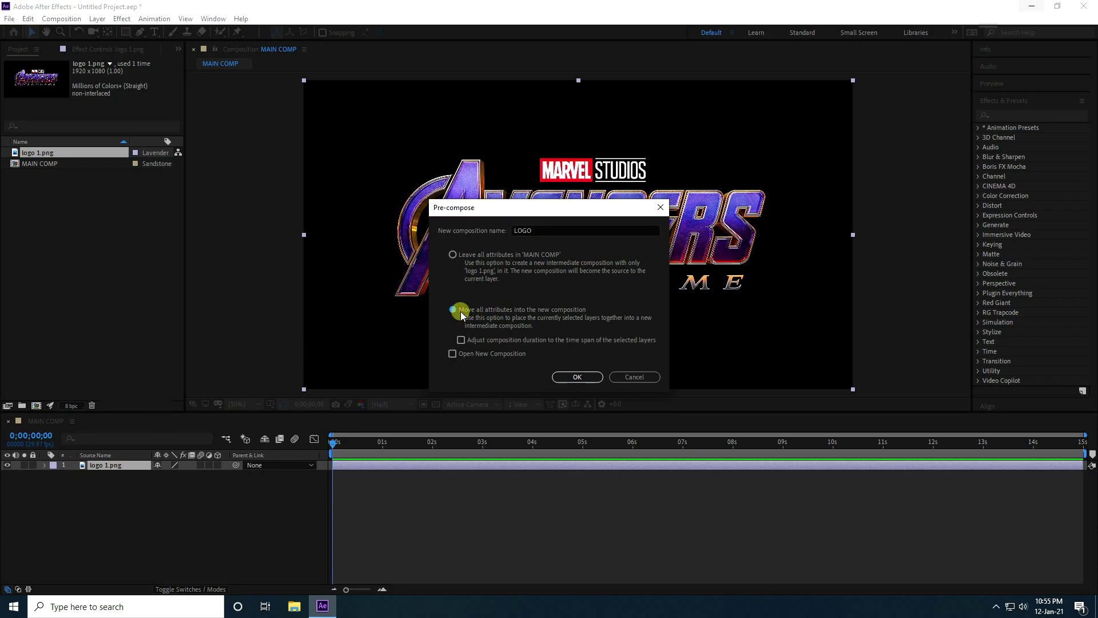
left_click(577, 377)
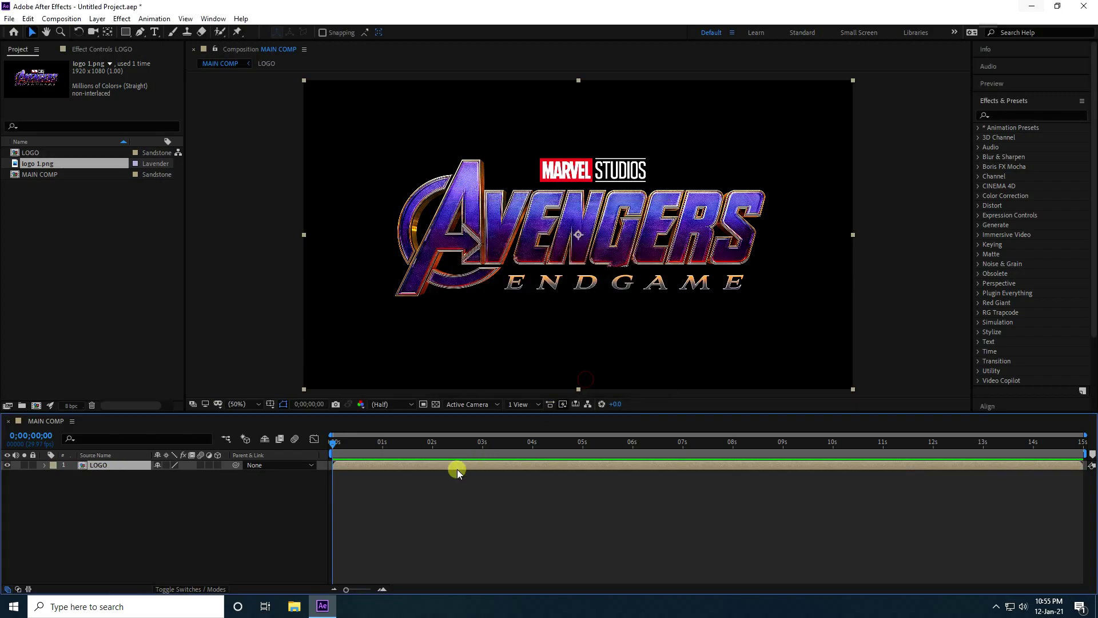
Inside the LOGO composition, draw a narrow vertical rectangular mask on logo 1.png, beside the logo's left end and taller than the frame.
double_click(95, 464)
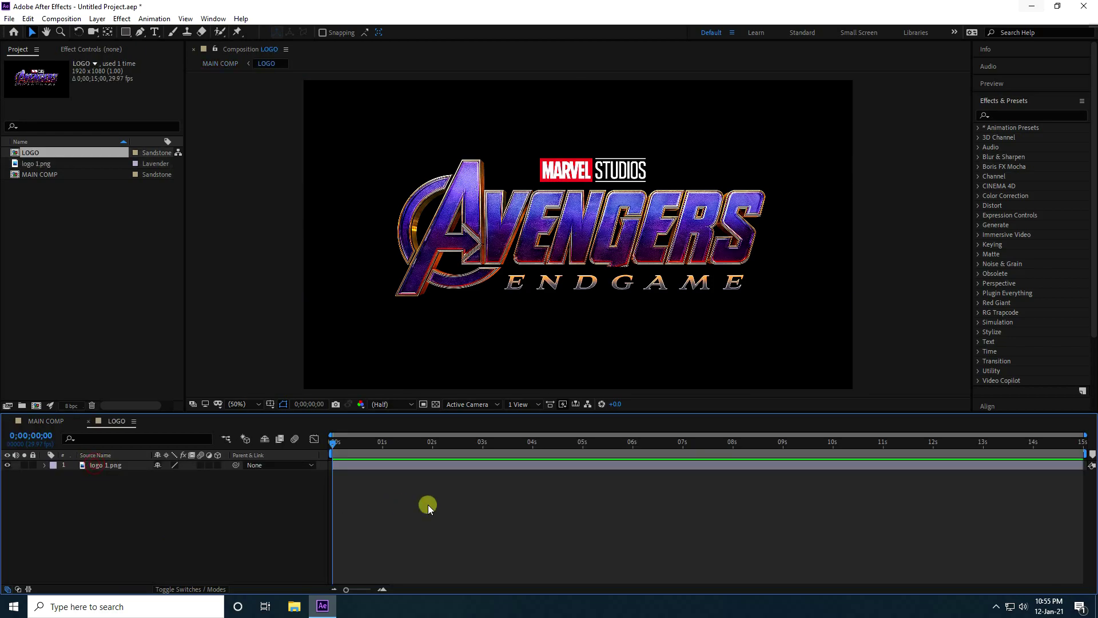
left_click(427, 194)
key("comma")
key("period")
key("comma")
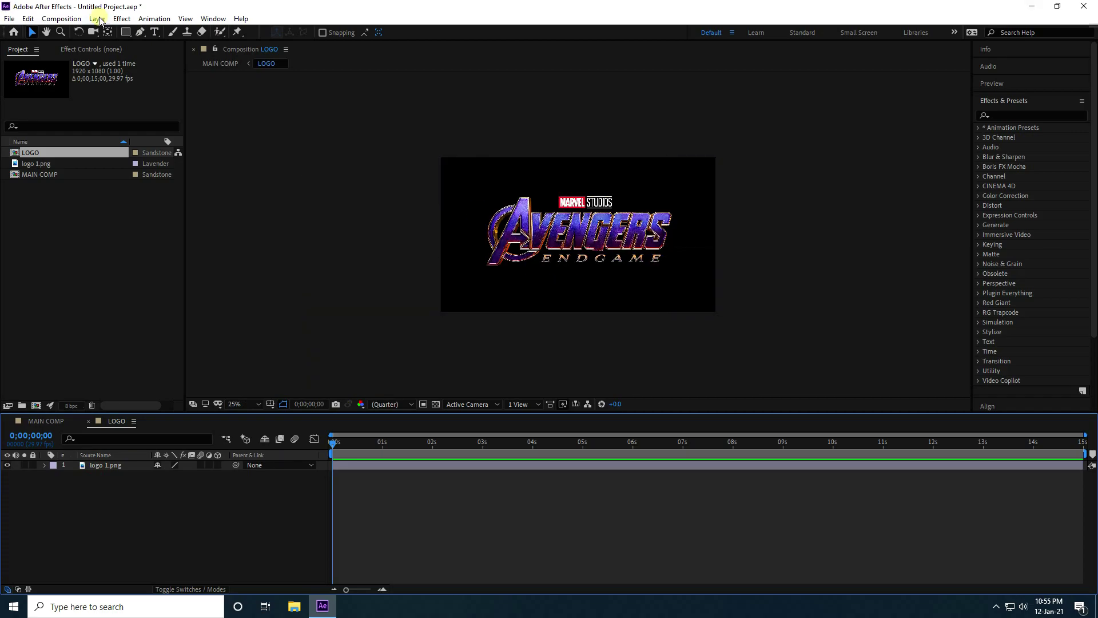
left_click_drag(125, 31, 183, 35)
left_click(111, 466)
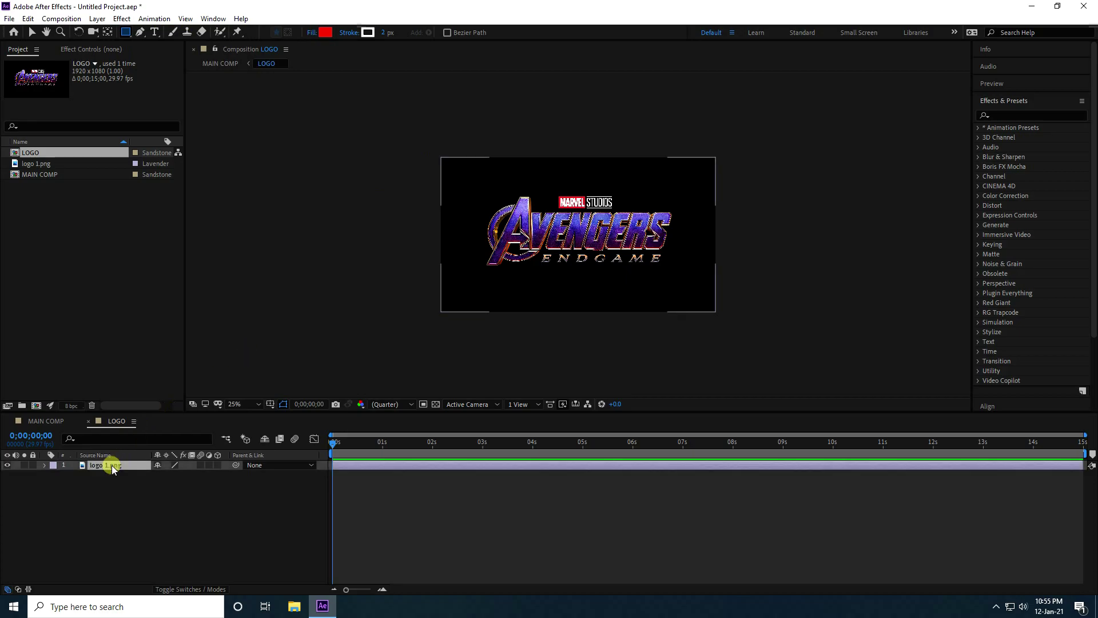
left_click_drag(446, 129, 475, 334)
key("v")
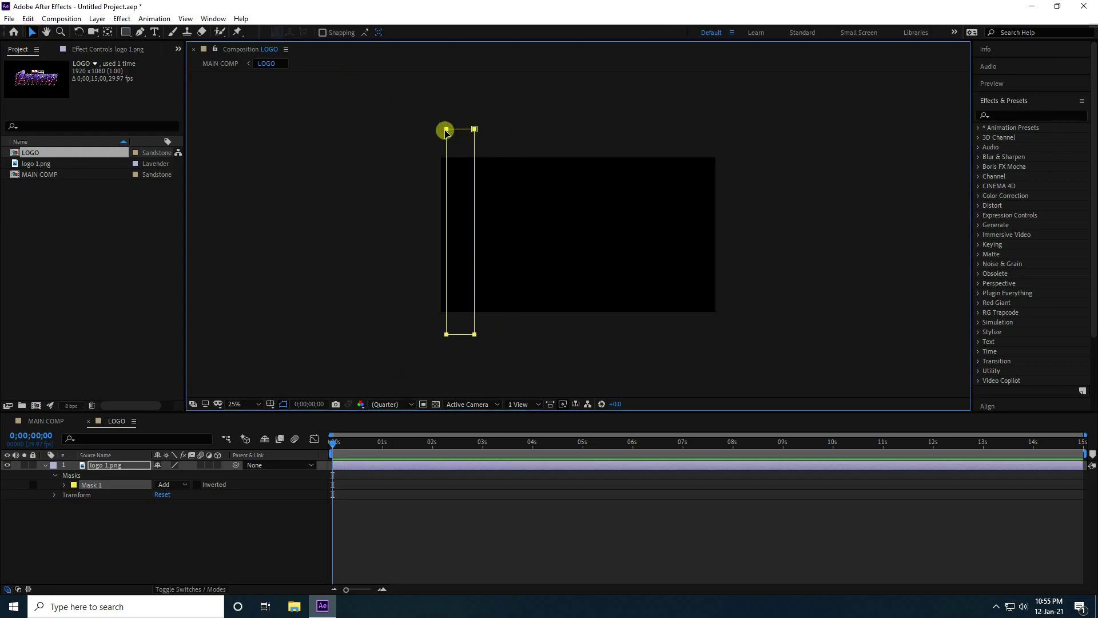
Set a Mask Path keyframe for Mask 1 at 0;00;00;00.
left_click(32, 32)
left_click_drag(384, 106, 483, 371)
left_click(64, 485)
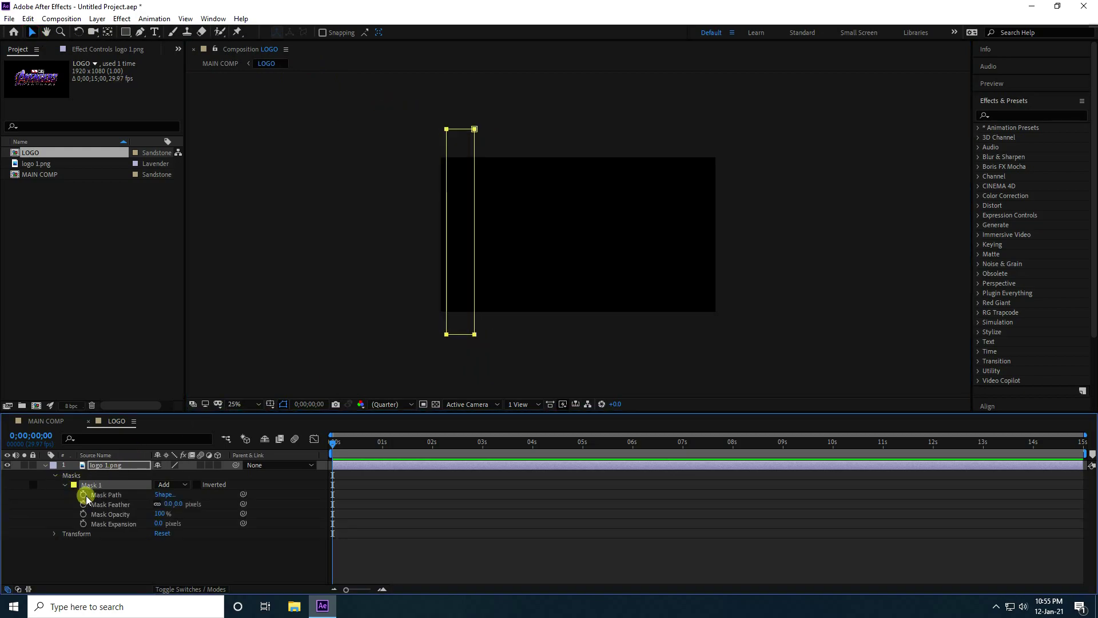
left_click(83, 494)
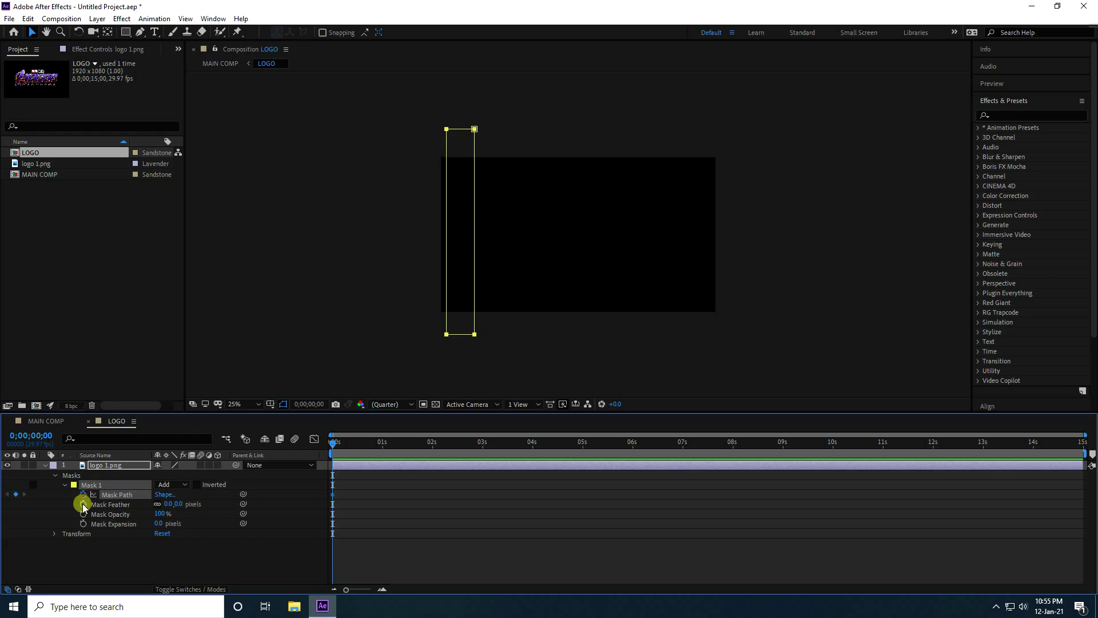
At 0;00;10;00, move the whole mask horizontally past the logo's right end to keyframe its end position.
left_click_drag(331, 447, 834, 498)
left_click_drag(415, 110, 502, 392)
left_click_drag(475, 334, 708, 340)
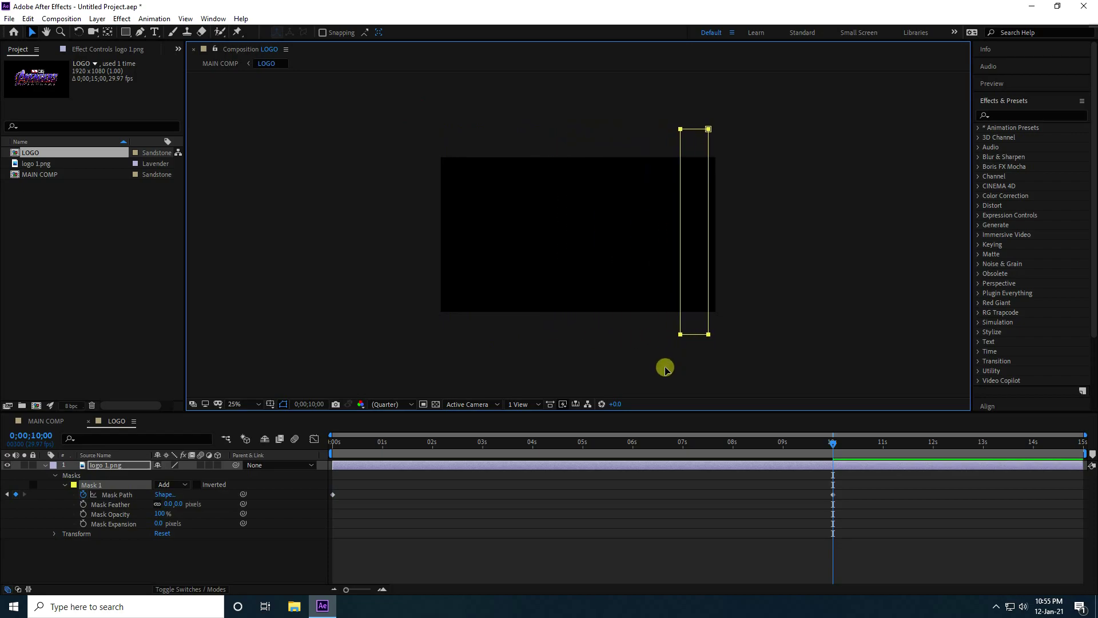
Apply Easy Ease to both Mask Path keyframes and preview the mask sweep from the start.
left_click_drag(833, 444, 309, 444)
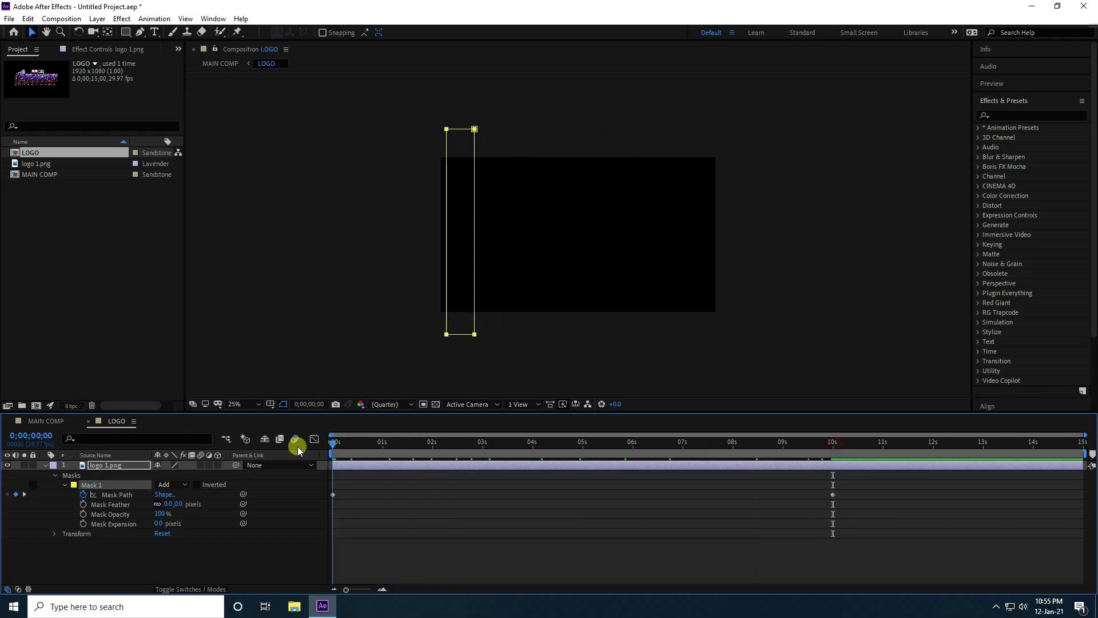
key("space")
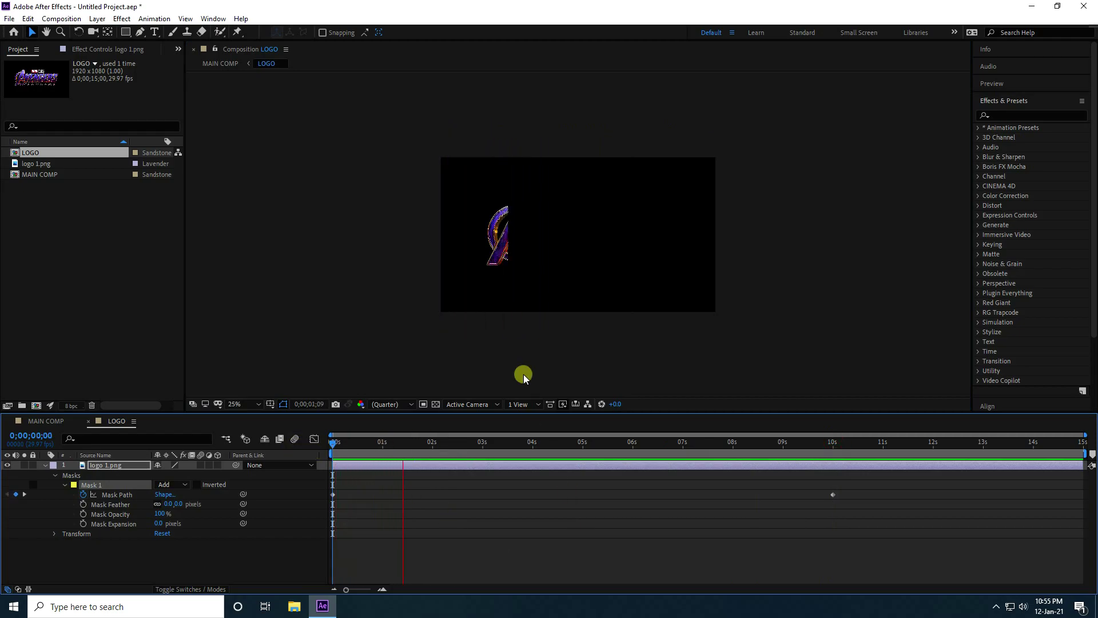
left_click(255, 403)
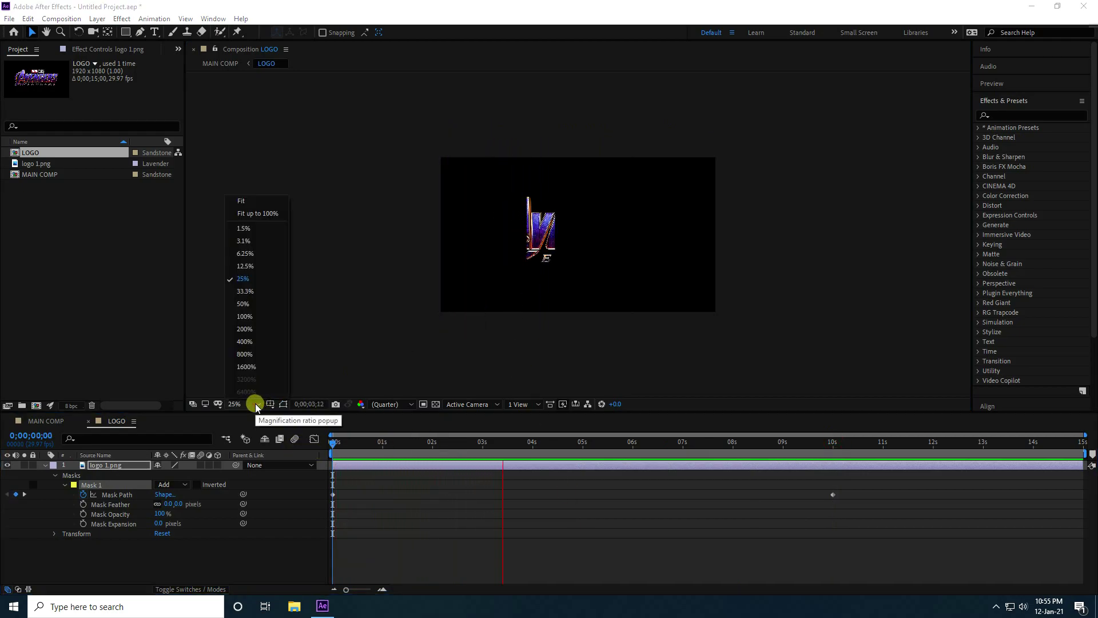
left_click(256, 213)
key("space")
left_click_drag(904, 566, 316, 486)
key("F9")
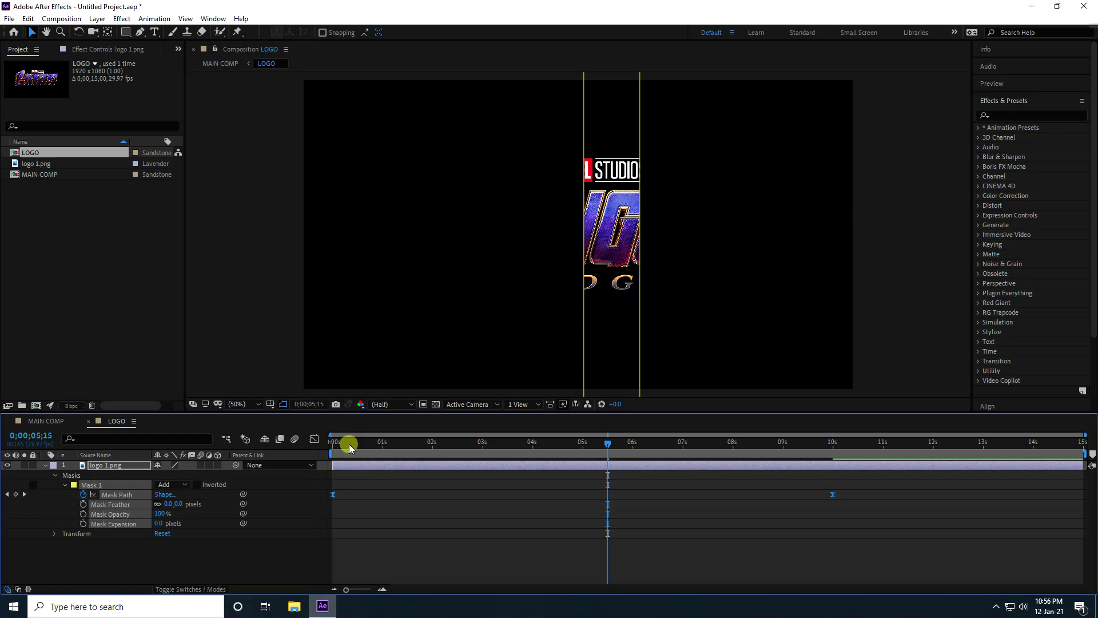
left_click_drag(348, 443, 275, 445)
key("space")
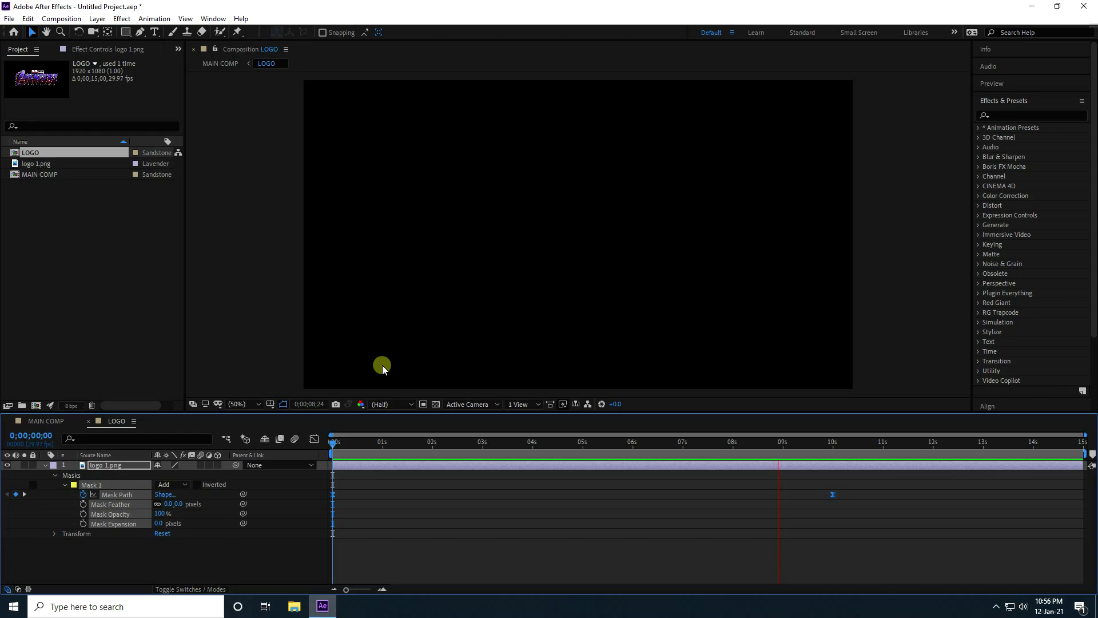
key("space")
In MAIN COMP, create a black 1920 x 1080 solid layer named PARTICLE.
left_click(41, 422)
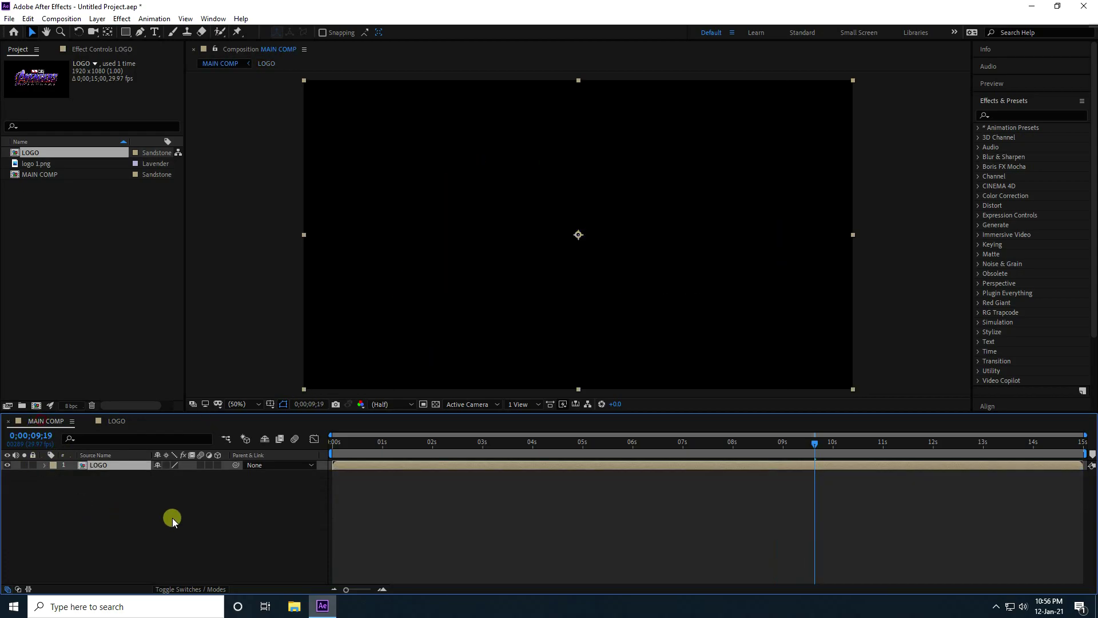
right_click(103, 507)
mouse_move(132, 386)
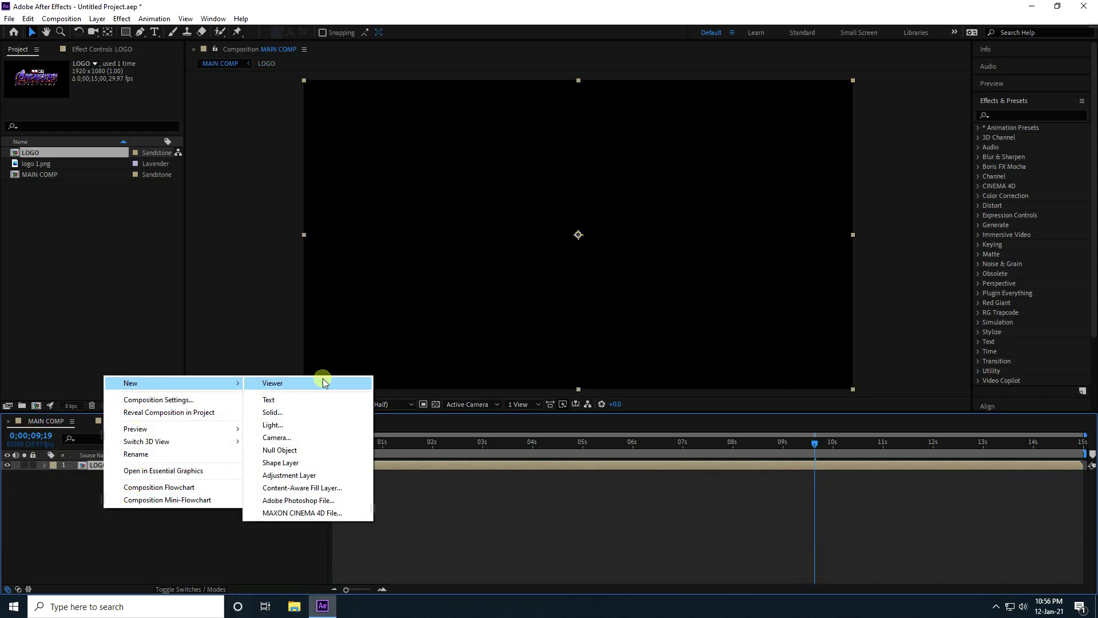
left_click(281, 411)
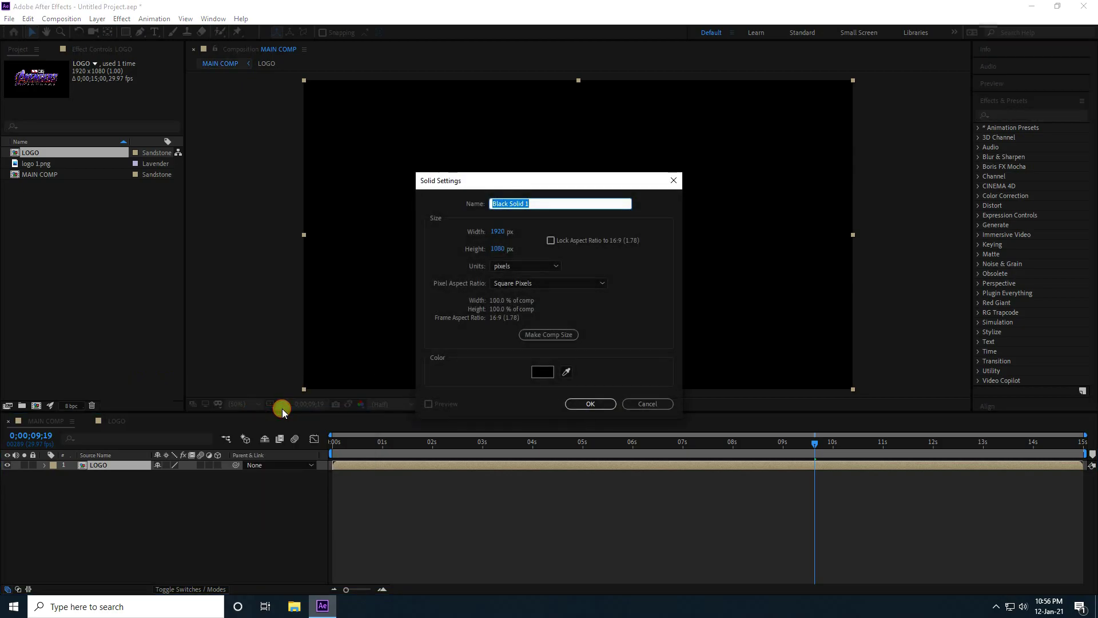
type("PARTICLE")
left_click(590, 404)
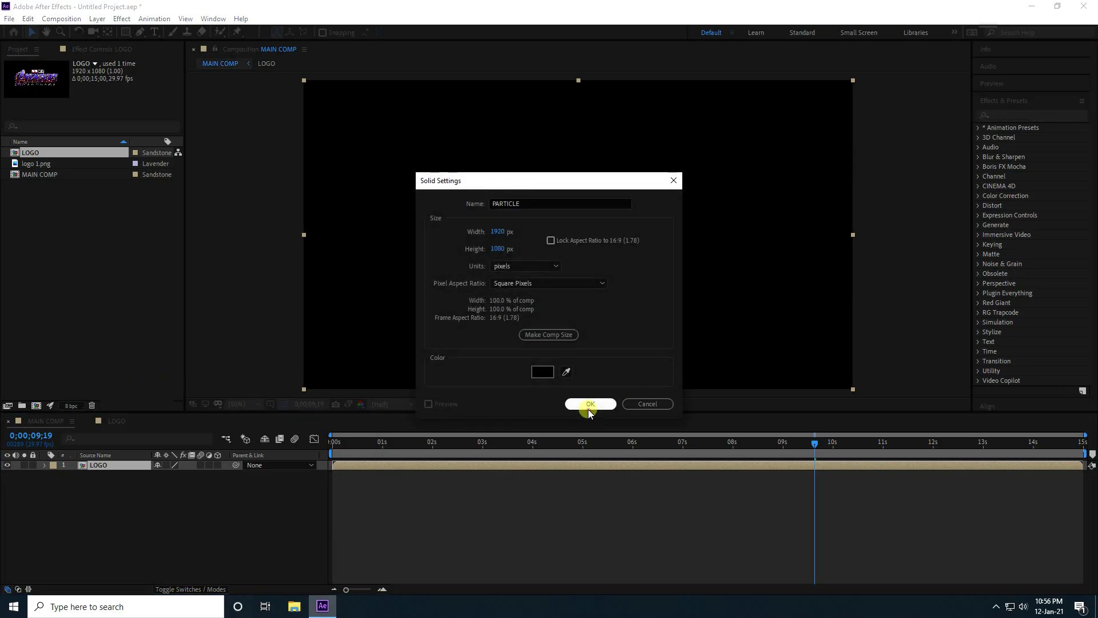
Make the LOGO layer 3D and hide it.
left_click(94, 478)
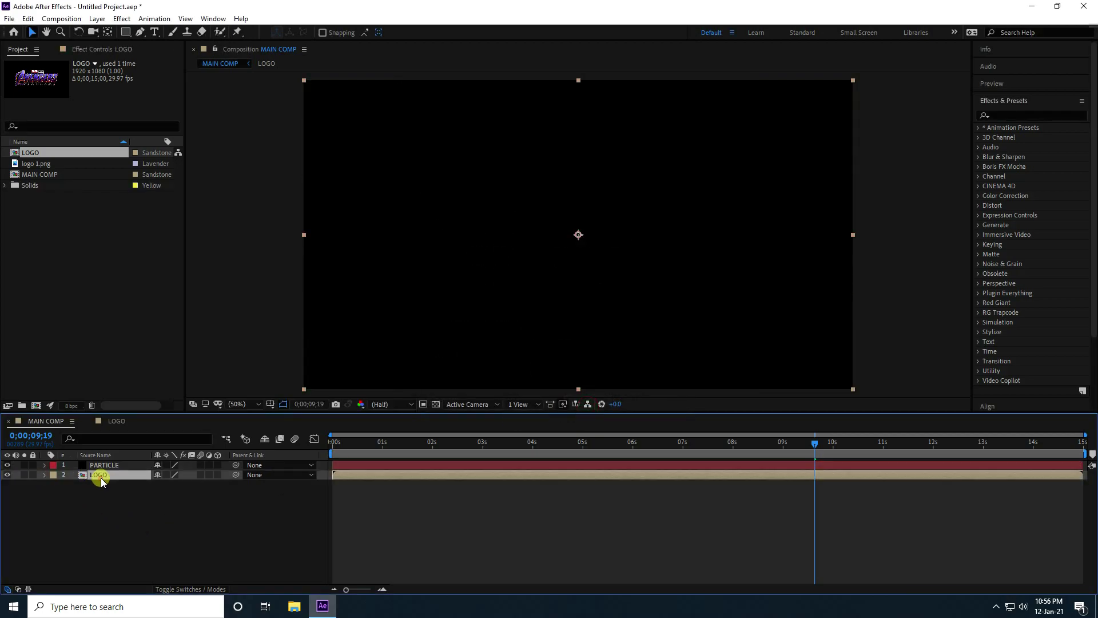
left_click(217, 475)
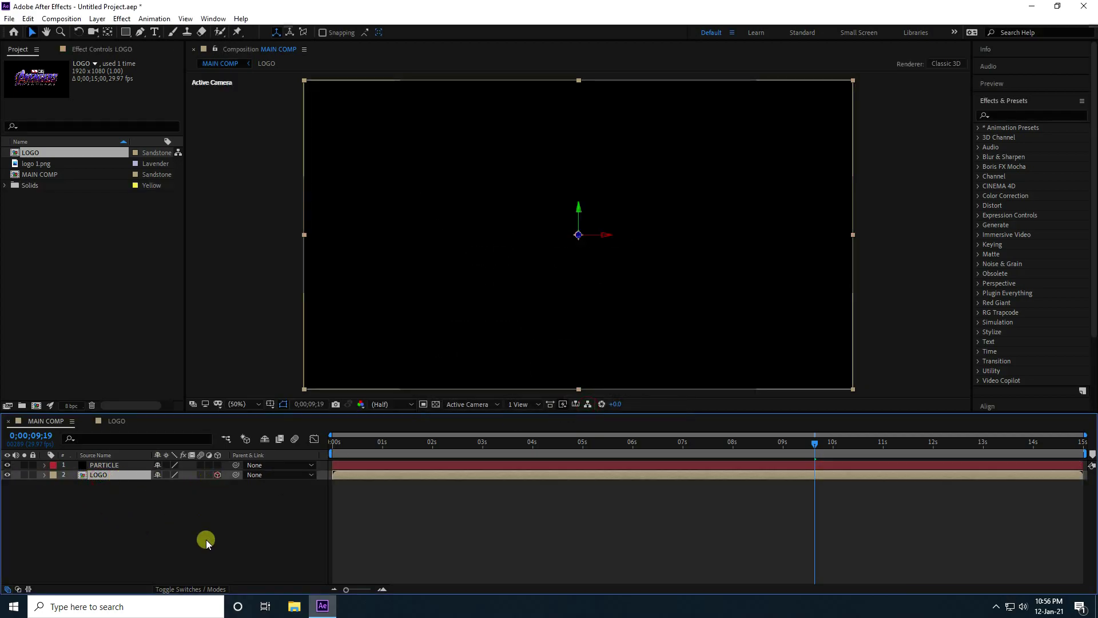
left_click(8, 476)
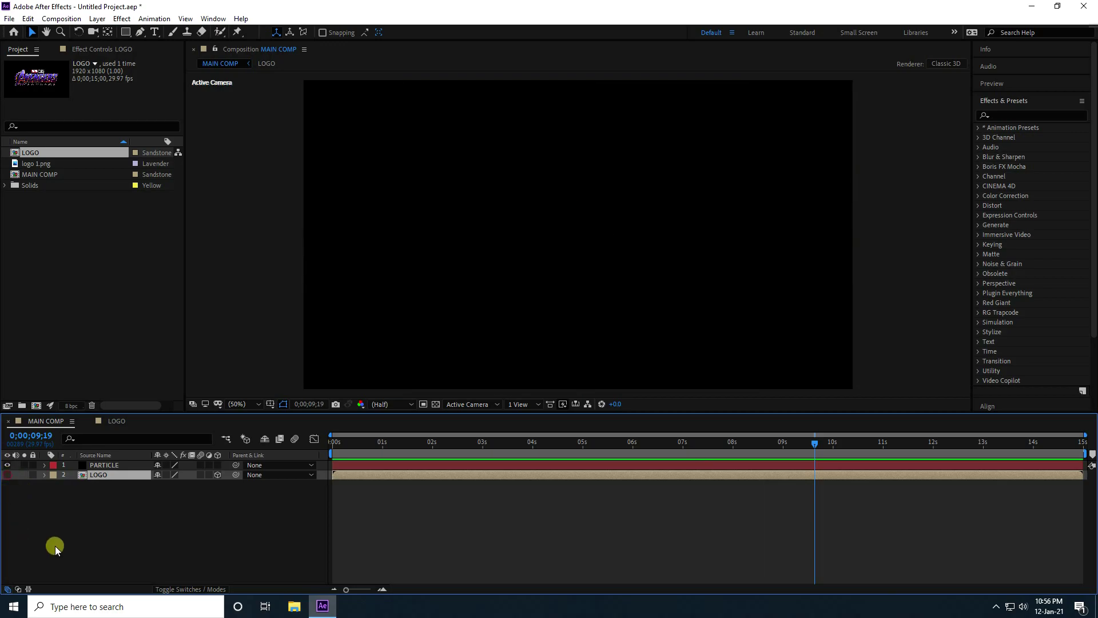
Apply the RG Trapcode Particular effect to the PARTICLE layer.
left_click(98, 465)
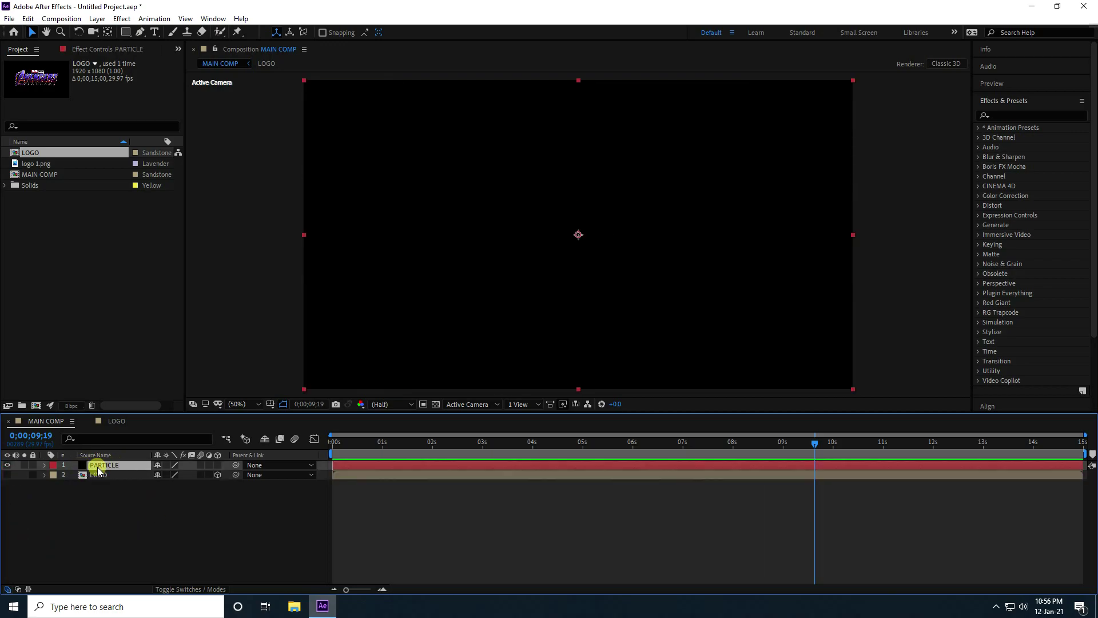
left_click(122, 18)
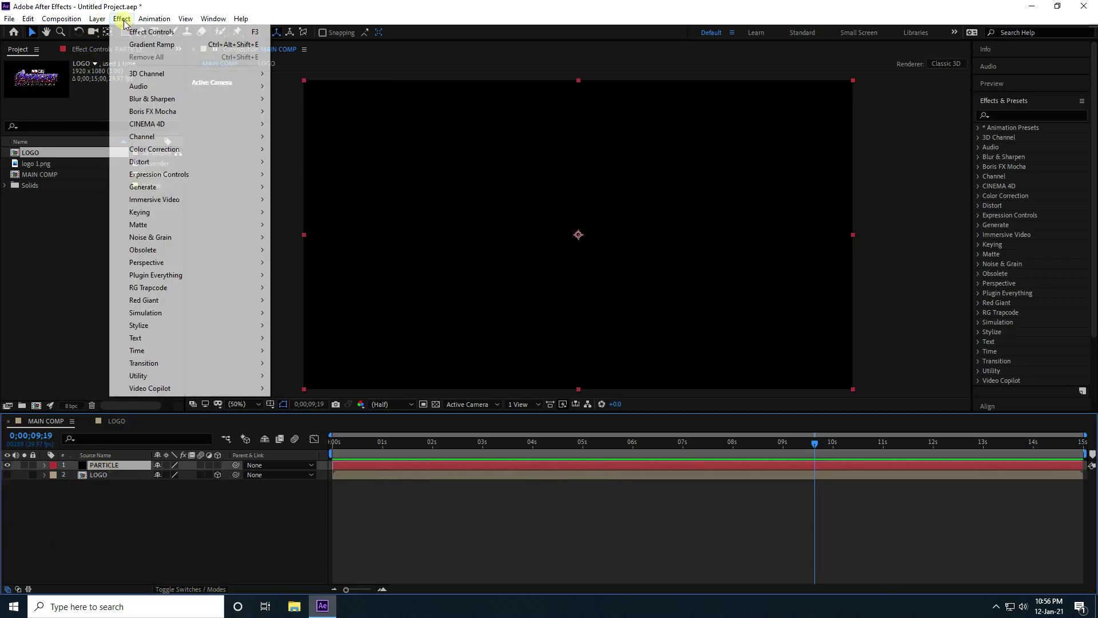
mouse_move(153, 291)
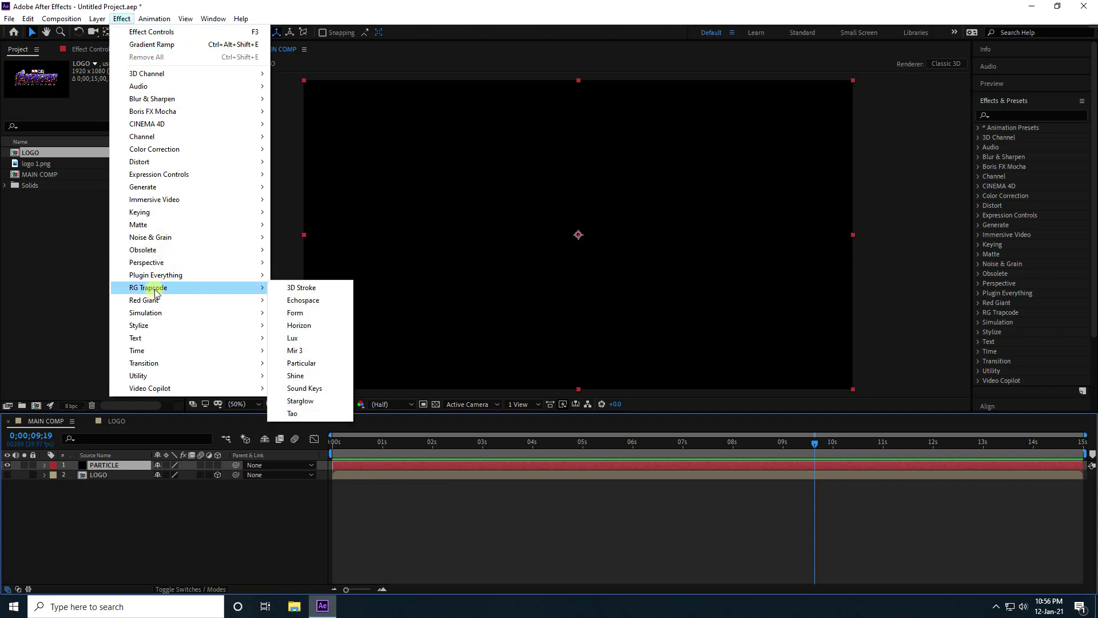
left_click(312, 363)
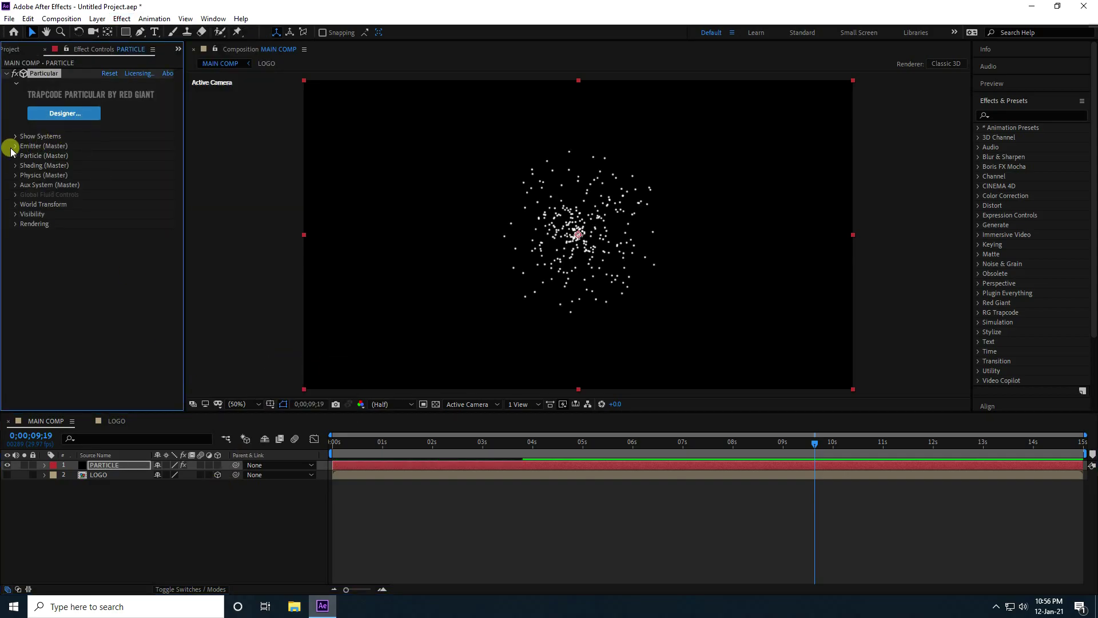
Set the Emitter Type in Particular's Emitter (Master) settings to Layer.
left_click(13, 147)
left_click_drag(179, 197, 255, 194)
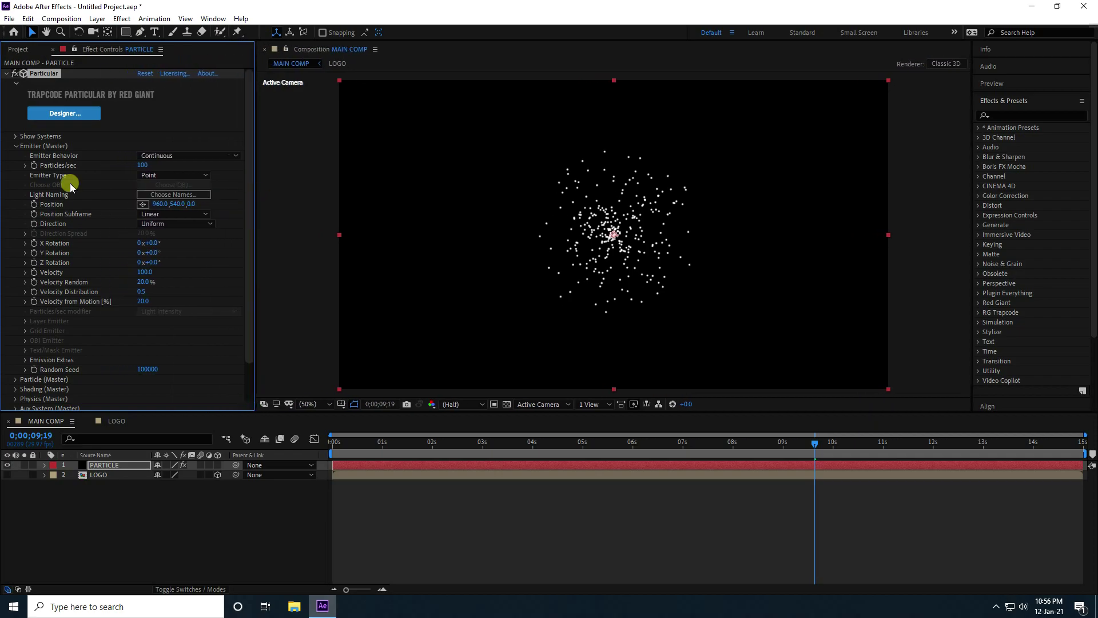
left_click(163, 177)
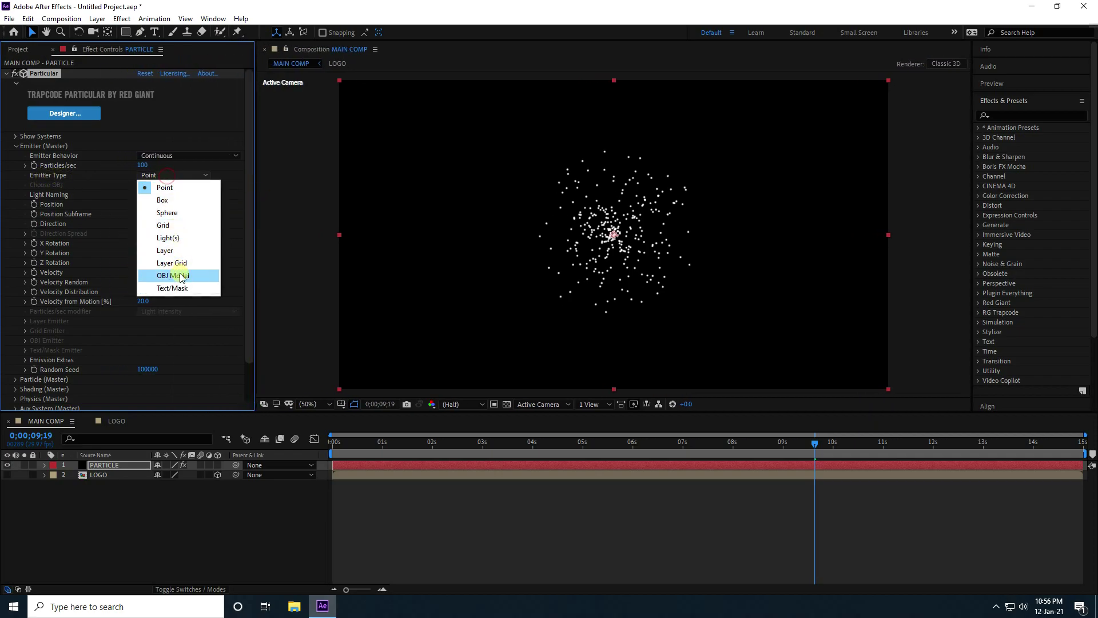
left_click(179, 252)
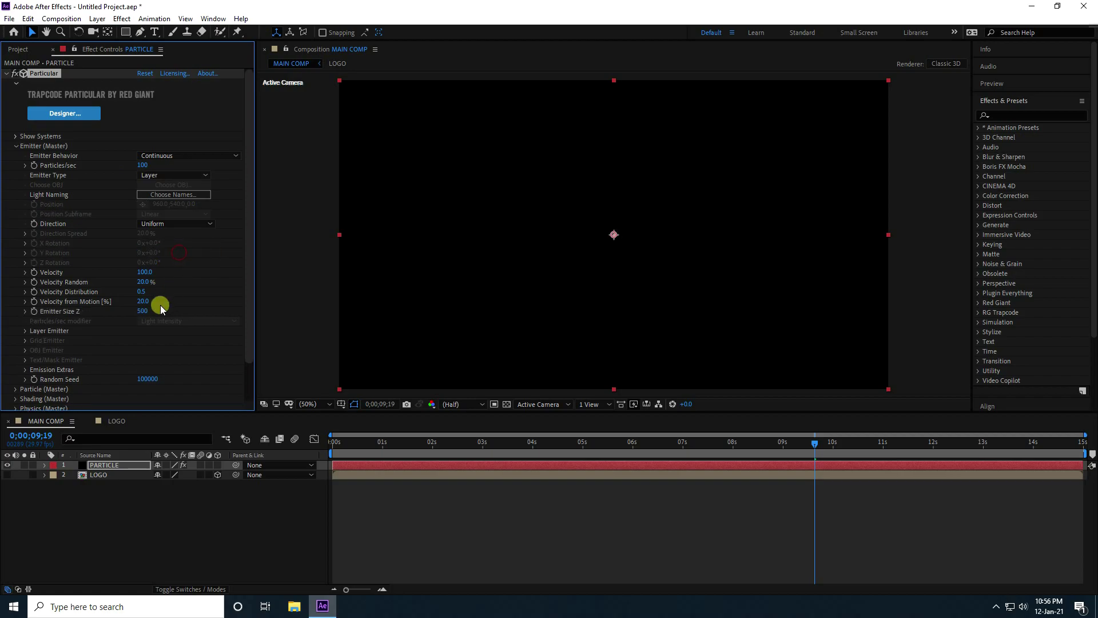
Choose LOGO as the Layer Emitter's layer and preview the particle animation from the start.
left_click(25, 330)
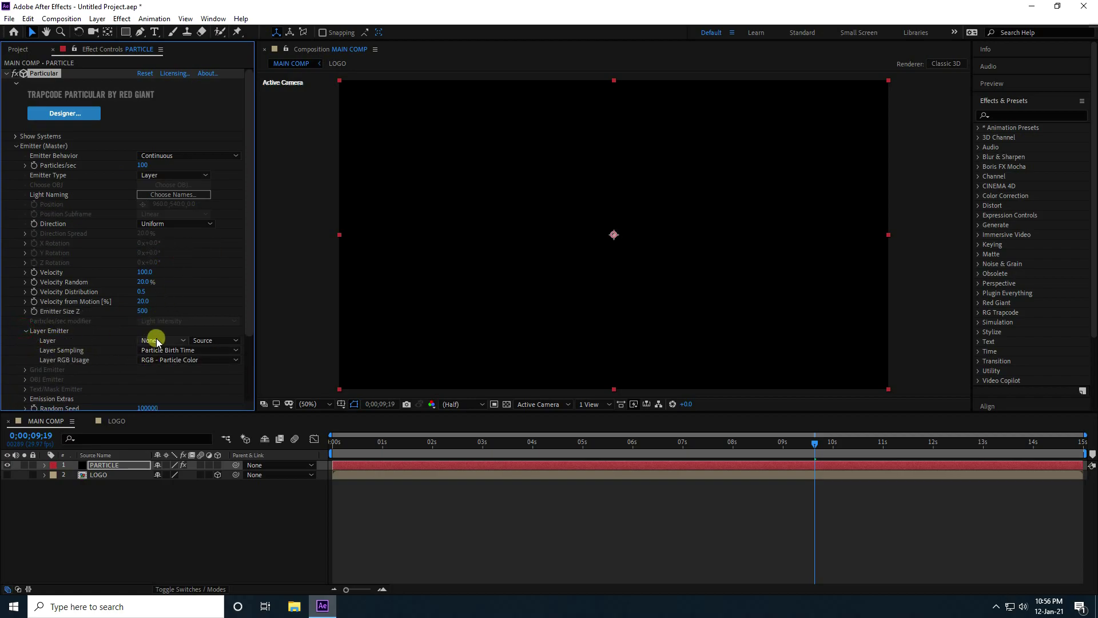
left_click(156, 340)
left_click(169, 381)
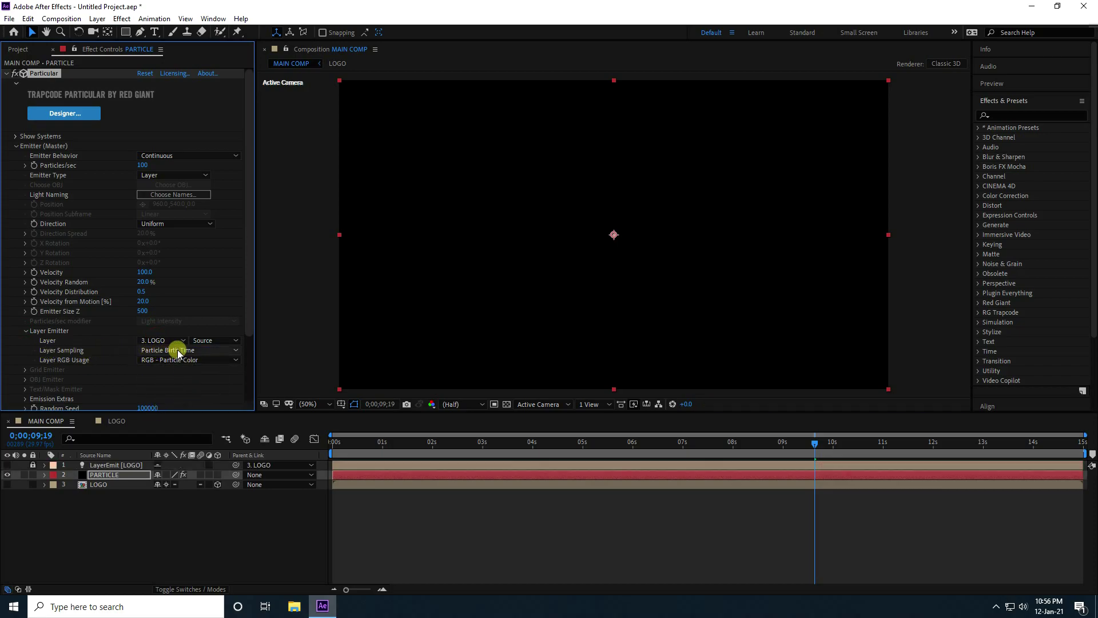
left_click_drag(354, 444, 334, 444)
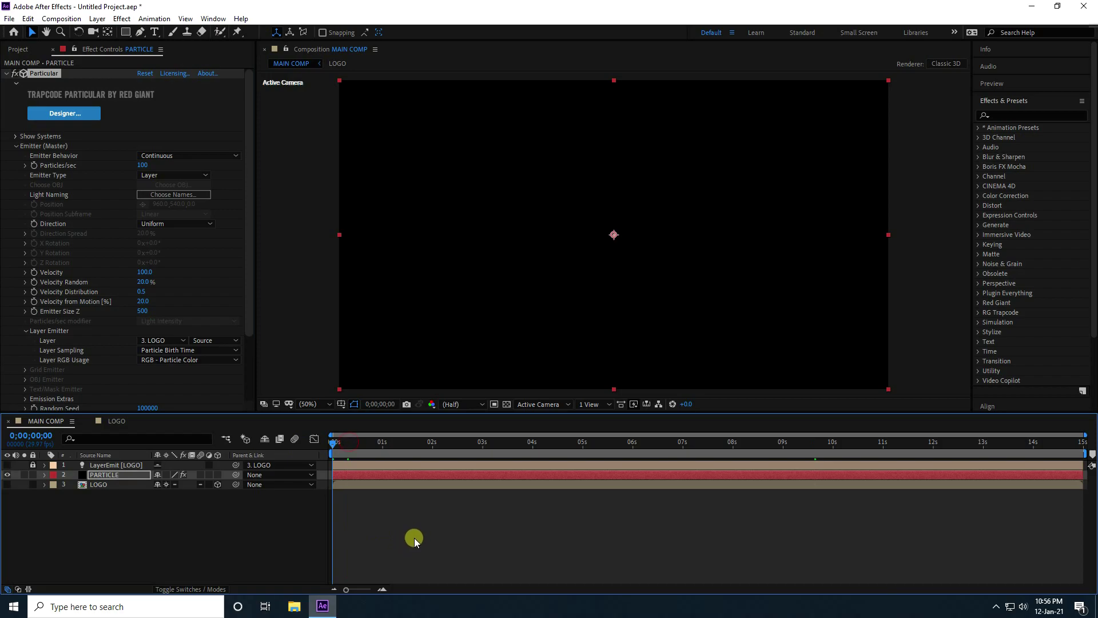
key("space")
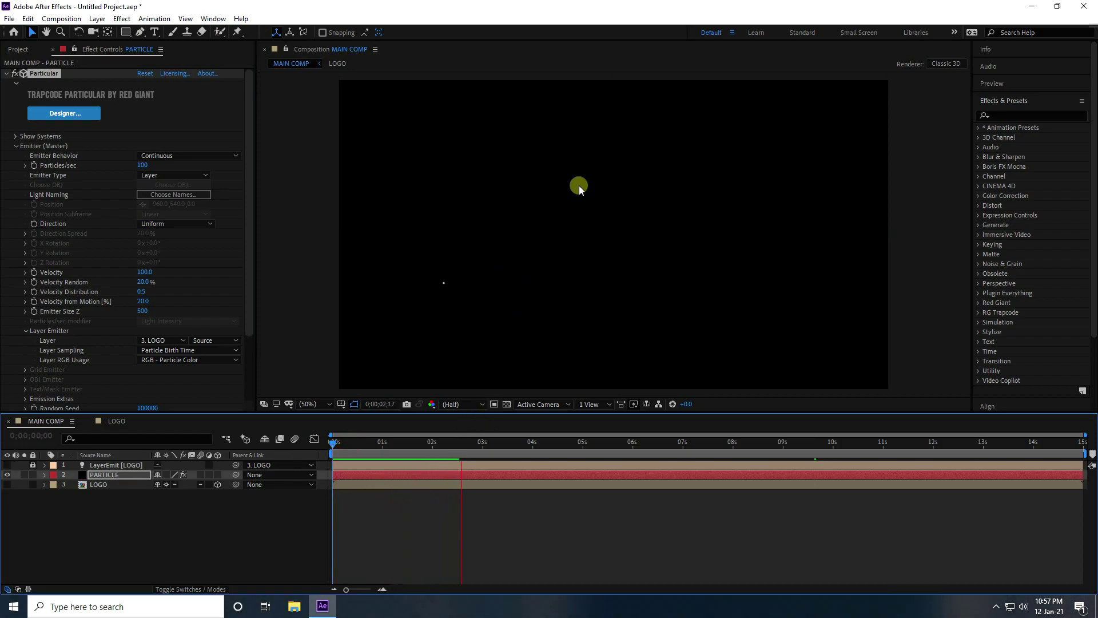
left_click(425, 251)
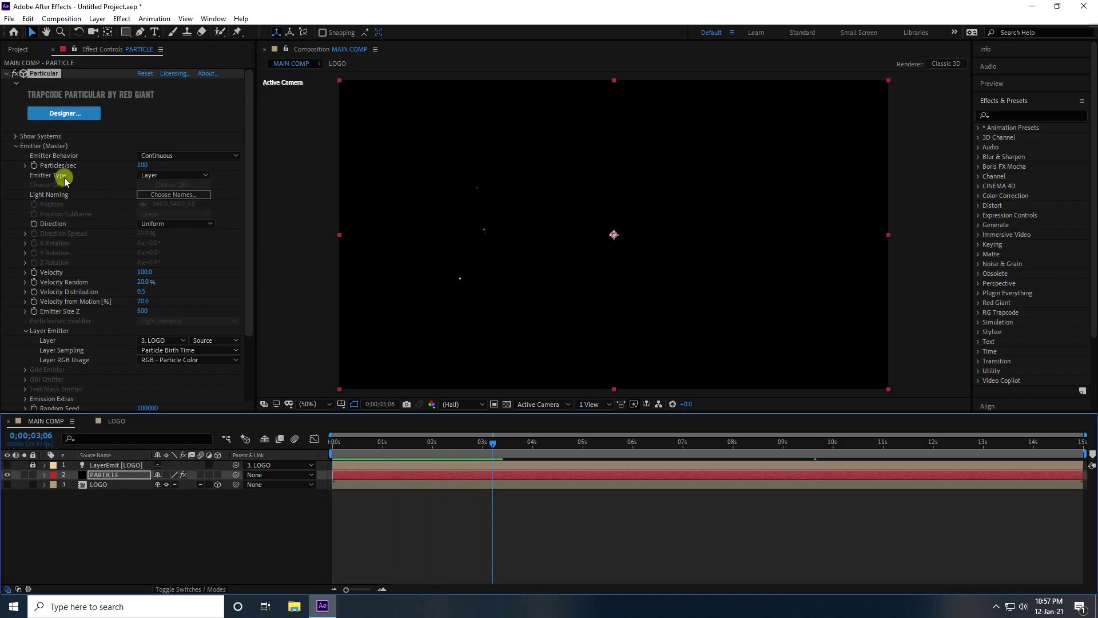
Raise the emitter's Particles/sec to 100000 and preview the animation from the first frame.
left_click(145, 166)
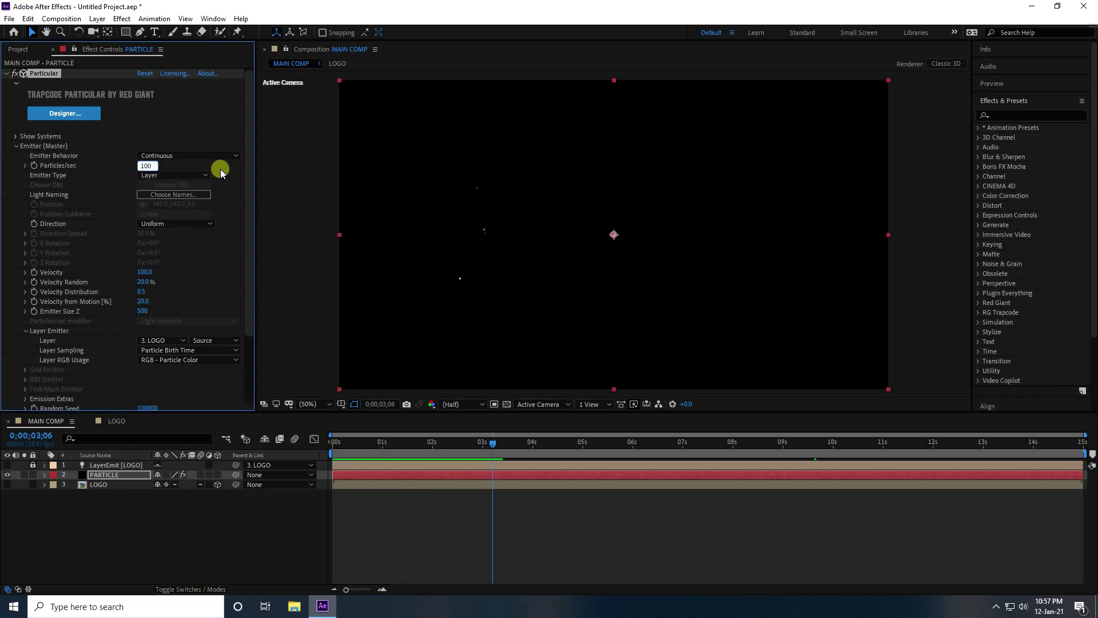
type("00")
key("Return")
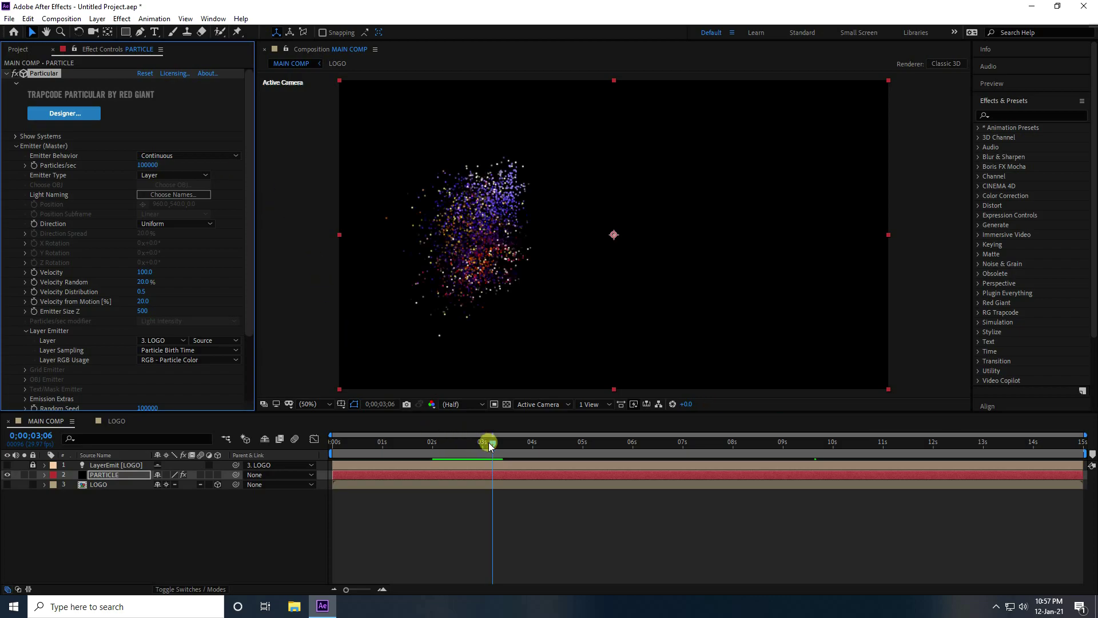
left_click_drag(491, 443, 292, 452)
key("space")
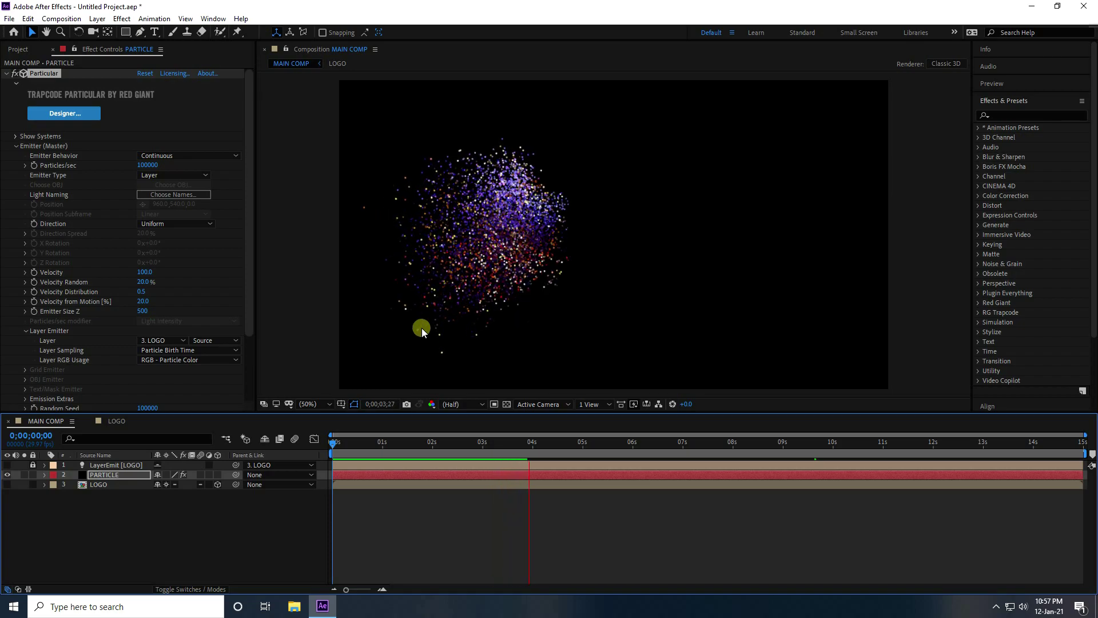
key("space")
Set the emitter's Velocity to 20 and Velocity Random to 10%.
left_click(145, 273)
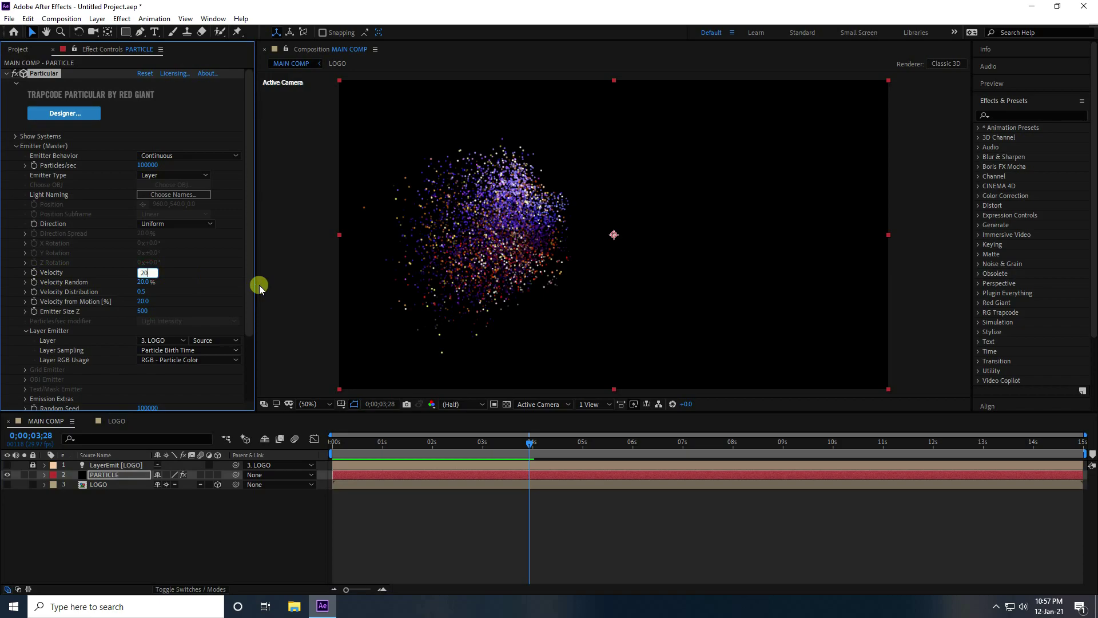
key("Tab")
type("10")
key("Return")
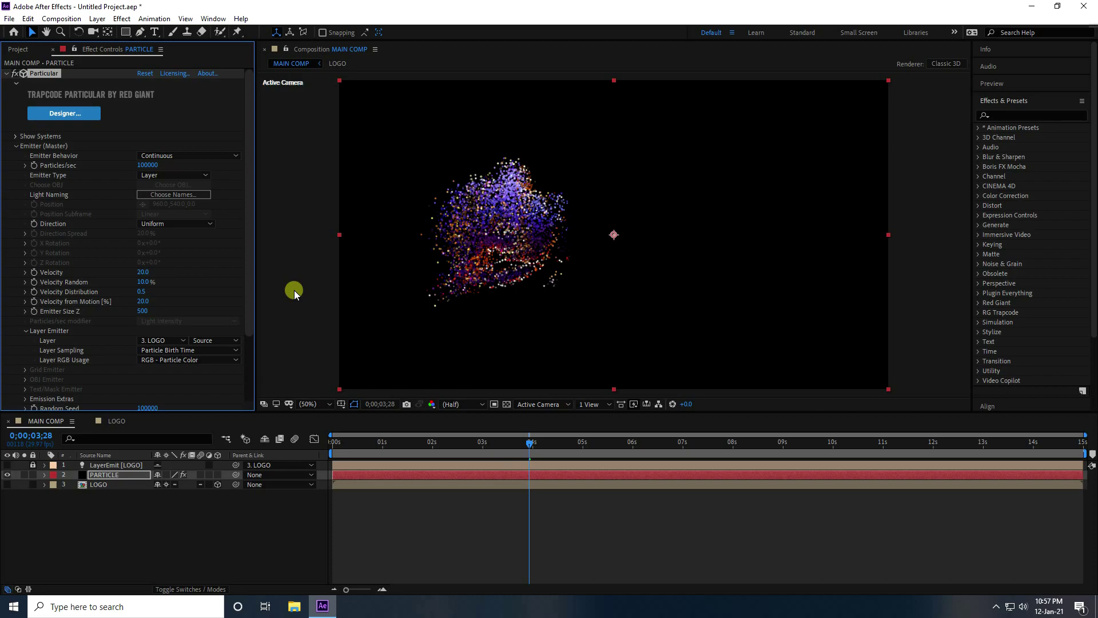
left_click(15, 146)
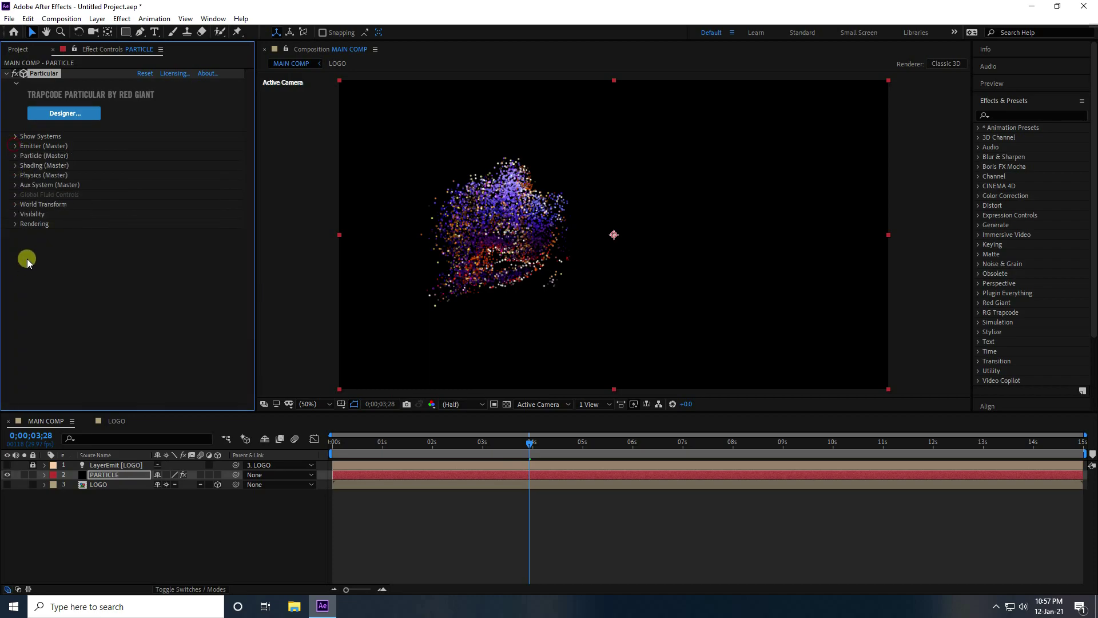
Set the particle Life to 2 seconds in Particle (Master) and play the animation from the start.
left_click(15, 156)
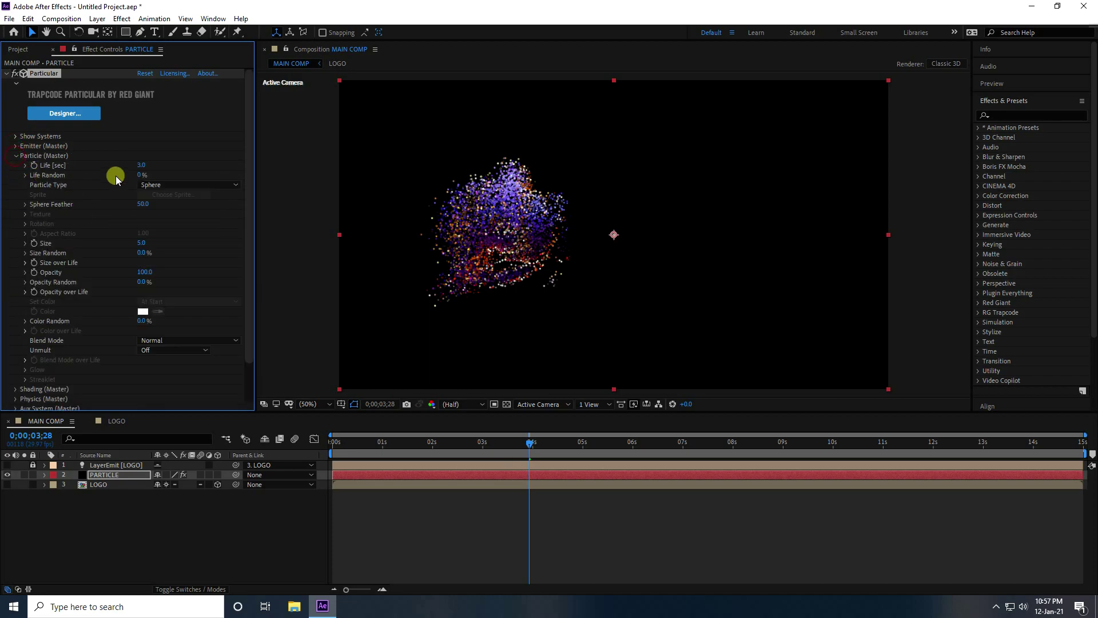
left_click(141, 166)
type("2")
key("Return")
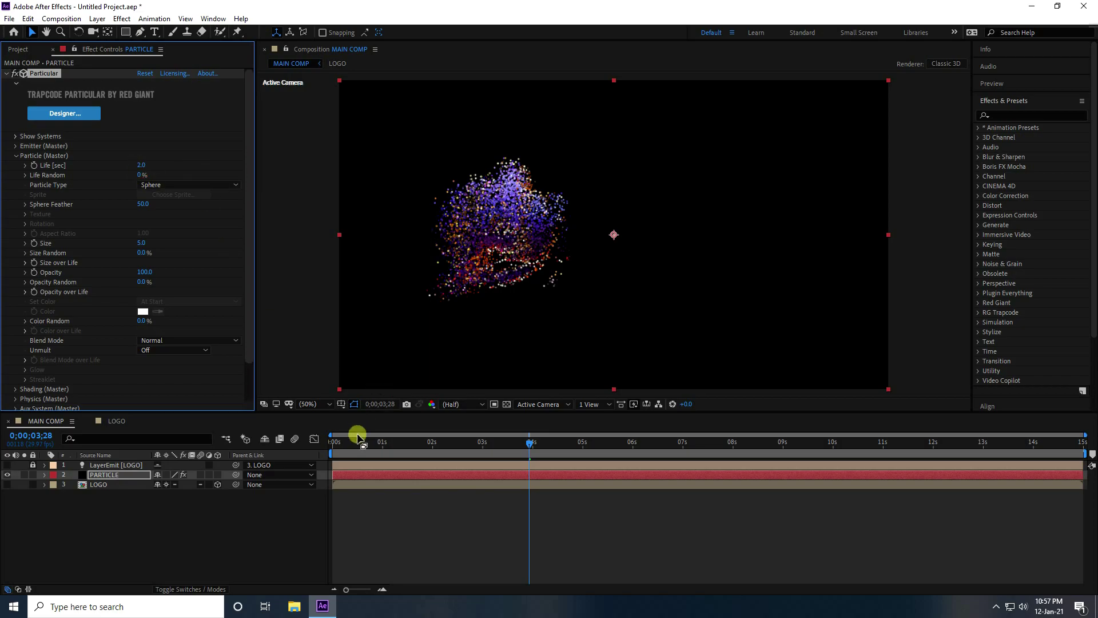
left_click(334, 442)
key("space")
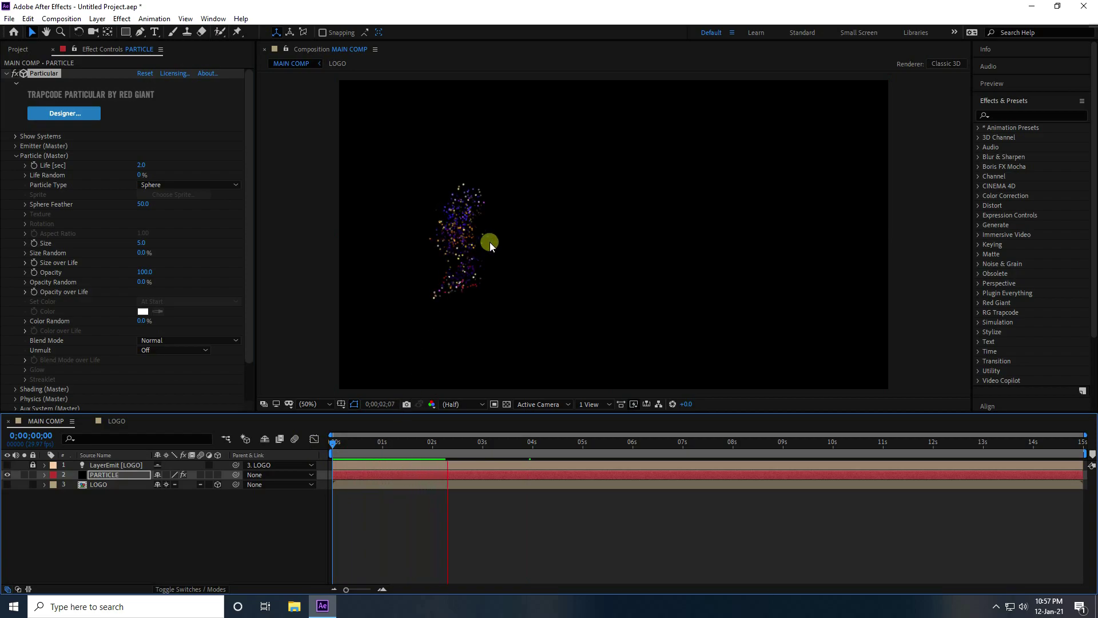
Set the particles' Sphere Feather to 0 and choose Sphere as the Particle Type.
left_click(138, 204)
type("2")
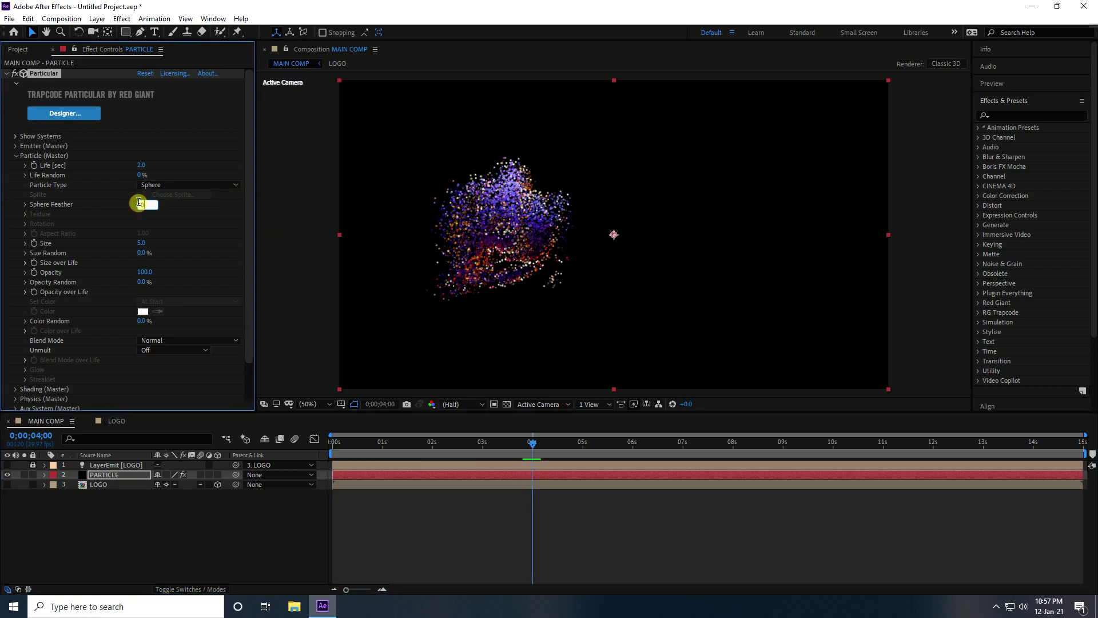
left_click(47, 197)
left_click(137, 181)
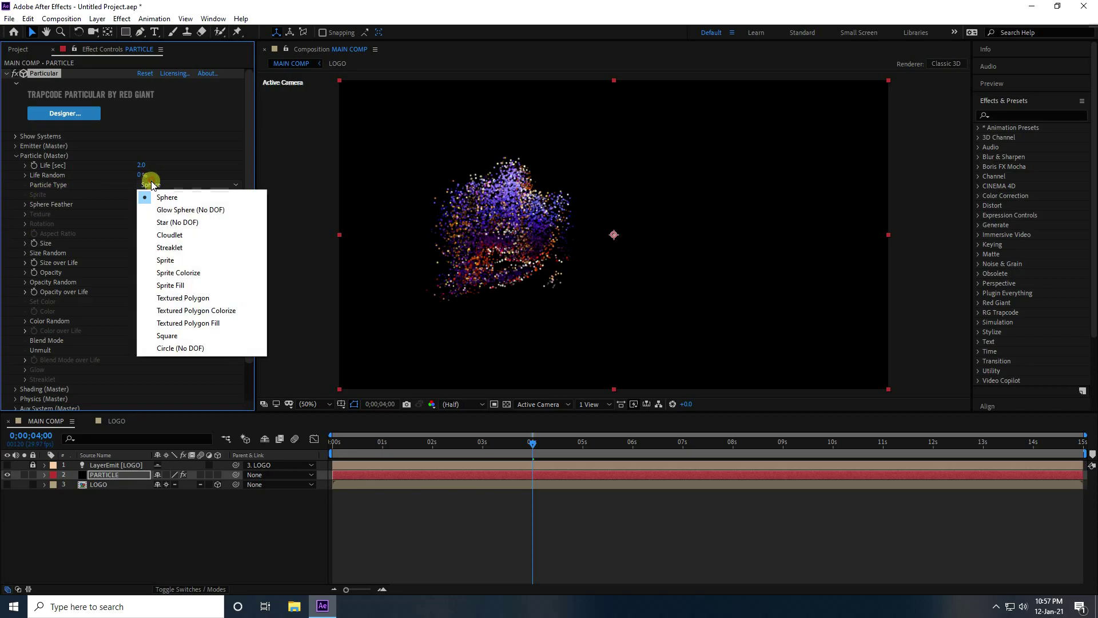
left_click(166, 197)
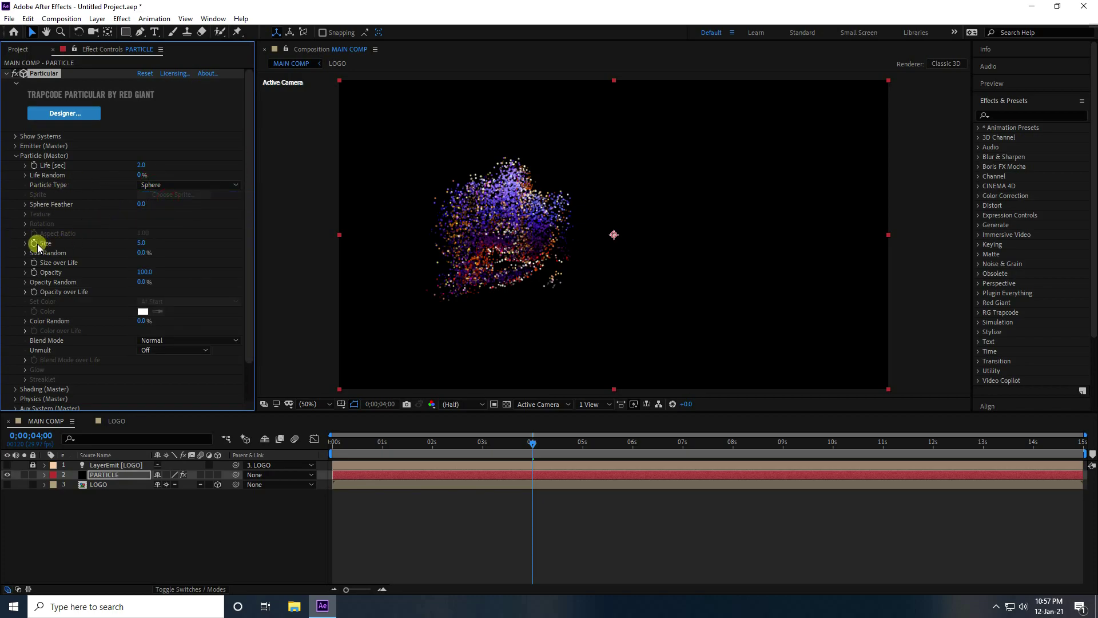
Set the particle Size to 8 and preview the animation from the start.
left_click(141, 244)
type("8")
key("Return")
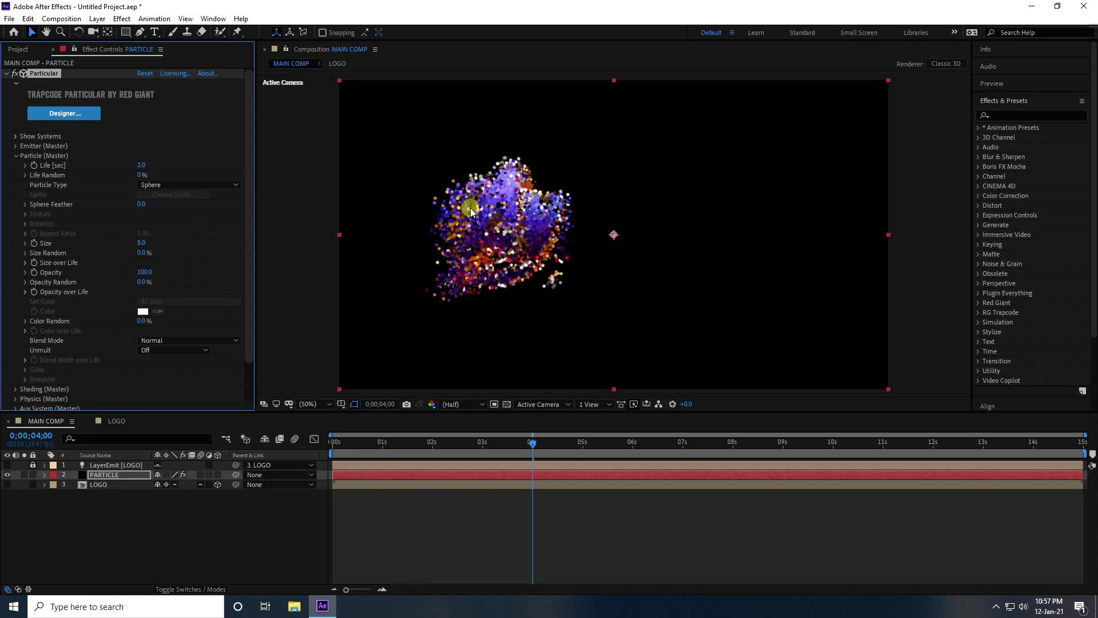
left_click_drag(530, 443, 299, 449)
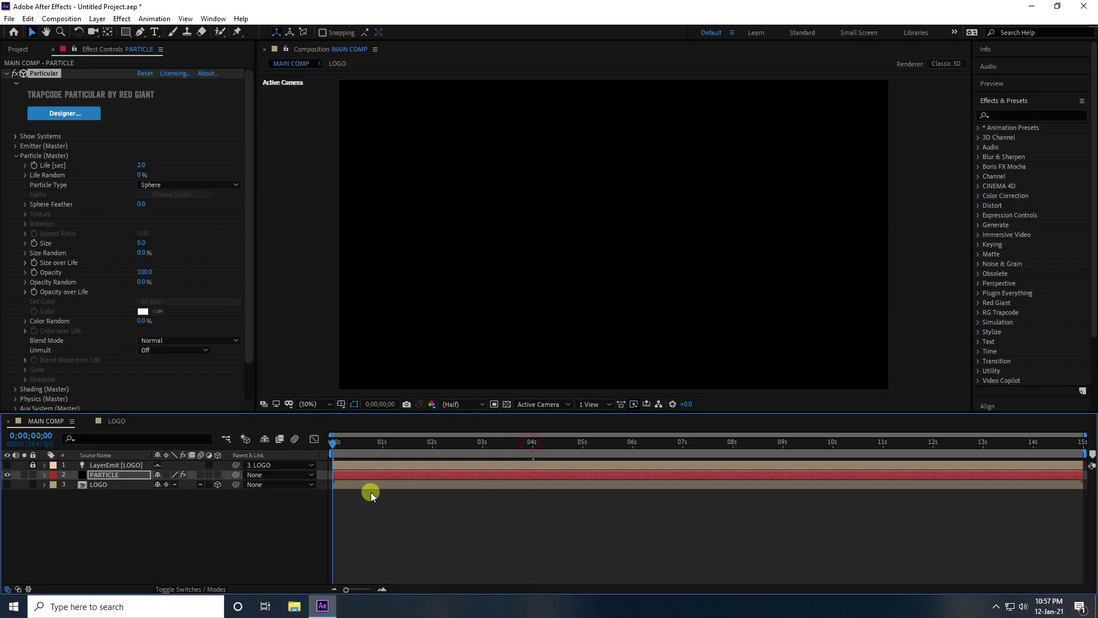
key("space")
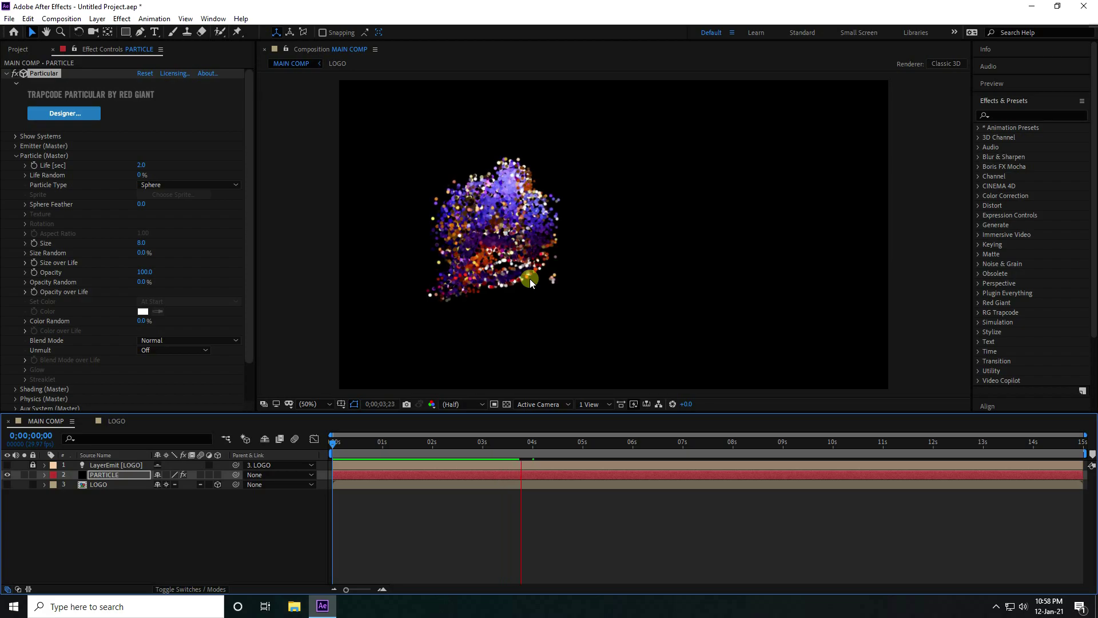
key("space")
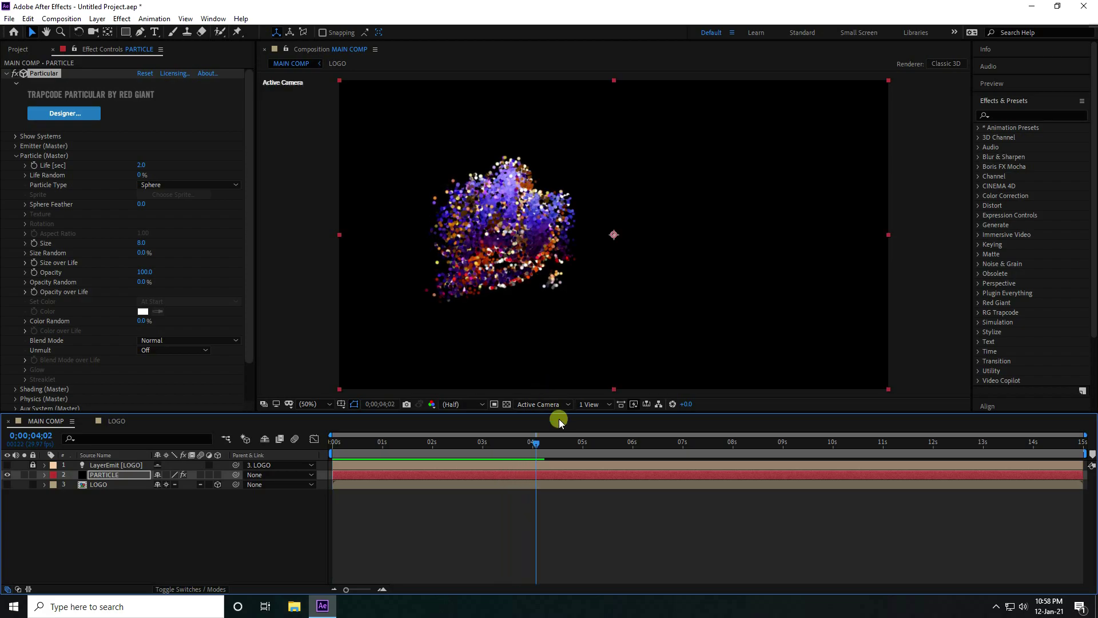
Set the particles' Size Random to 70%, judging it at about 0;00;03;25.
left_click_drag(537, 444, 525, 444)
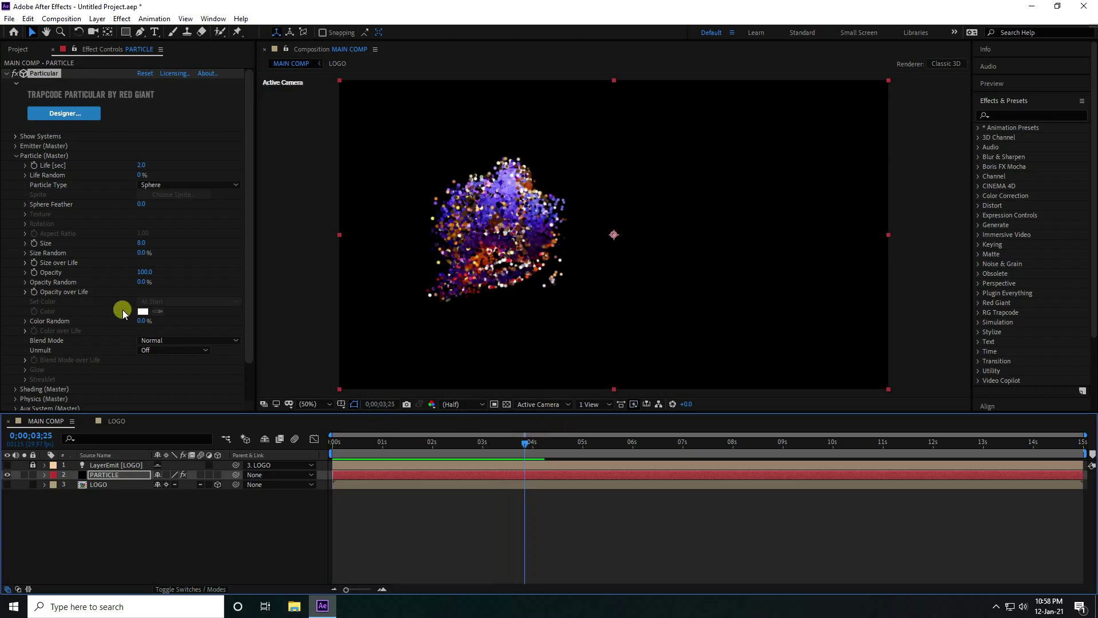
left_click(143, 252)
type("70")
key("Return")
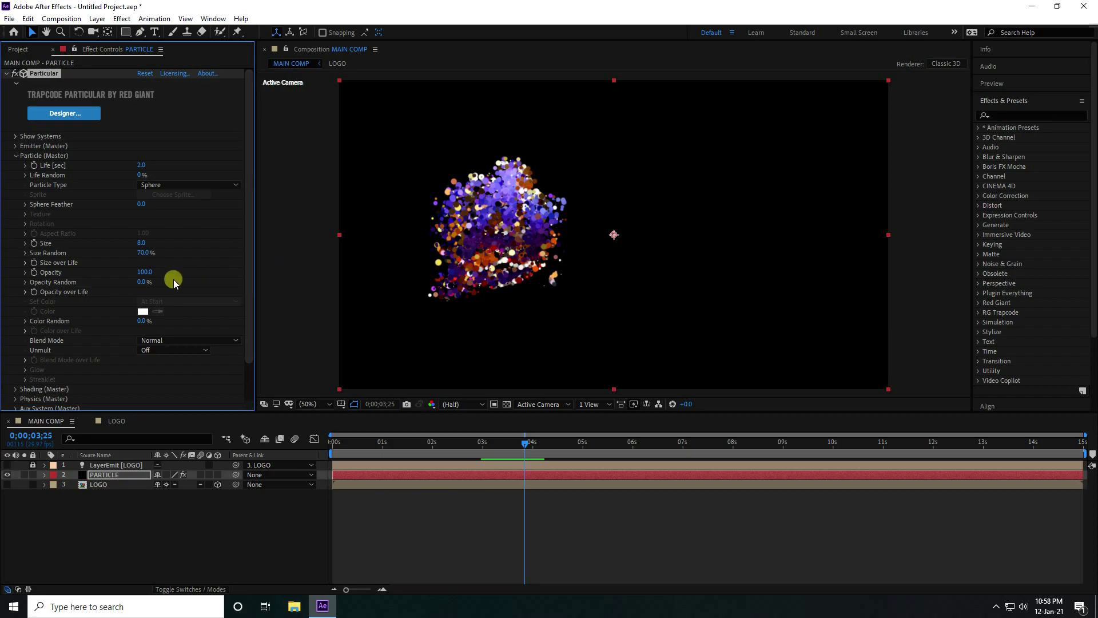
scroll(73, 309, "down", 1)
scroll(72, 300, "up", 1)
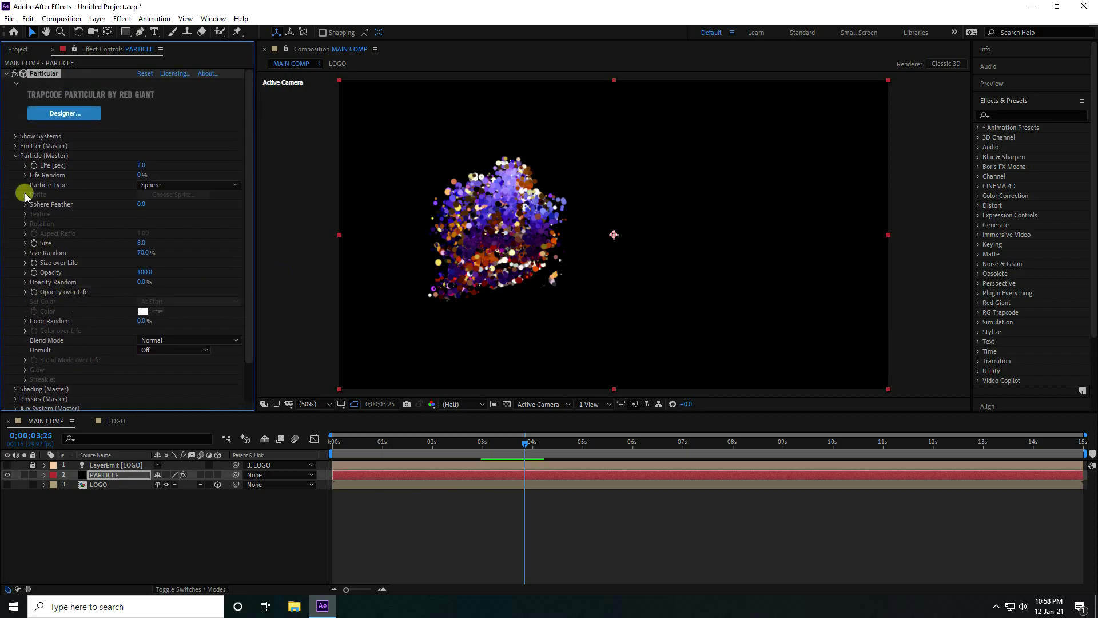
Turn on Shadowlet for Main and Shadowlet for Aux in Particular's Shading (Master) settings.
left_click(16, 156)
left_click(15, 165)
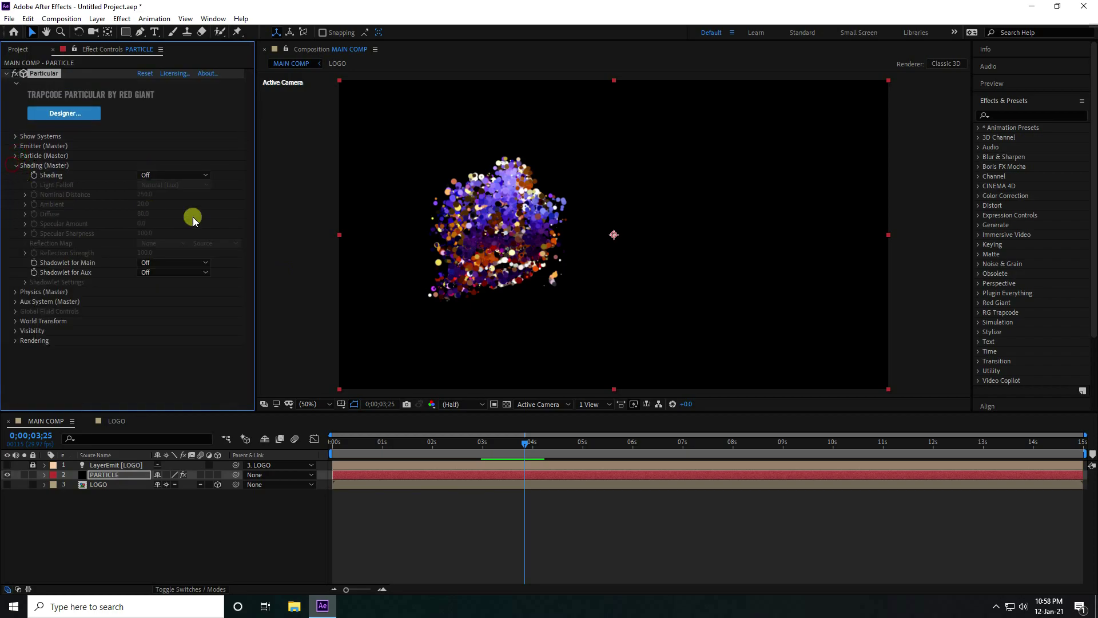
left_click(170, 264)
left_click(163, 287)
left_click(155, 272)
left_click(160, 298)
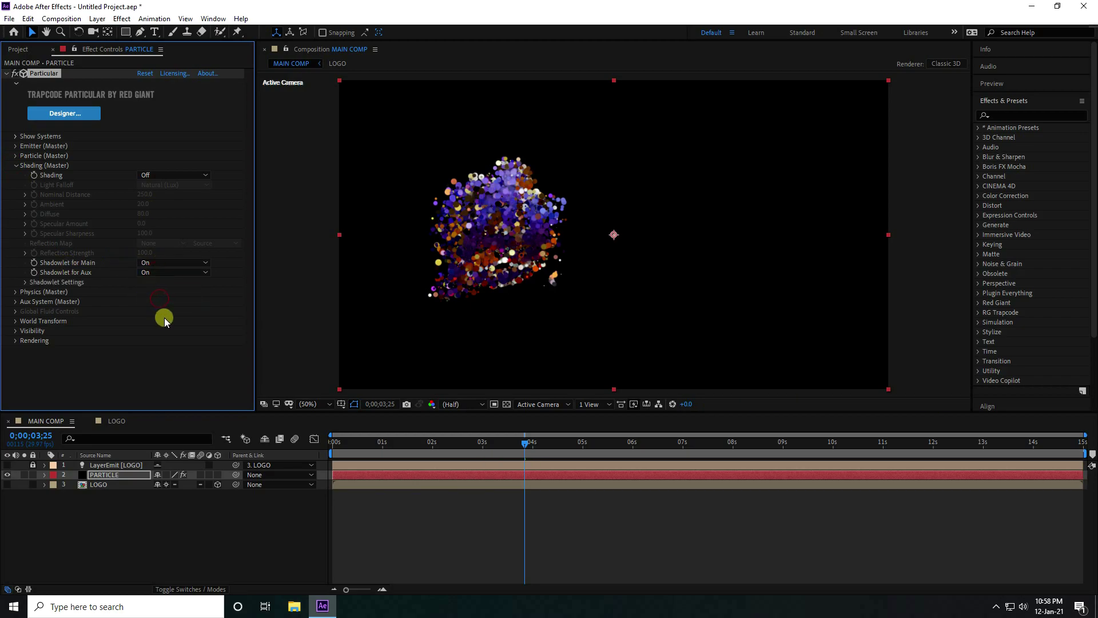
left_click(13, 170)
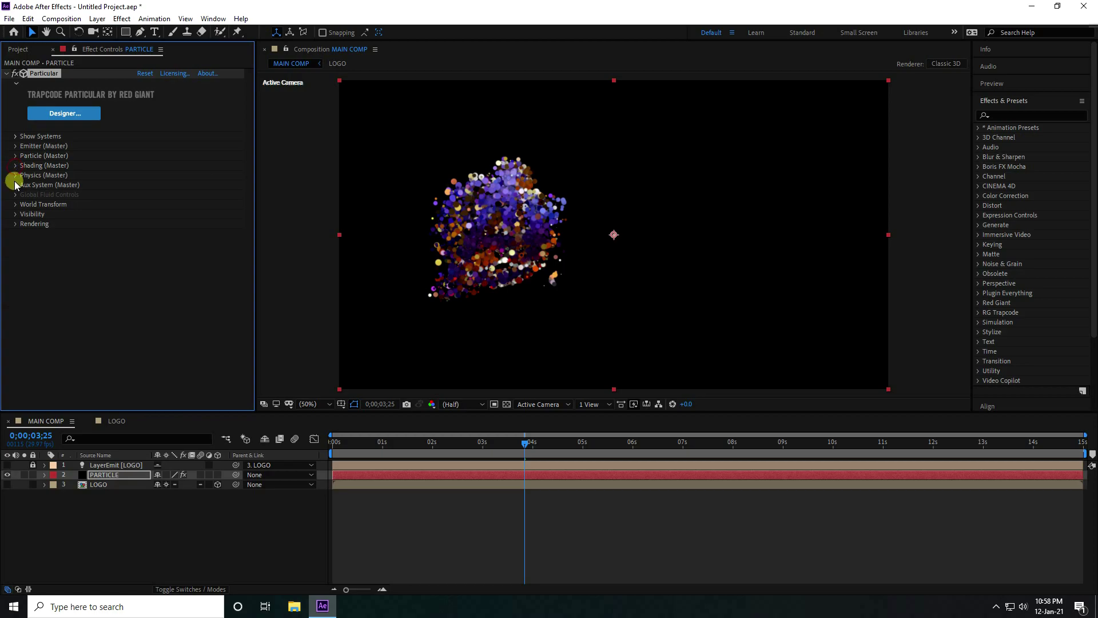
In the Physics (Master) Air Turbulence Field, set Affect Size to 30 and Affect Position to 80.
left_click(15, 175)
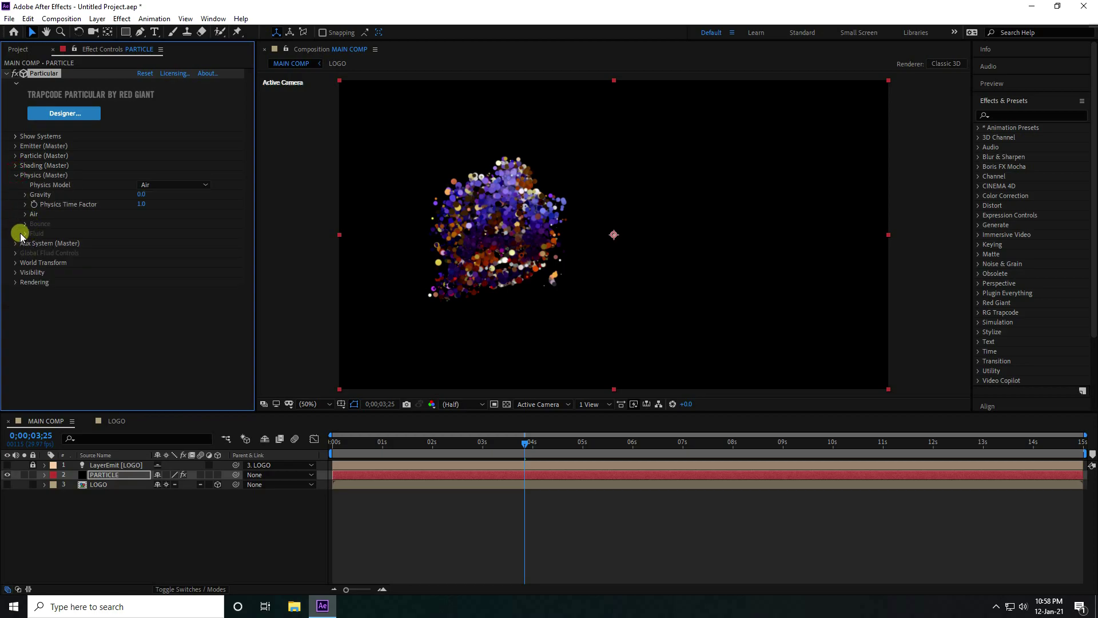
left_click(26, 214)
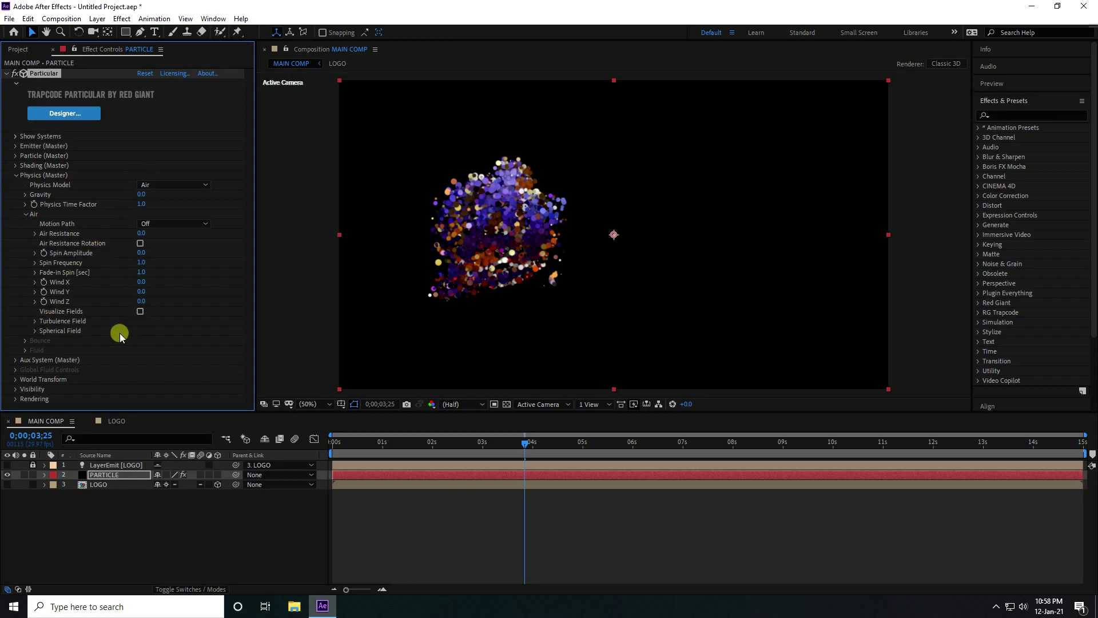
left_click(34, 321)
left_click(141, 279)
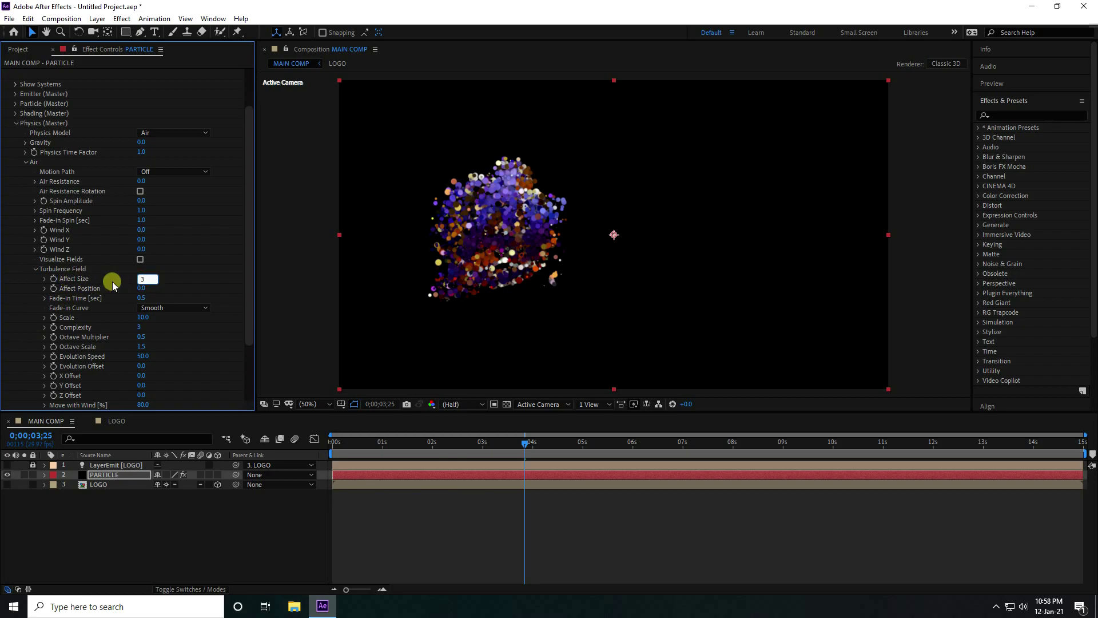
type("30")
key("Tab")
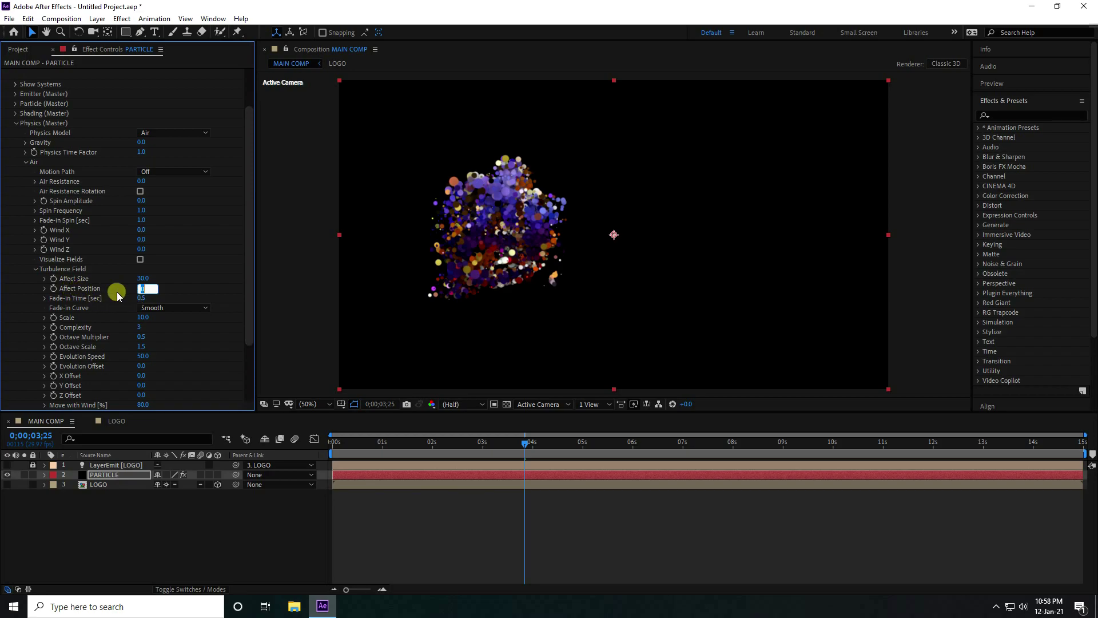
type("30")
Preview the turbulence on the particles from the start to 0;00;05;00 and collapse the Physics (Master) settings.
left_click(348, 440)
key("space")
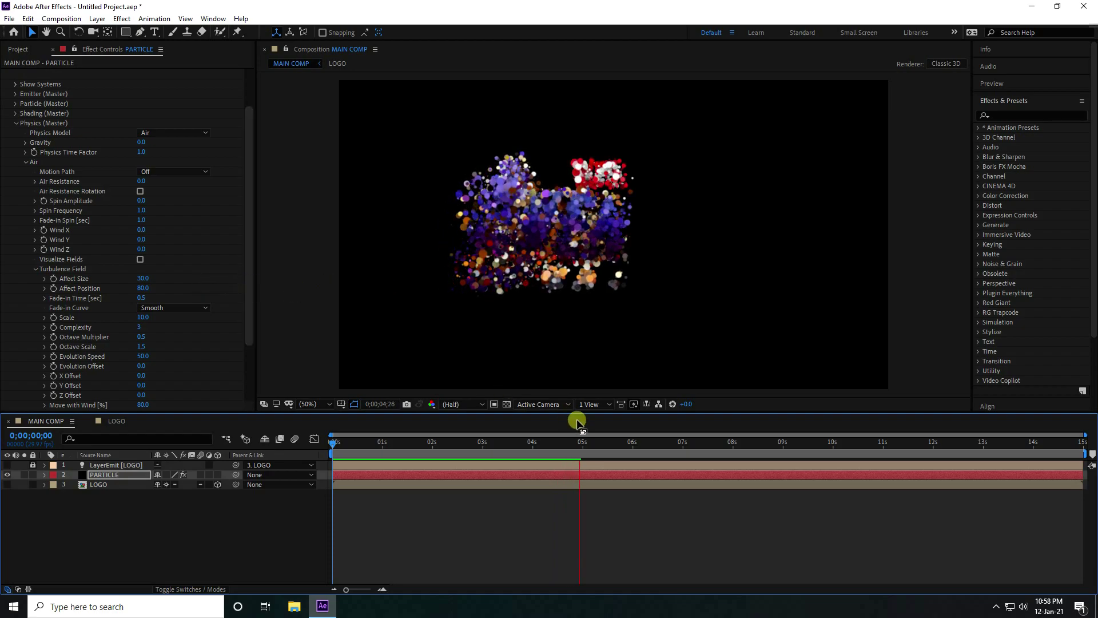
left_click(582, 442)
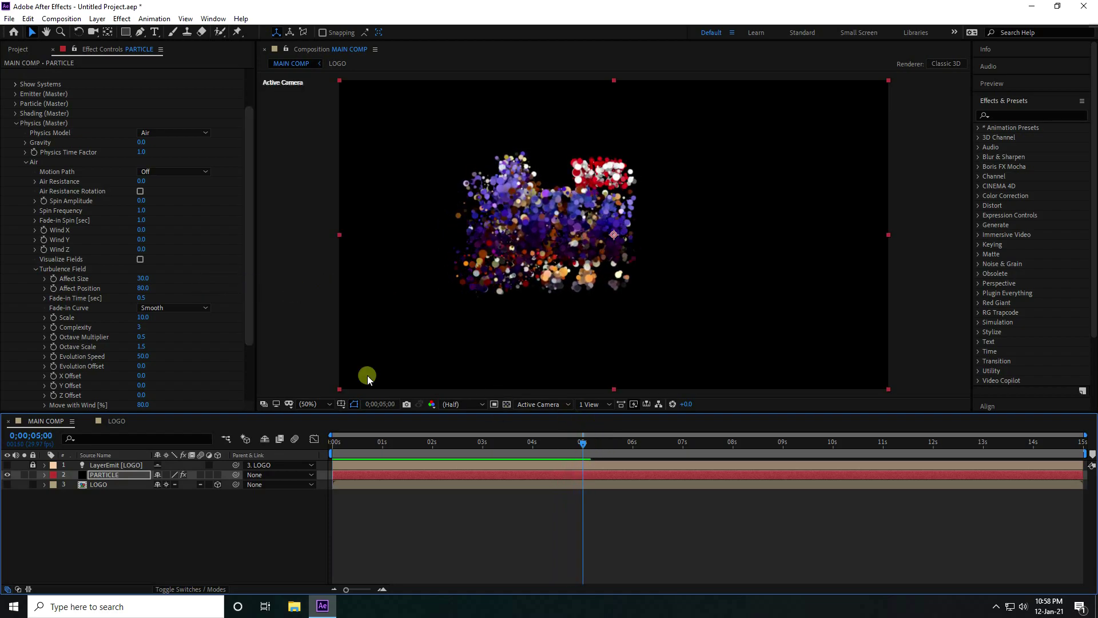
scroll(183, 347, "down", 1)
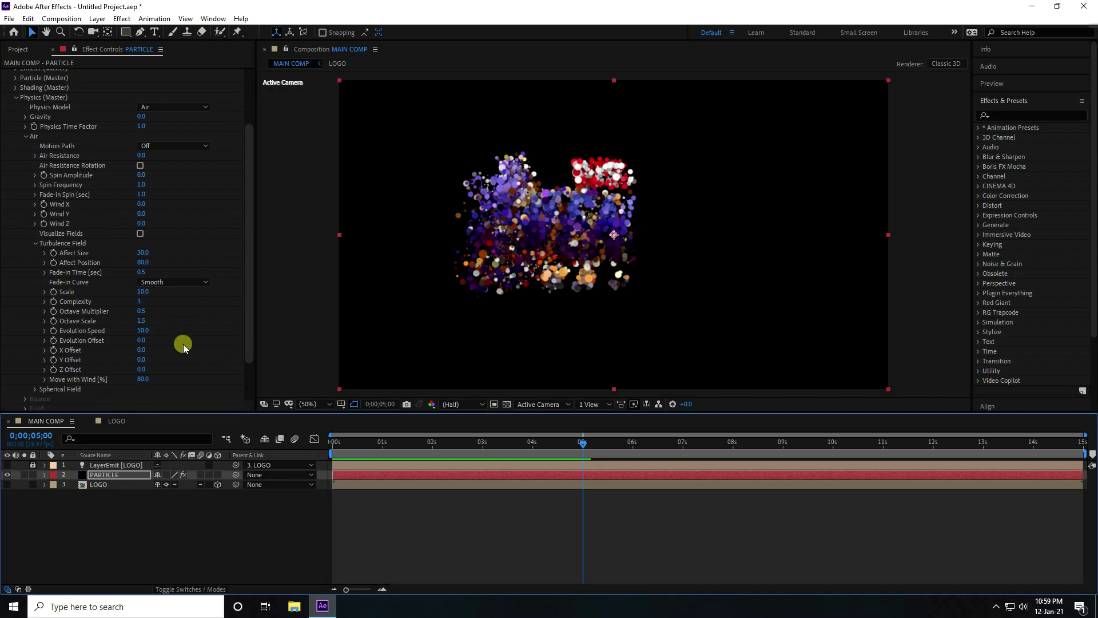
left_click(16, 97)
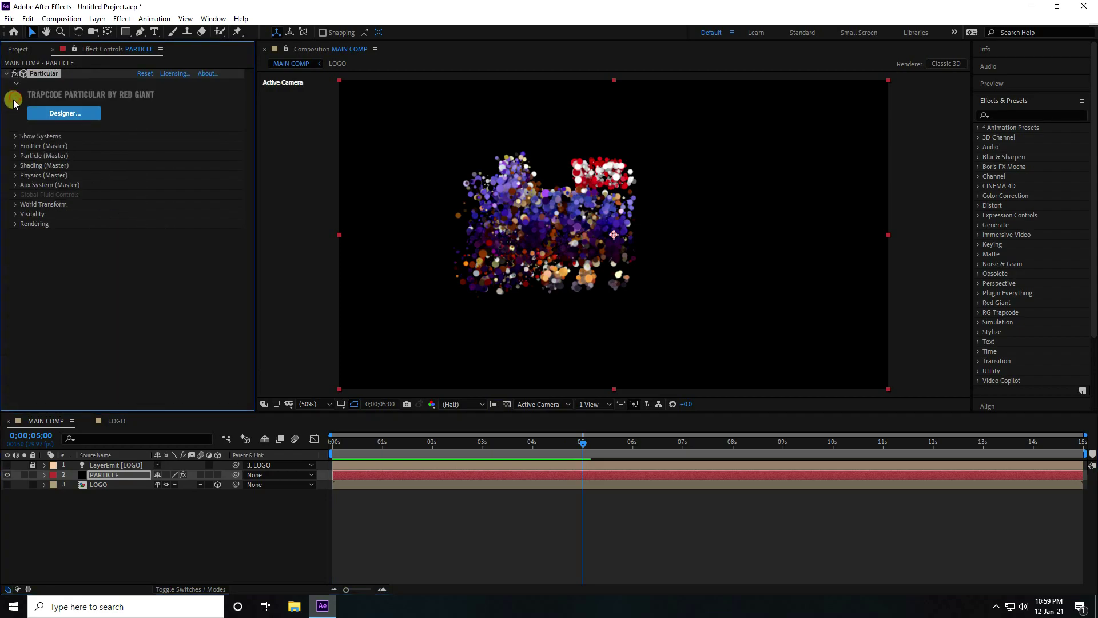
Set Particular's Aux System (Master) to emit Continuously, with Particles/sec at 15 and Particle Velocity at 40.
left_click(15, 185)
left_click(162, 143)
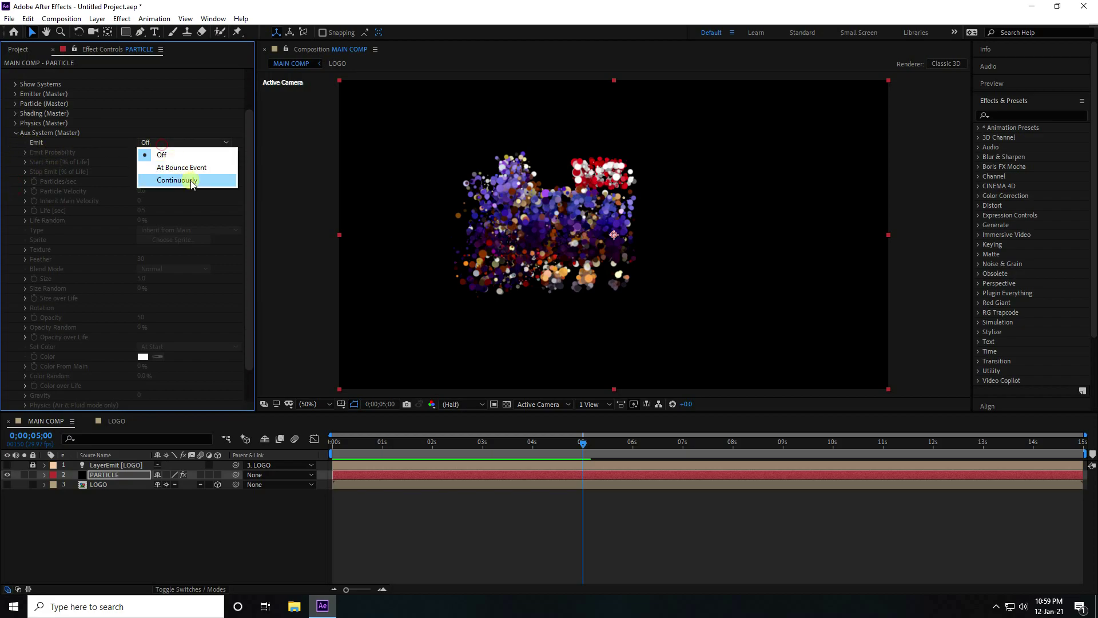
left_click(209, 179)
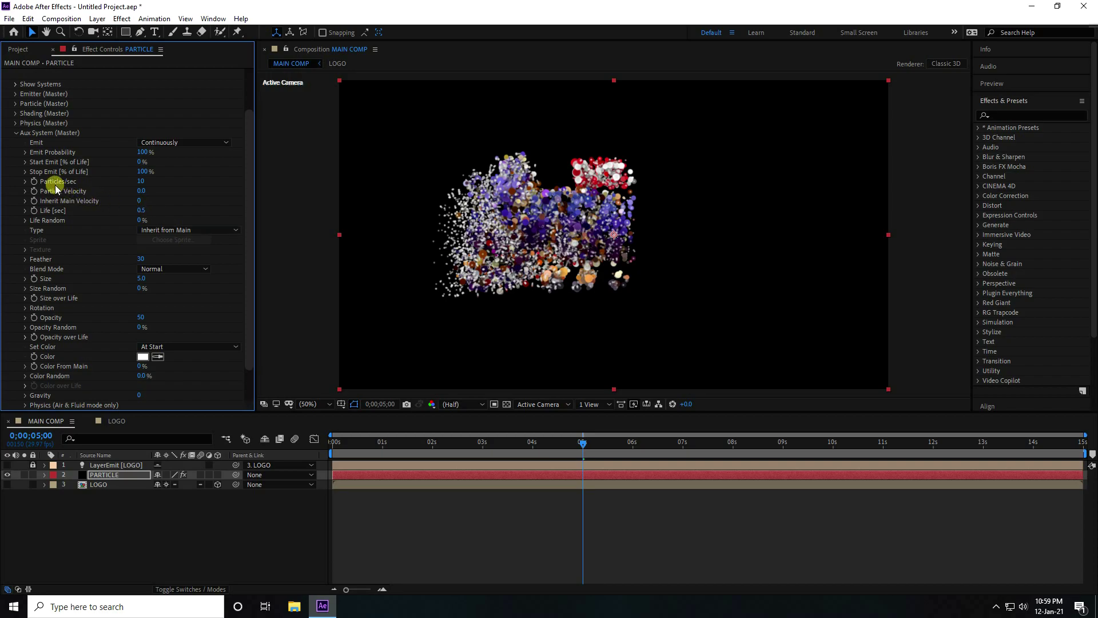
left_click(140, 182)
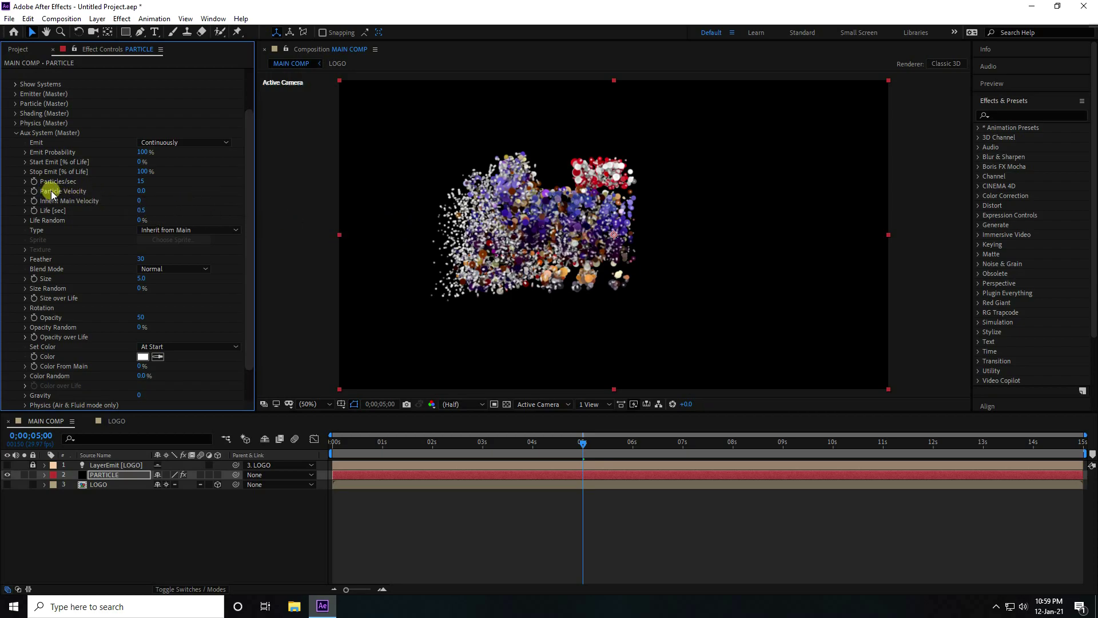
left_click(140, 192)
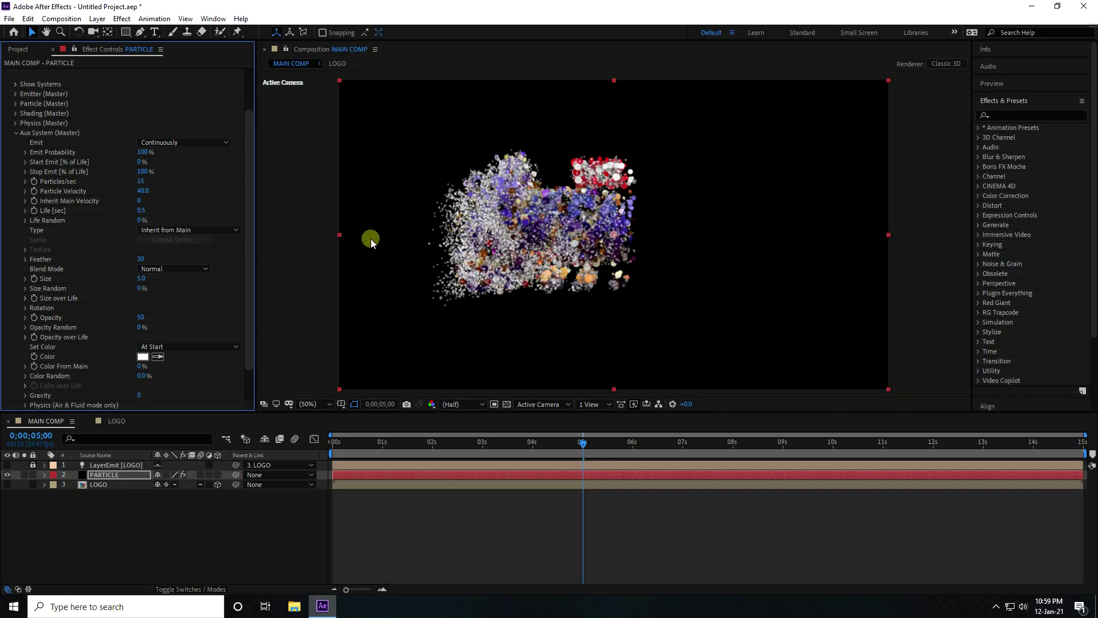
Set the Aux System particles' Feather to 0, Size to 4 and Color From Main to 100%.
left_click(139, 259)
type("0")
key("Return")
left_click(140, 280)
key("KP_Enter")
left_click(302, 48)
left_click(391, 50)
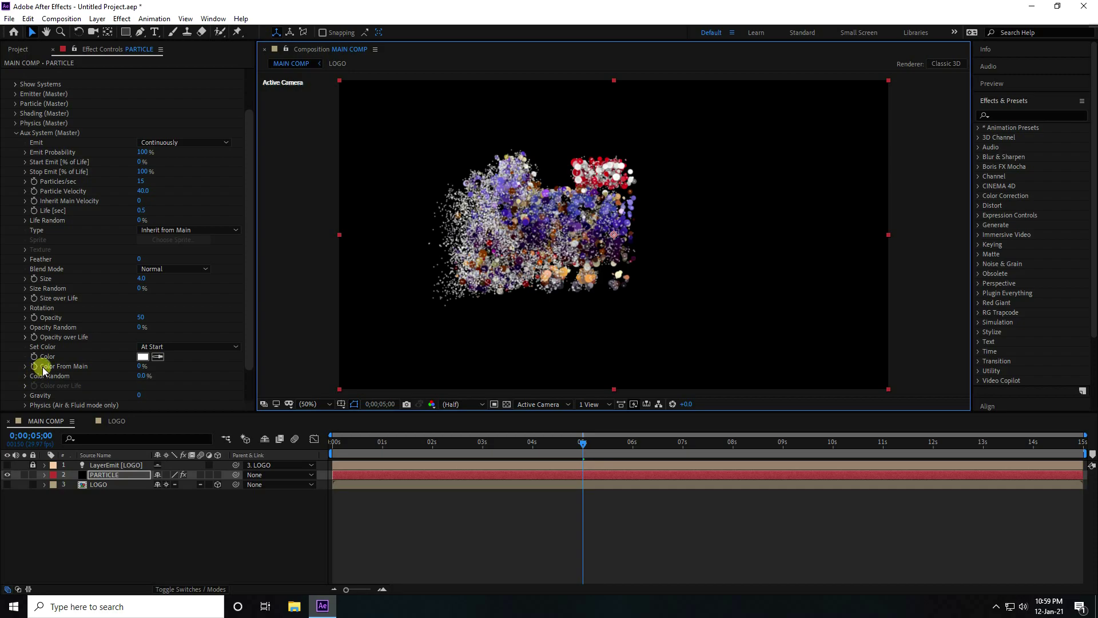
left_click_drag(140, 366, 223, 361)
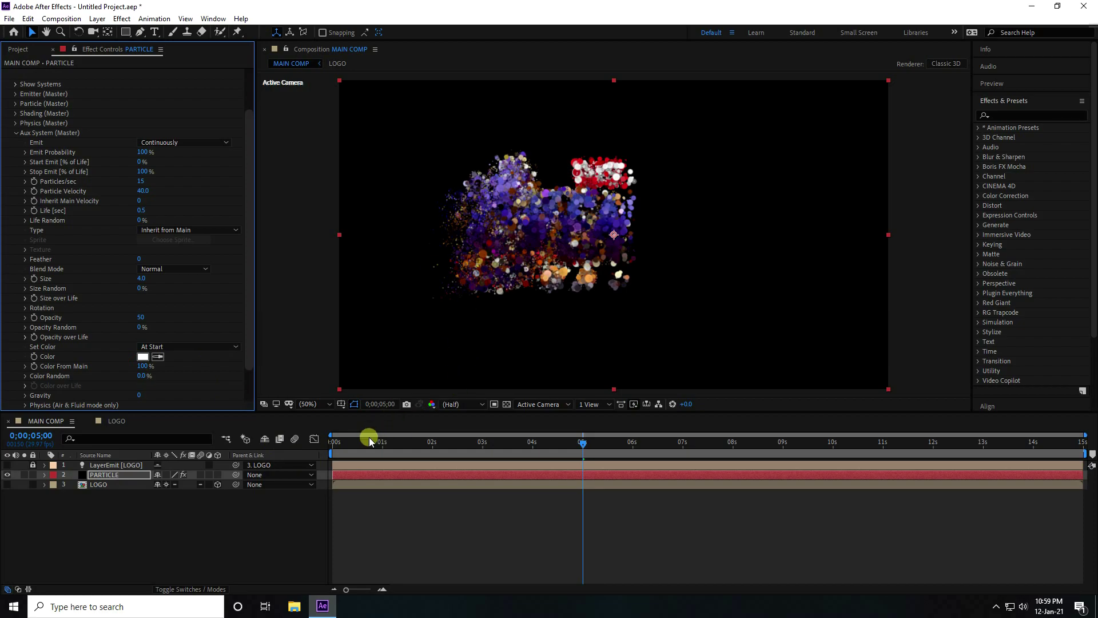
Preview the auxiliary particles from the start to about 0;00;03;20 and collapse the Aux System (Master) settings.
left_click_drag(369, 437, 287, 447)
key("space")
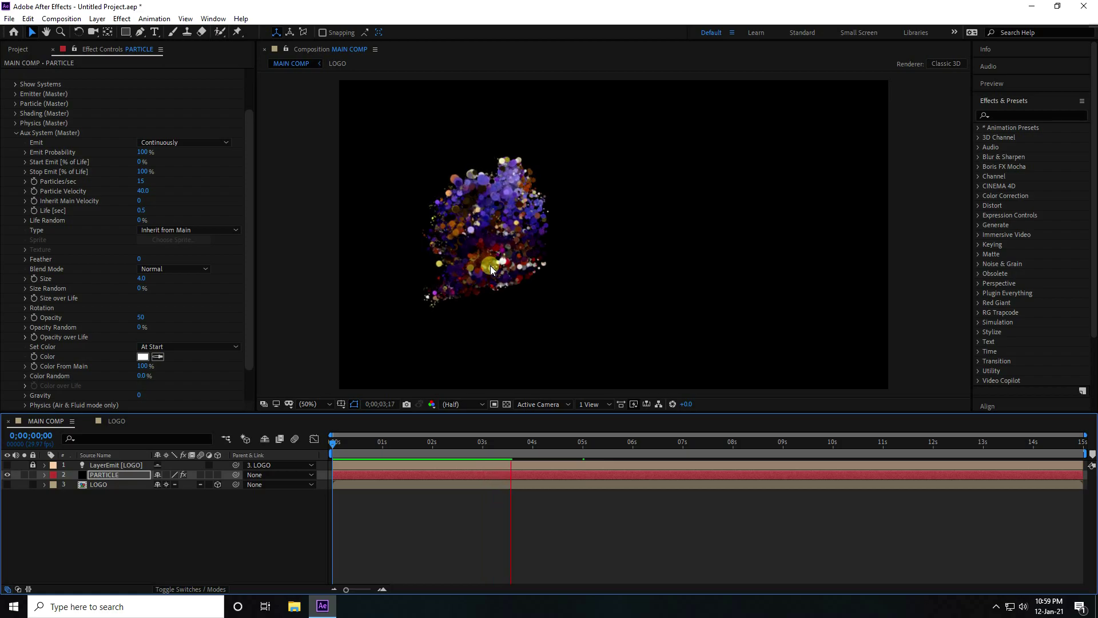
key("space")
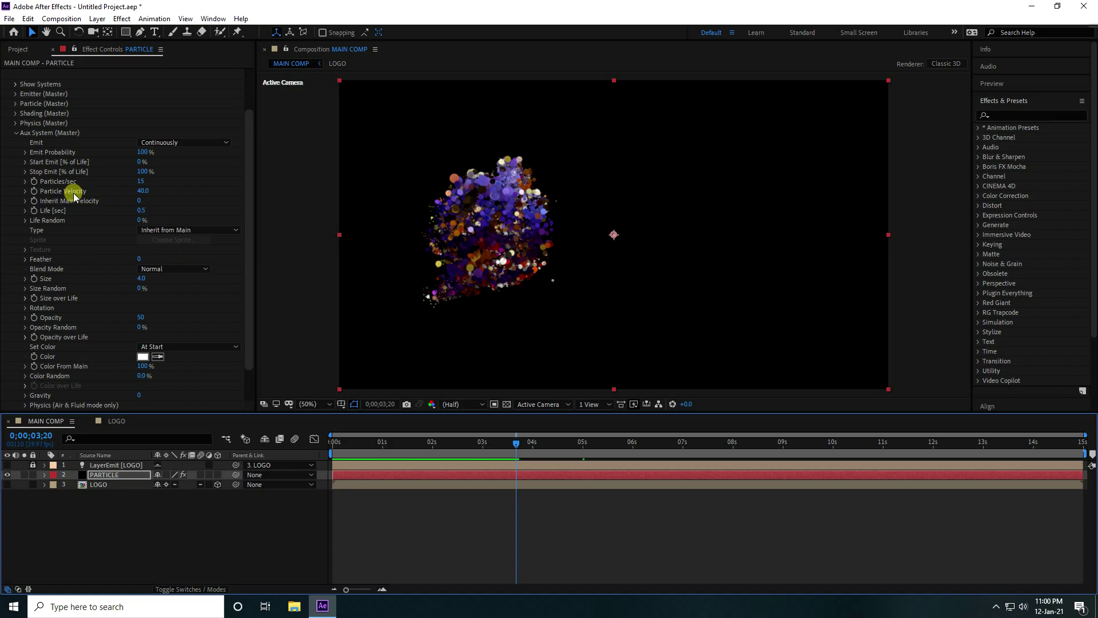
left_click(15, 134)
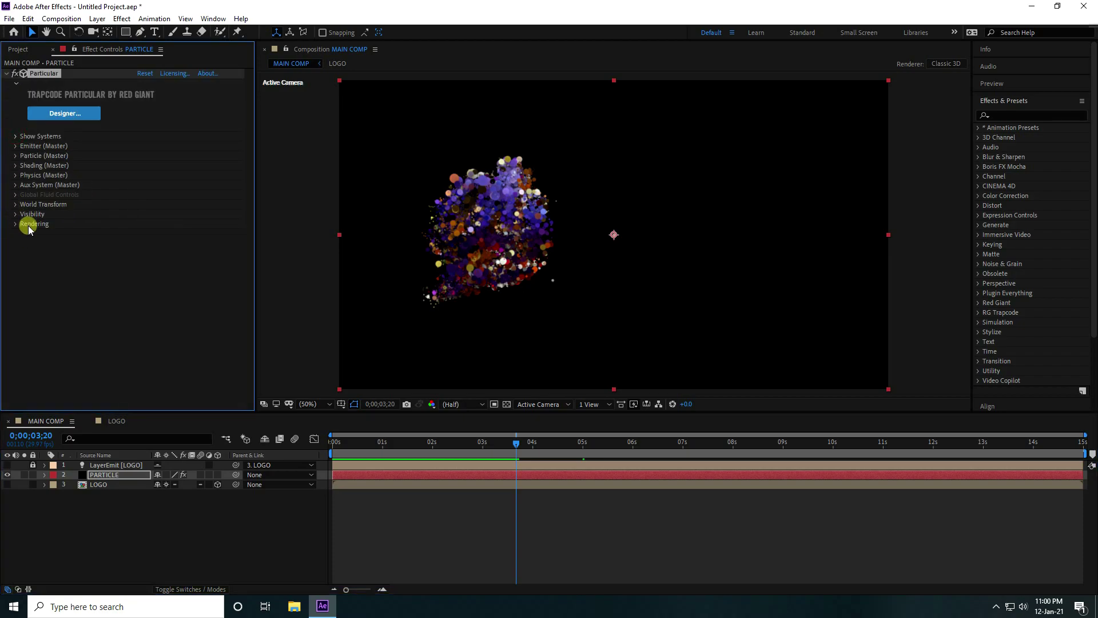
Apply the Sharpen effect to the PARTICLE layer with a Sharpen Amount of 100 and preview it from the start.
left_click(1012, 118)
left_click(1014, 116)
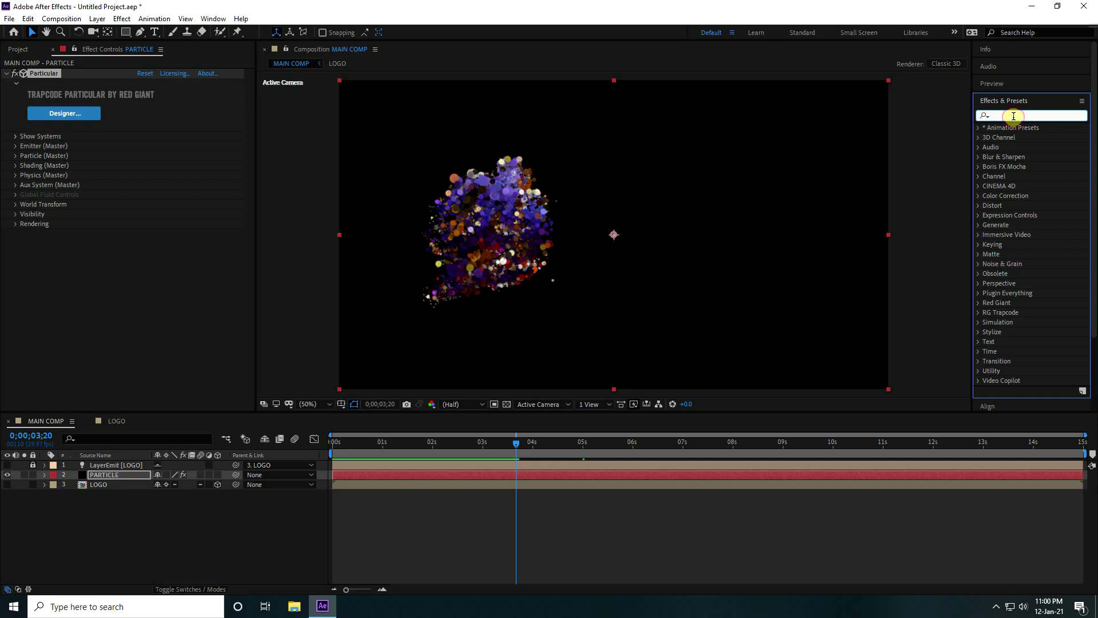
type("shar")
left_click_drag(1023, 136, 111, 476)
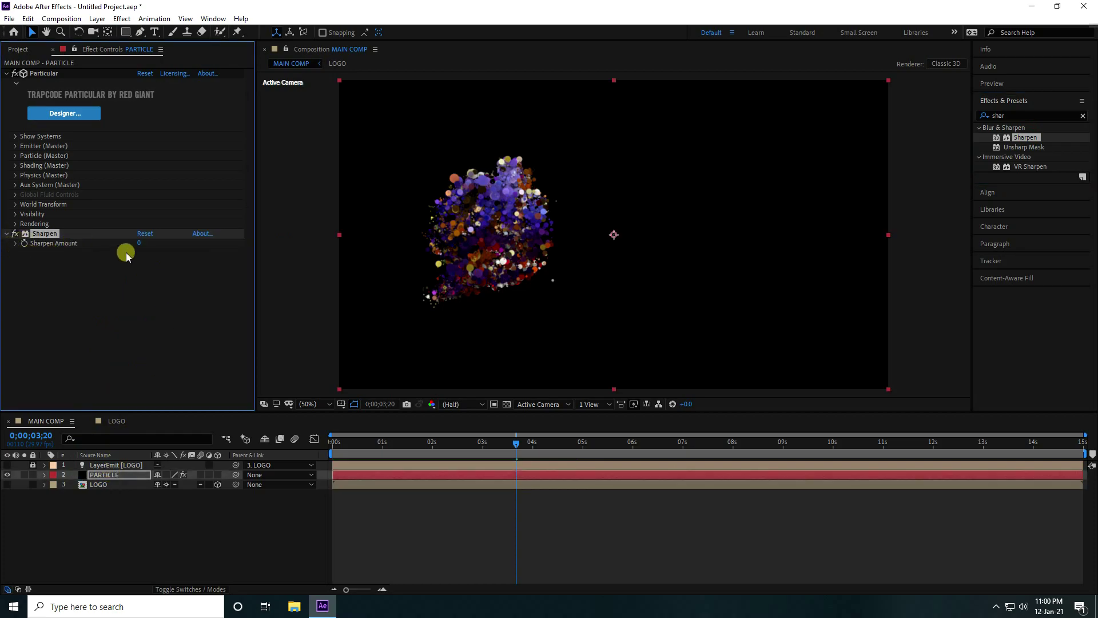
left_click(139, 246)
key("Return")
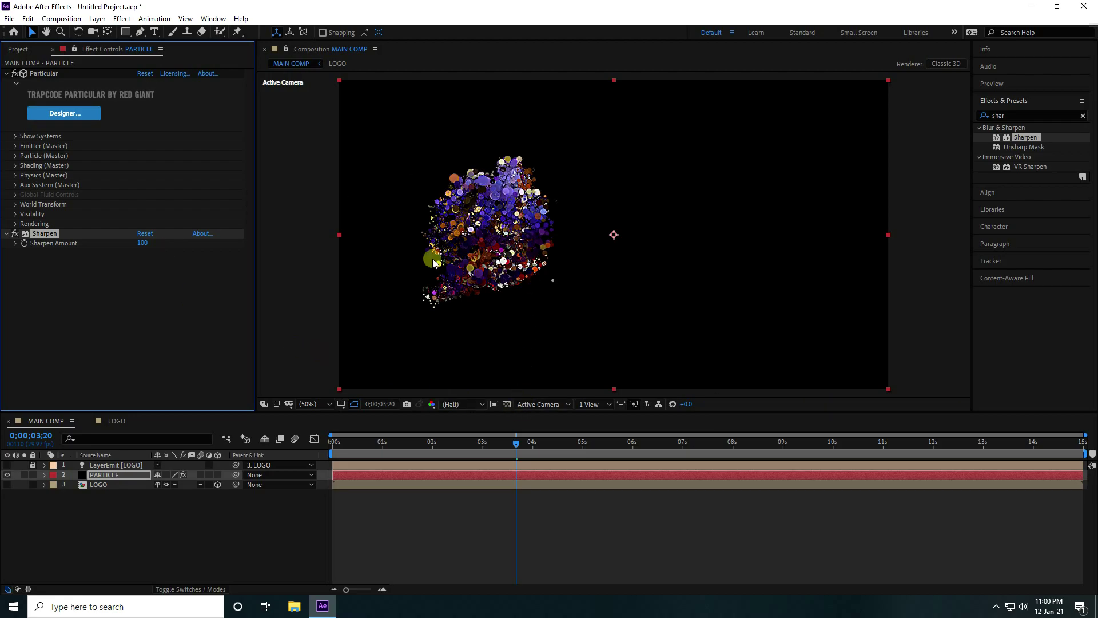
left_click_drag(515, 445, 320, 461)
key("space")
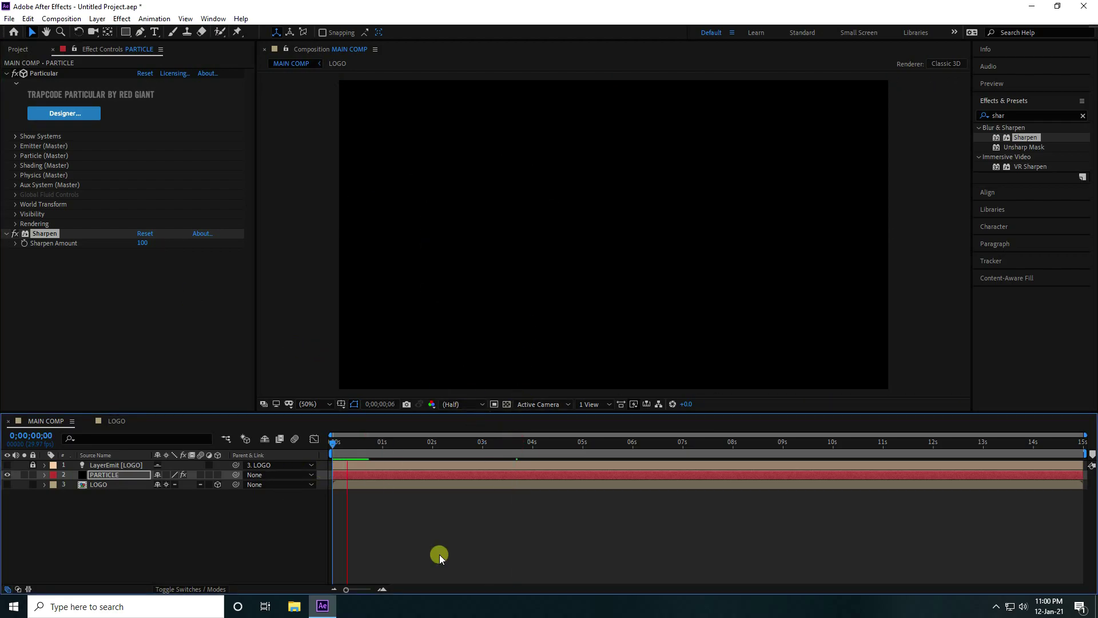
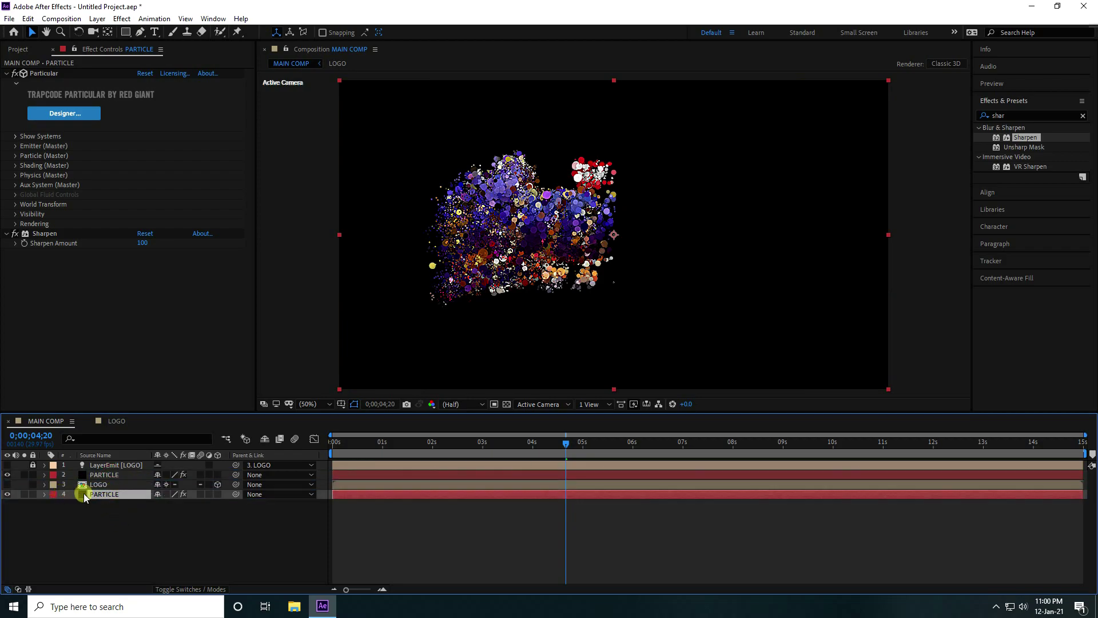
Rename the duplicate PARTICLE layer below LOGO as PARTICLE 2.
right_click(104, 493)
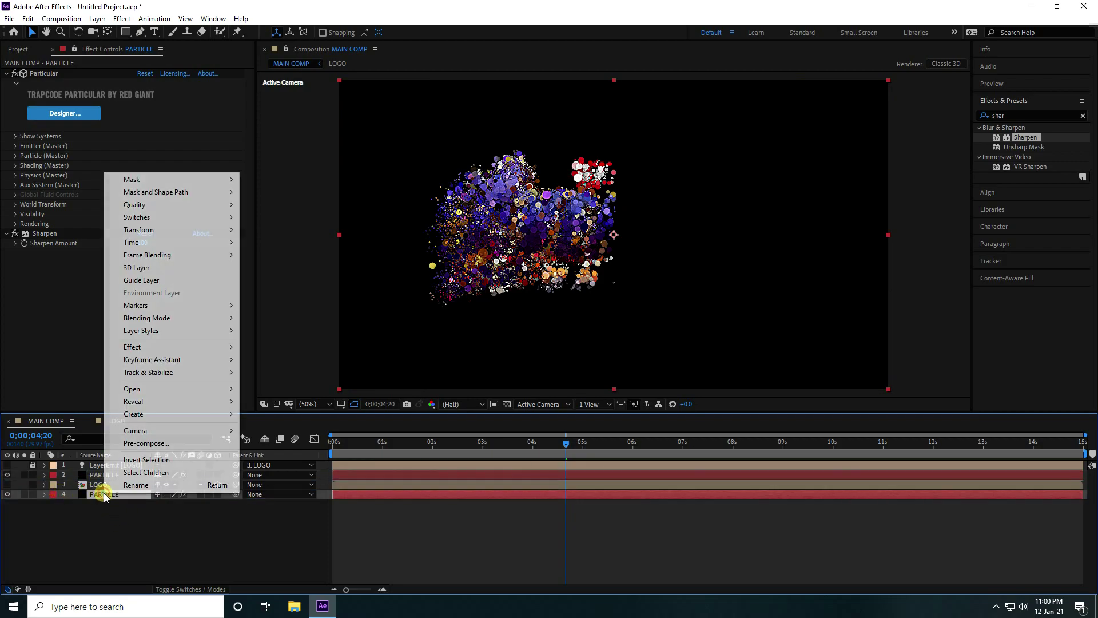
left_click(144, 483)
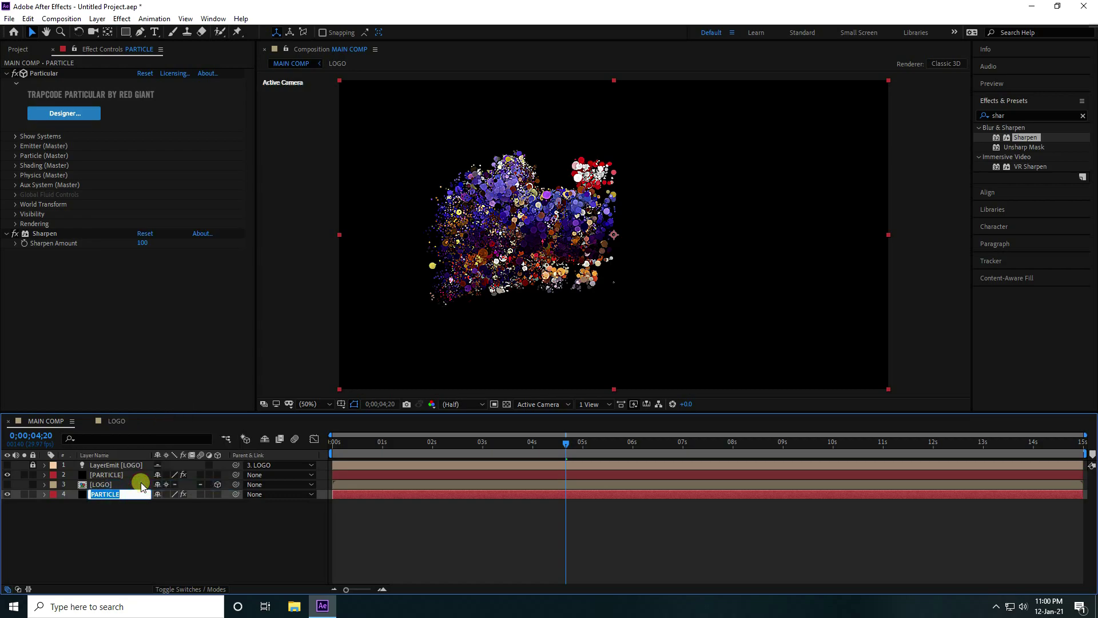
key("Return")
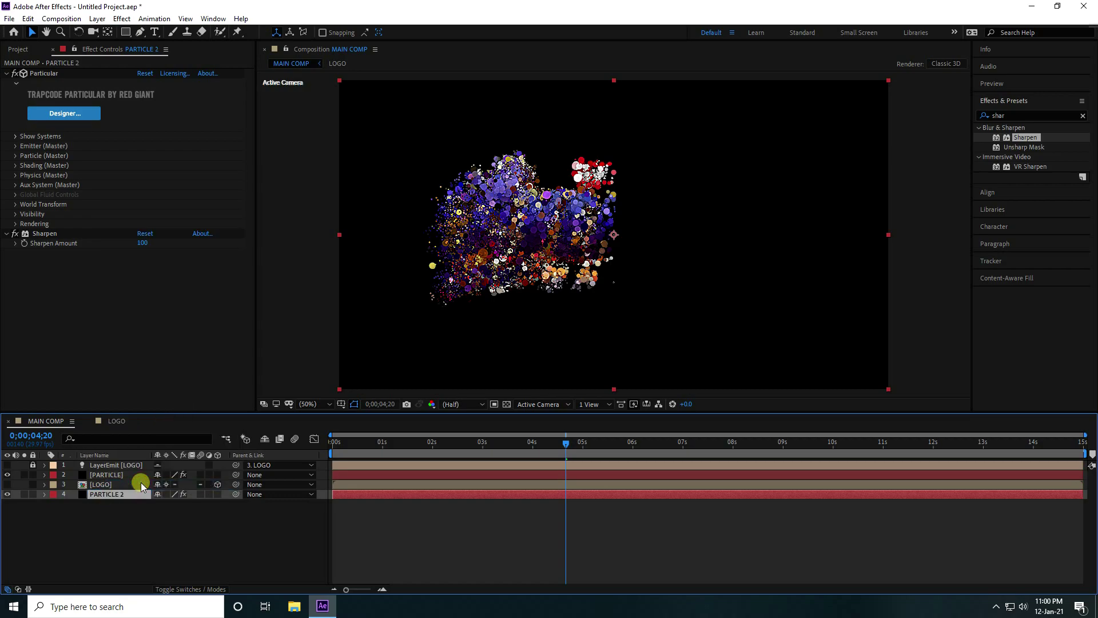
left_click(147, 535)
Set Particles/sec to 20000 in PARTICLE 2's Emitter (Master) settings.
left_click(111, 497)
left_click(17, 147)
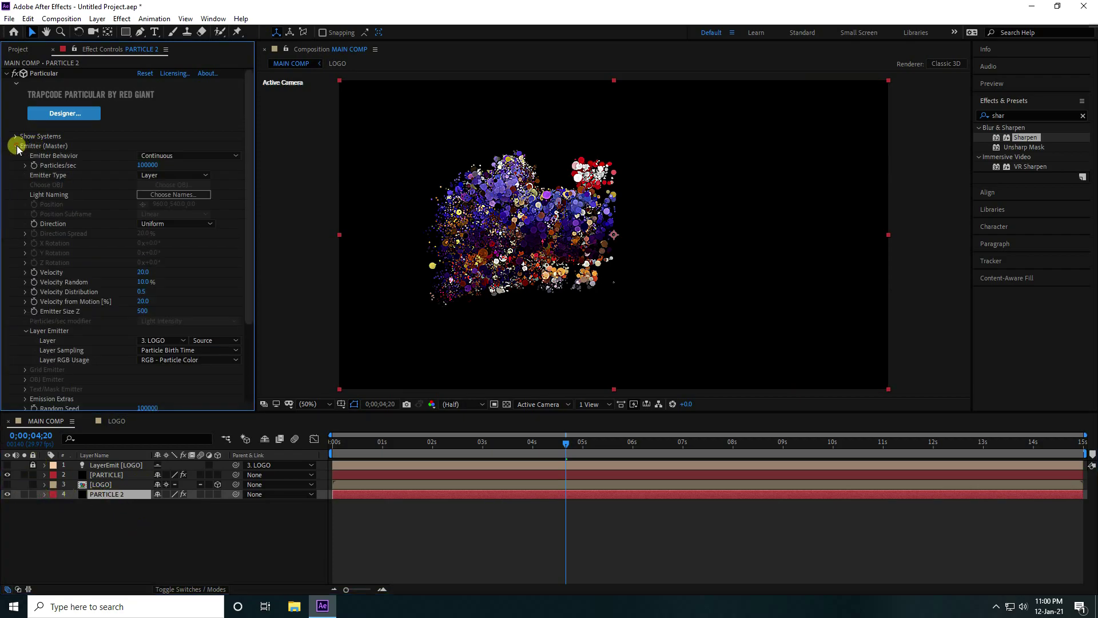
left_click(148, 162)
type("2000")
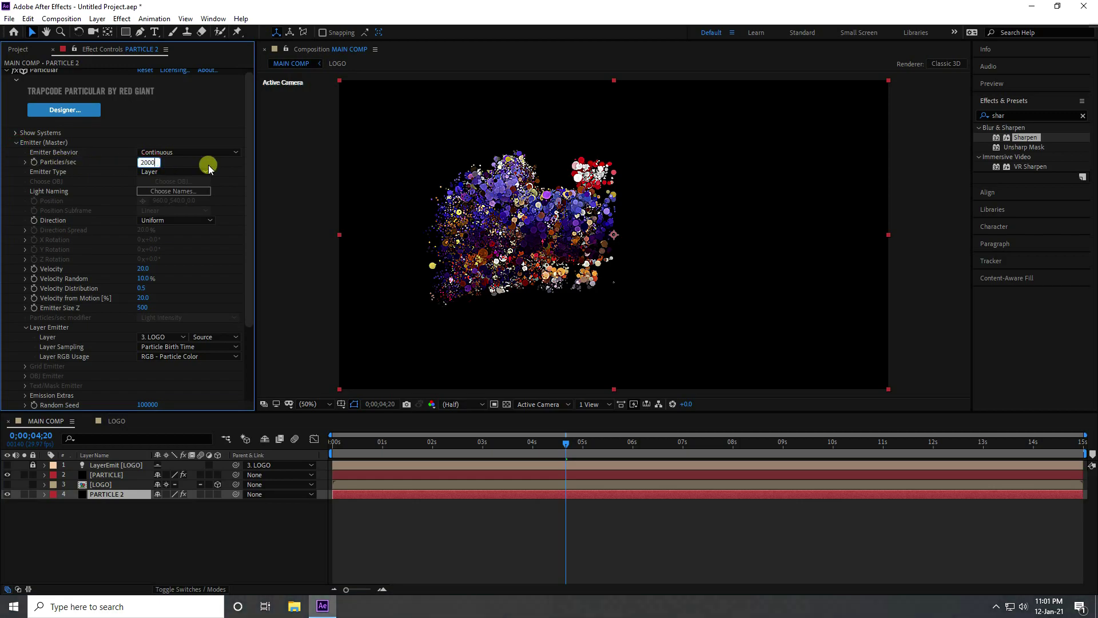
key("Return")
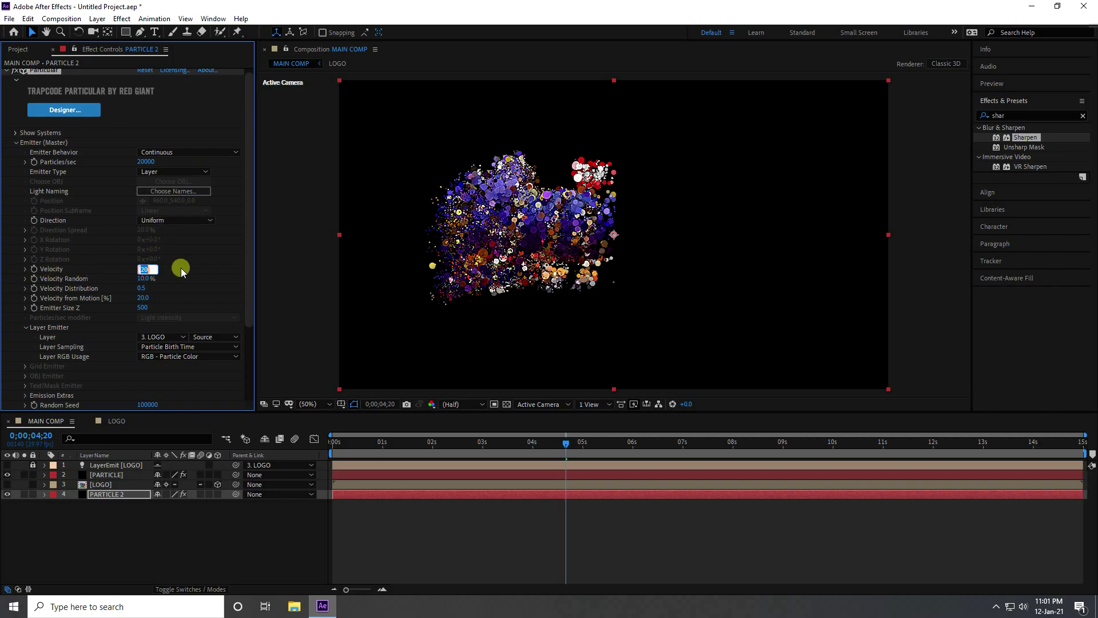
Set PARTICLE 2's emitter Velocity to 500 and Velocity Random to 100%.
type("500.0")
key("Return")
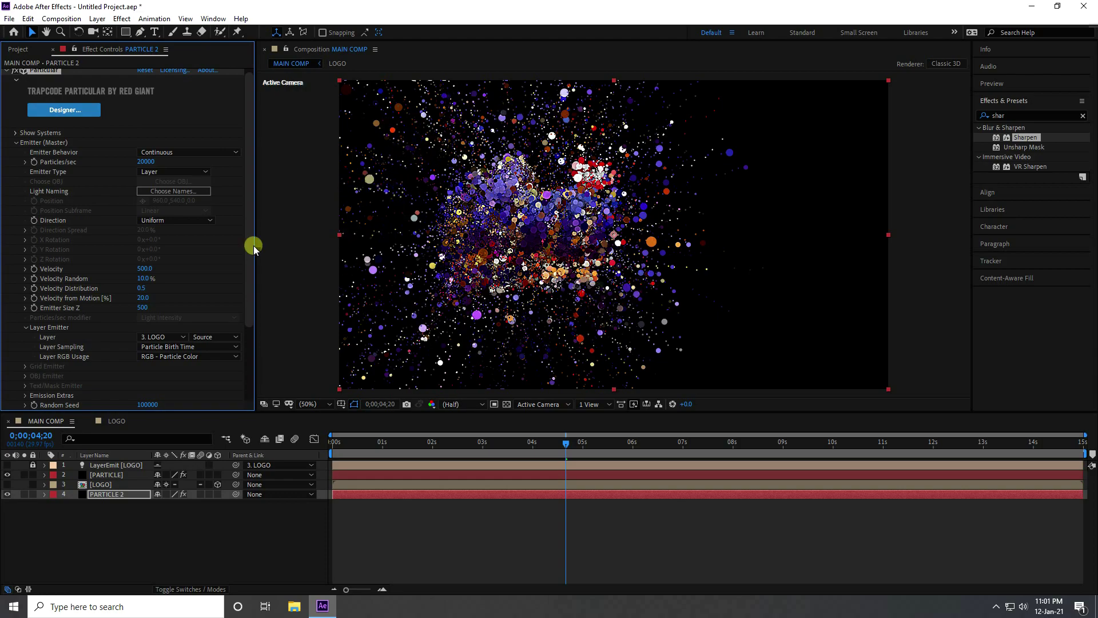
left_click(142, 279)
type("100")
key("Return")
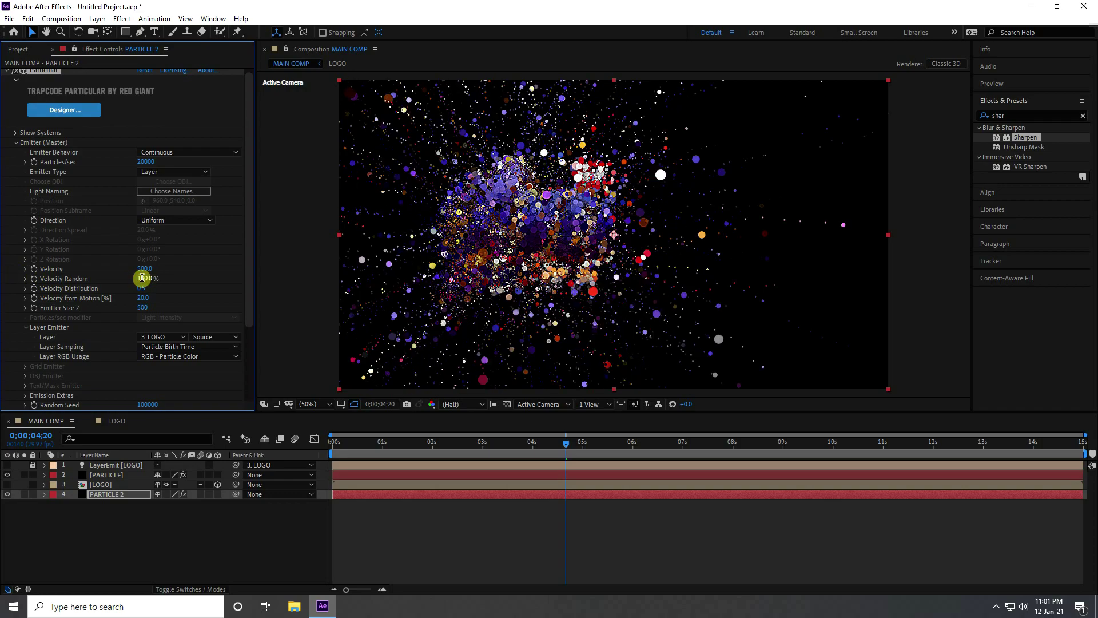
Collapse PARTICLE 2's emitter settings and set its particle Size to 1 in Particle (Master).
left_click(16, 144)
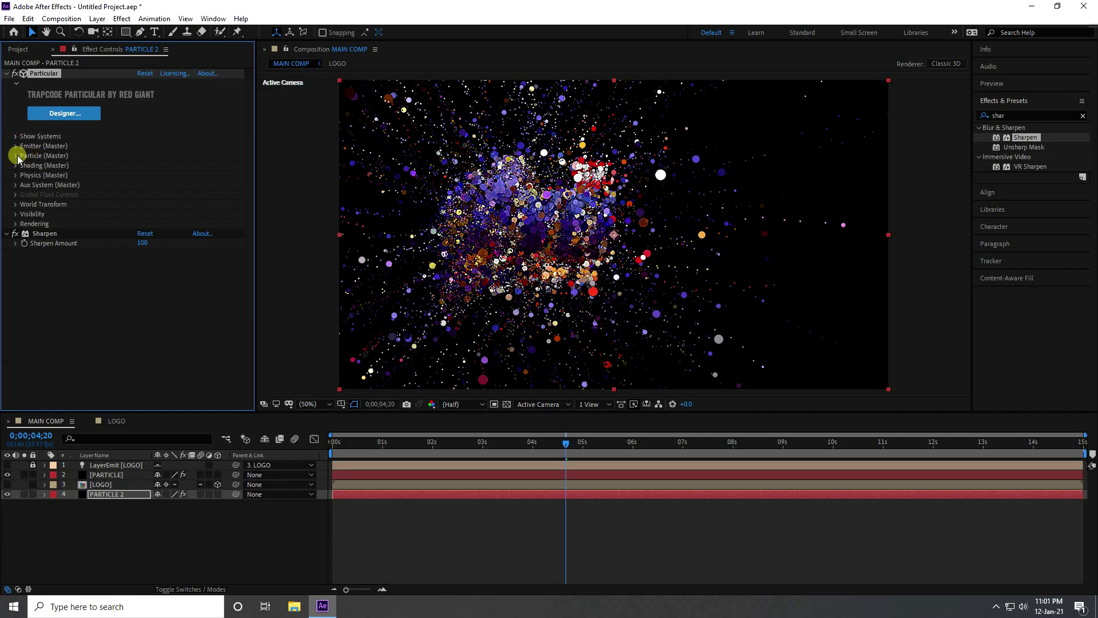
left_click(16, 155)
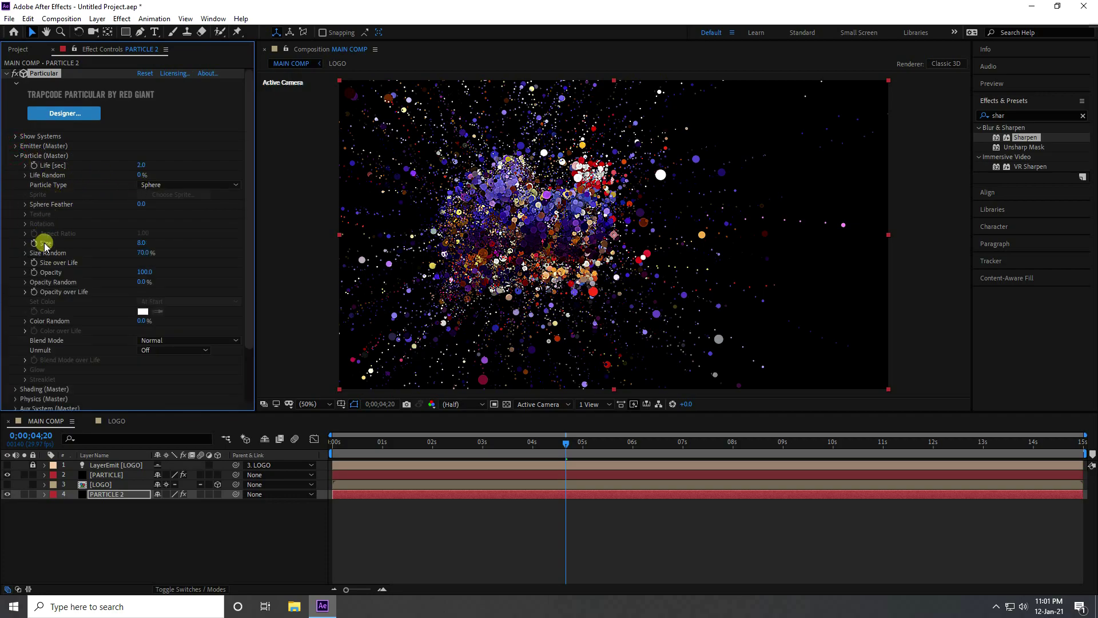
left_click(141, 243)
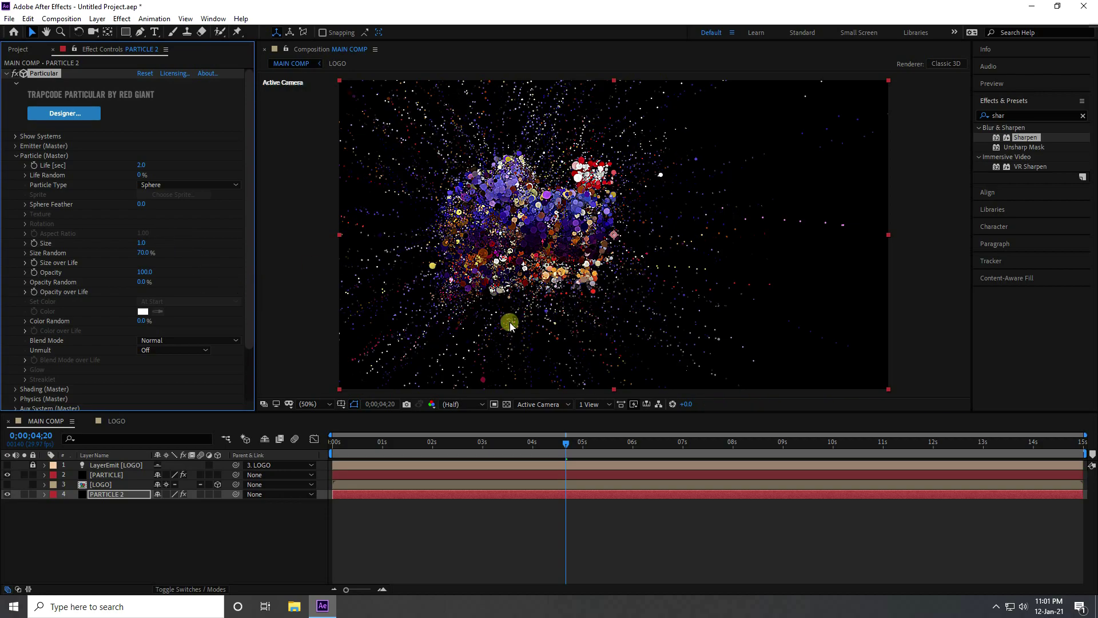
Apply the Stylize Glow effect to PARTICLE 2 and preview the animation from the start to about 0;00;05;10.
left_click(1019, 116)
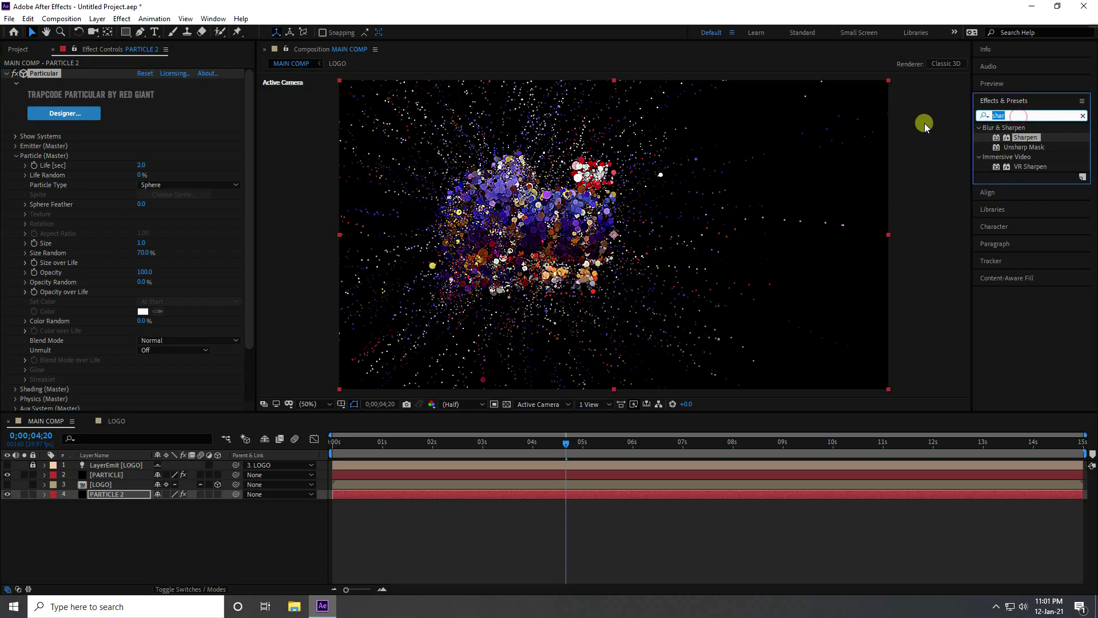
type("glow")
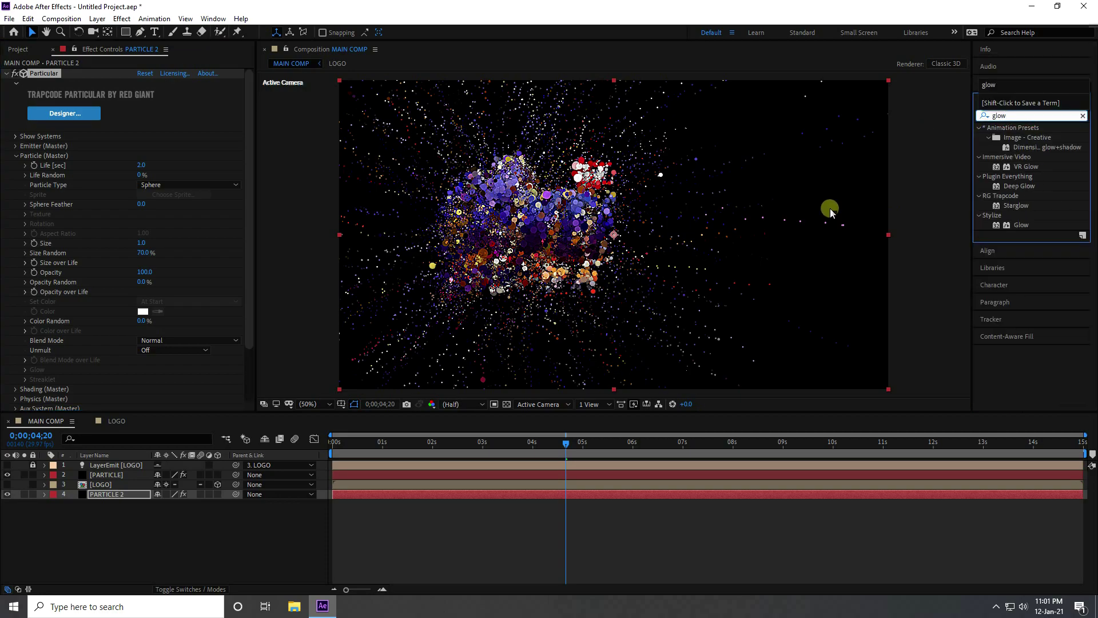
left_click_drag(1021, 225, 152, 496)
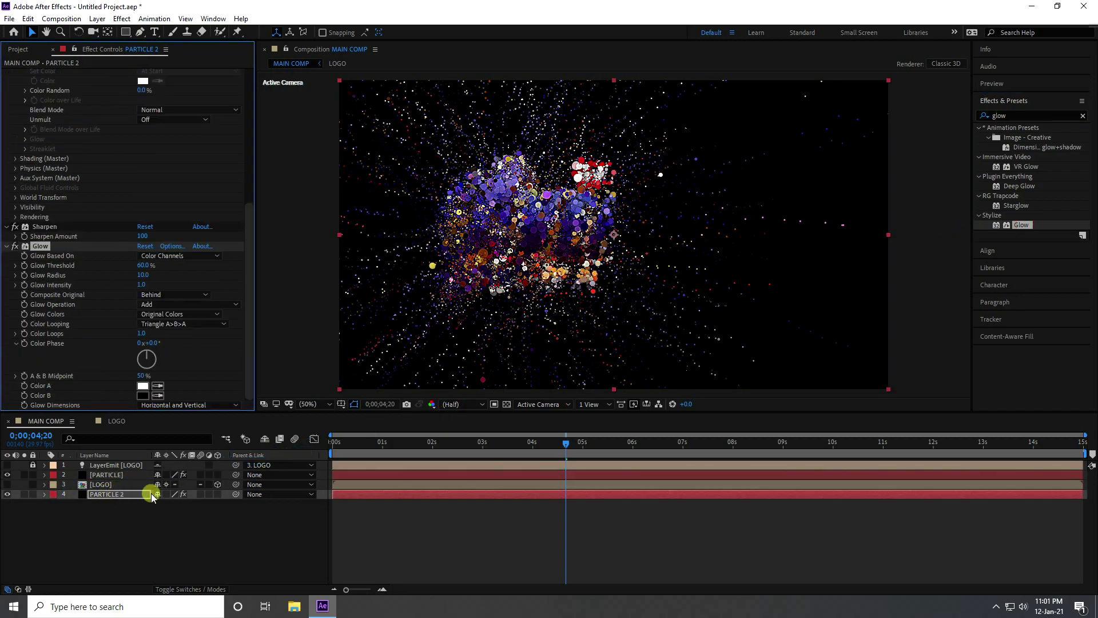
left_click(562, 444)
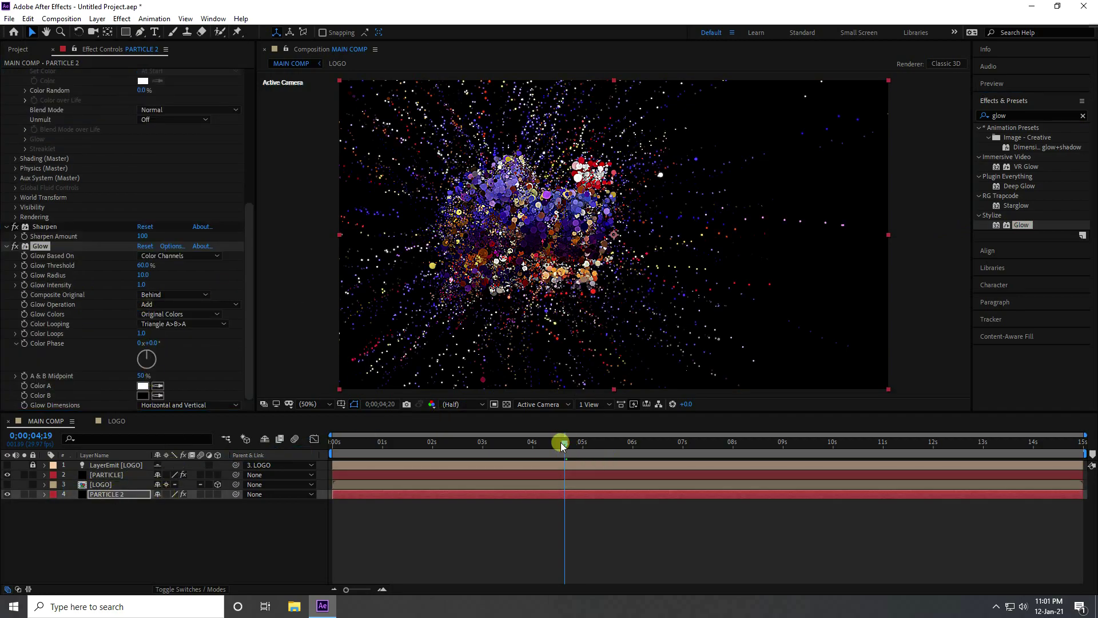
left_click_drag(562, 444, 244, 456)
key("space")
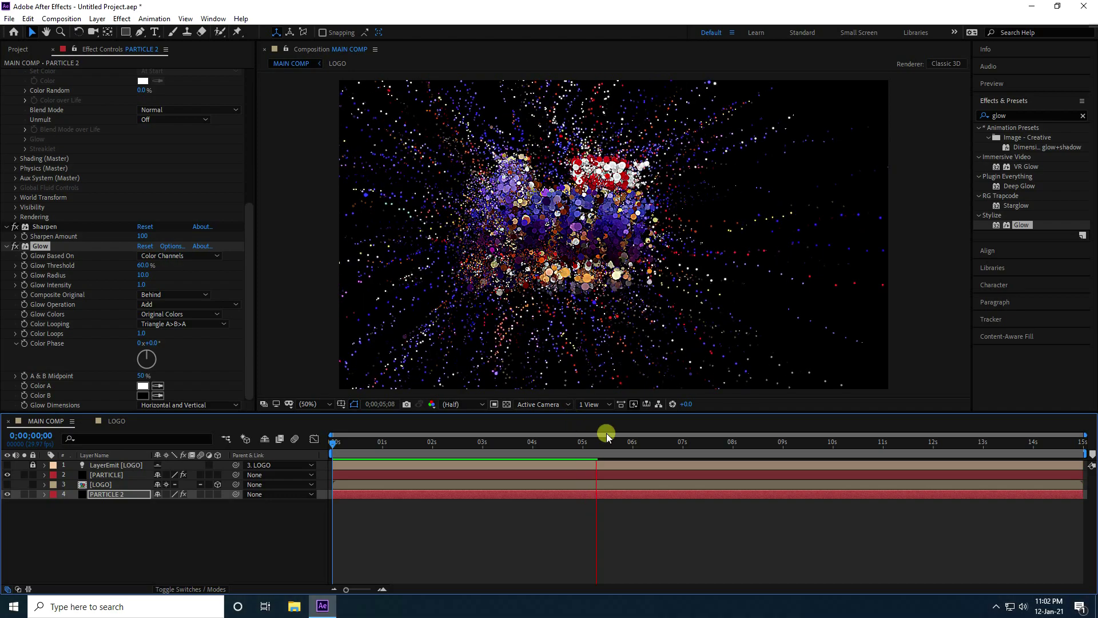
key("space")
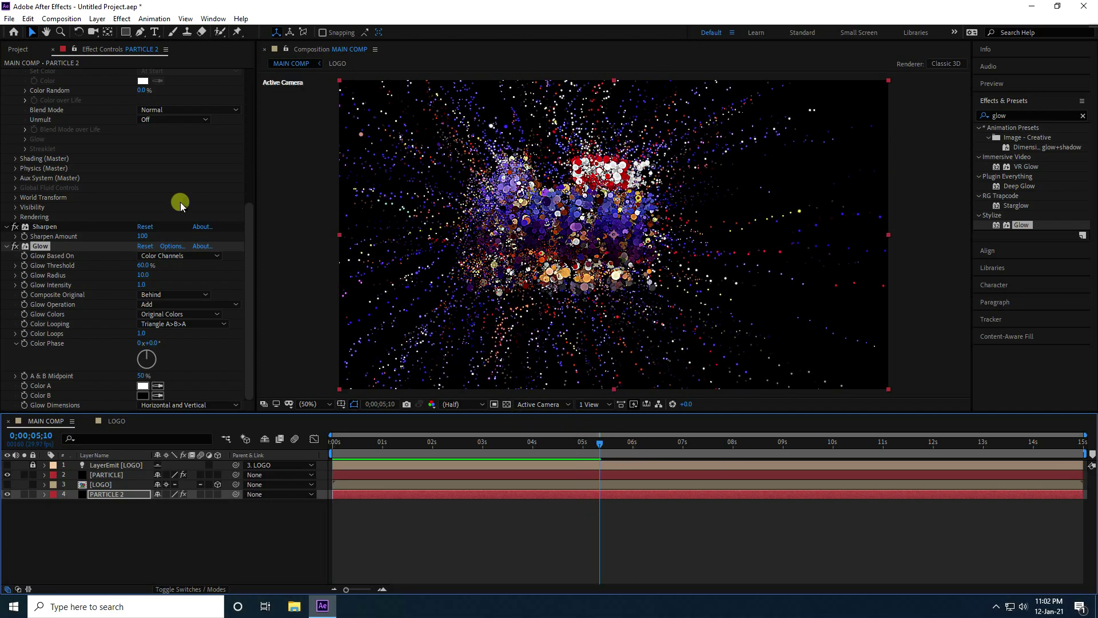
Add logo 1.png to MAIN COMP as the lowest layer, beneath PARTICLE 2.
left_click(18, 49)
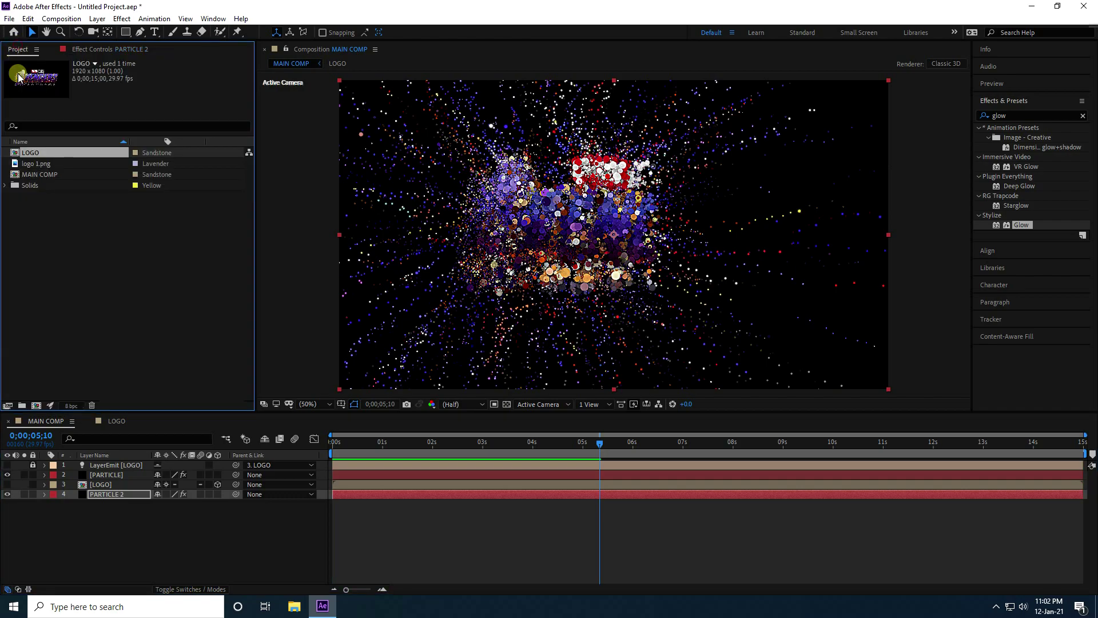
left_click(20, 164)
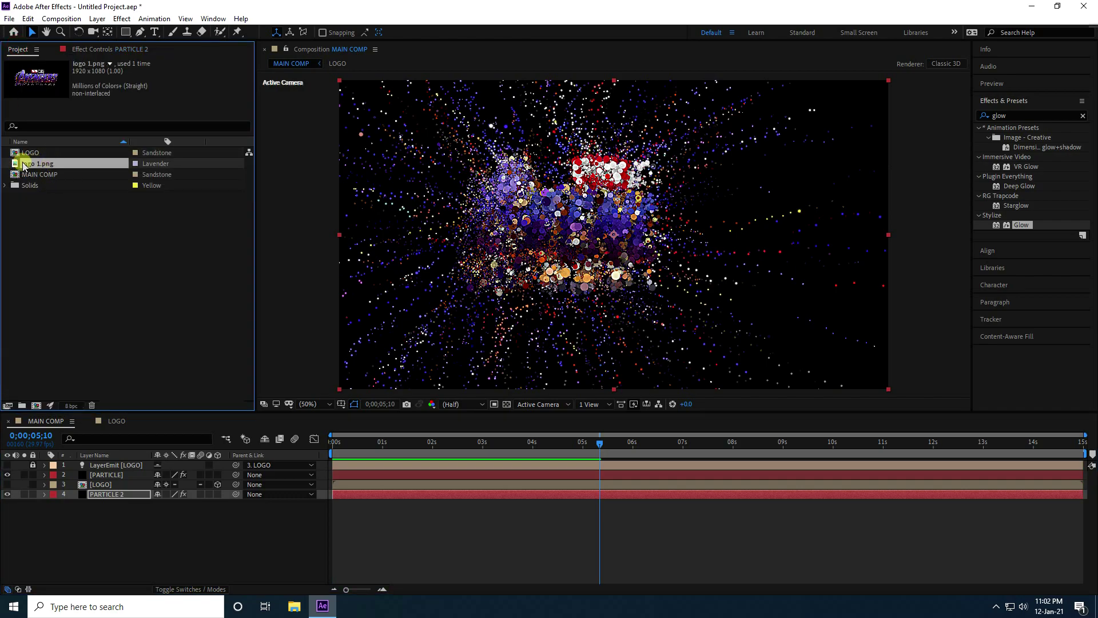
left_click_drag(112, 369, 123, 517)
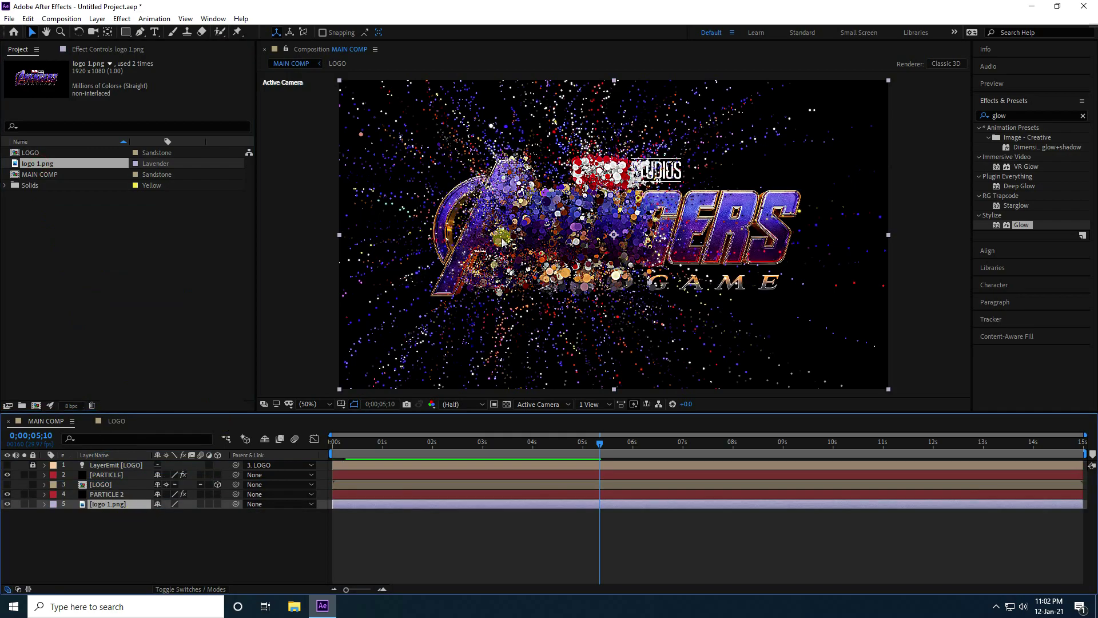
Find the Linear Wipe preset and apply it to the logo 1.png layer.
left_click(1030, 115)
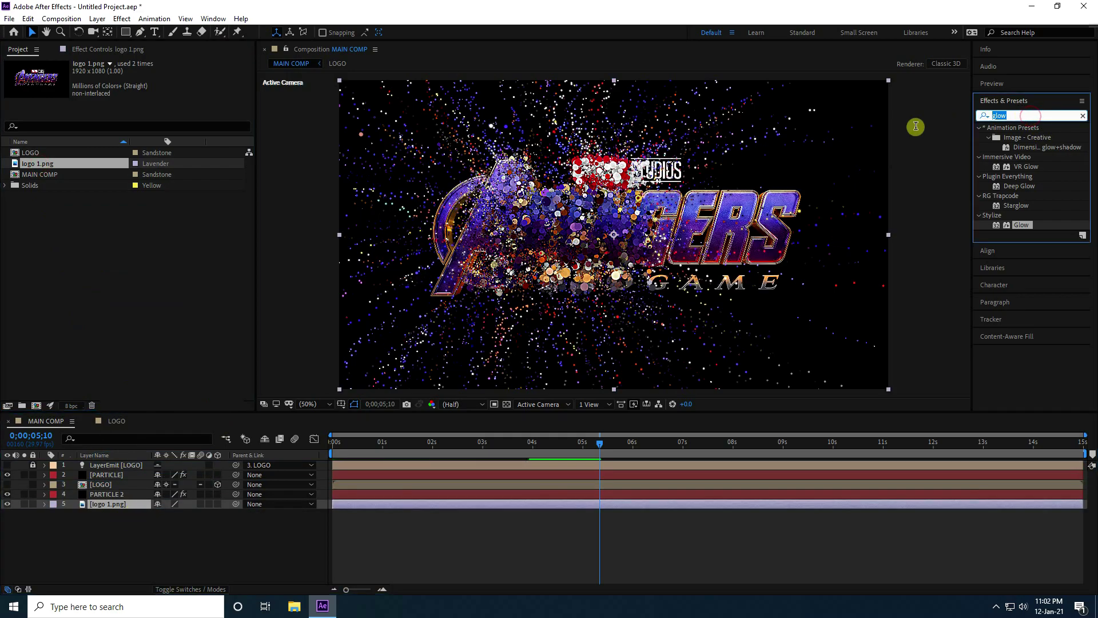
type("linea")
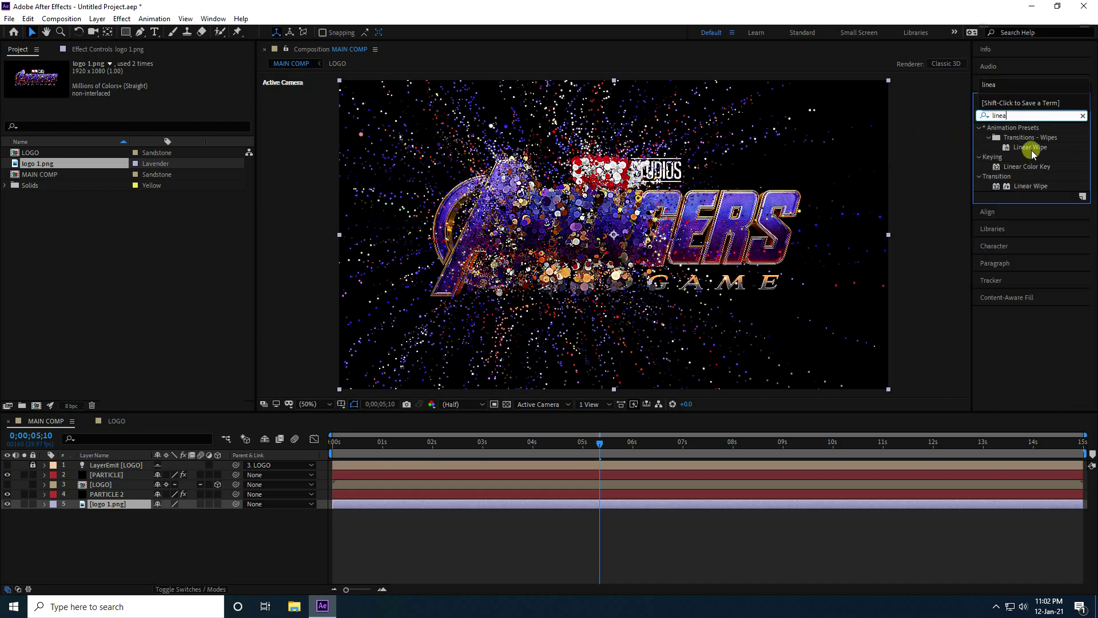
left_click_drag(1030, 147, 132, 502)
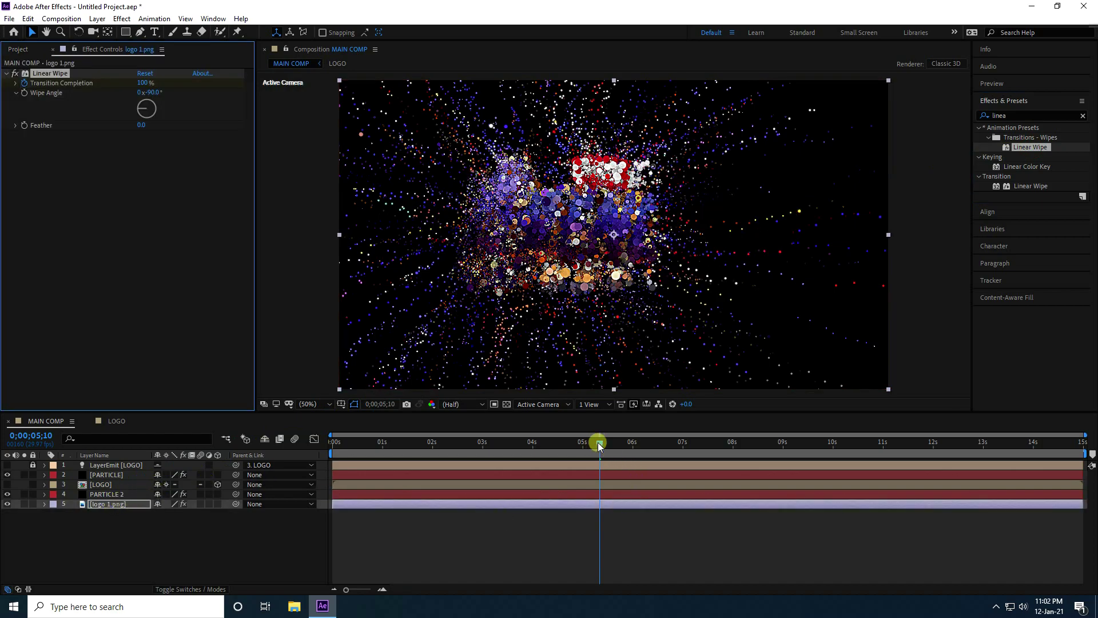
Solo logo 1.png, keyframe its Transition Completion from 100% at 0;00;00;00 to 0% at 0;00;12;00, and preview the wipe.
left_click_drag(598, 441, 339, 465)
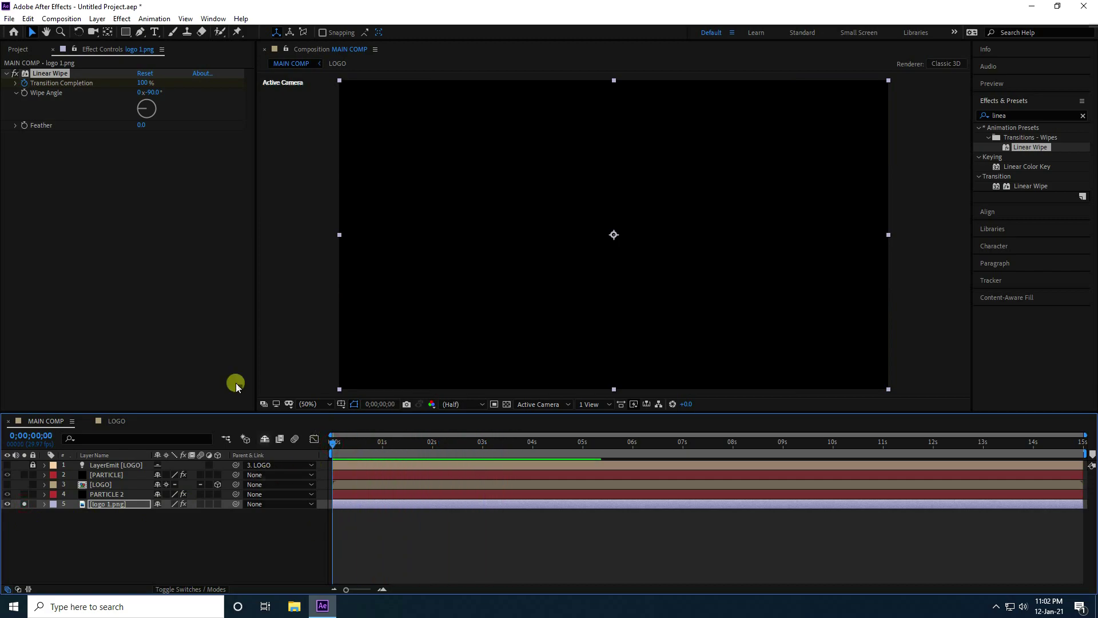
left_click(24, 83)
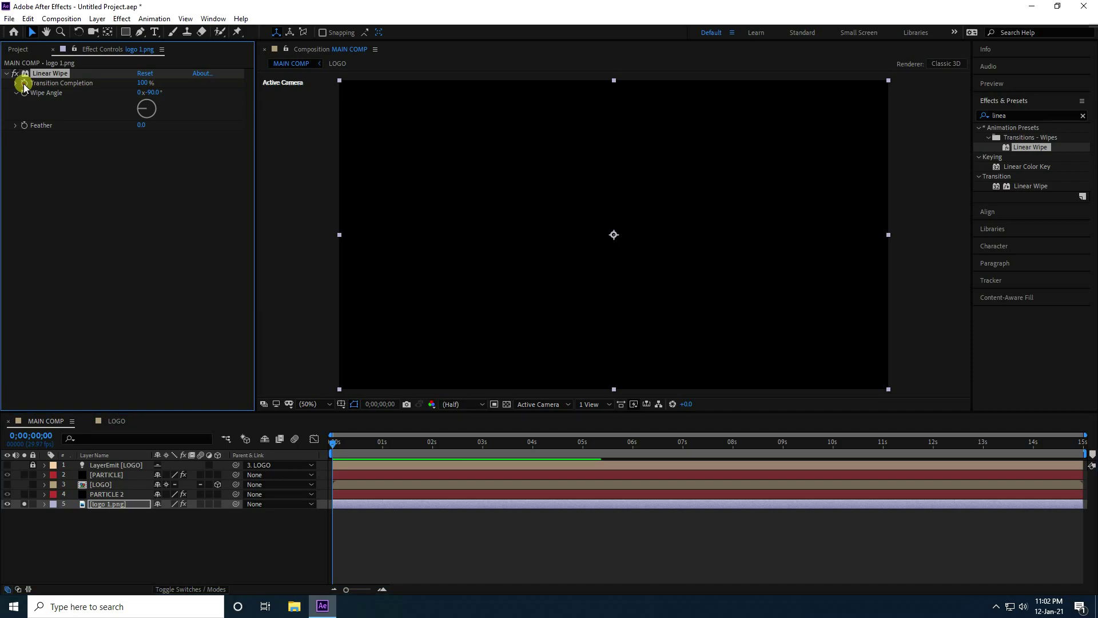
left_click_drag(335, 443, 547, 462)
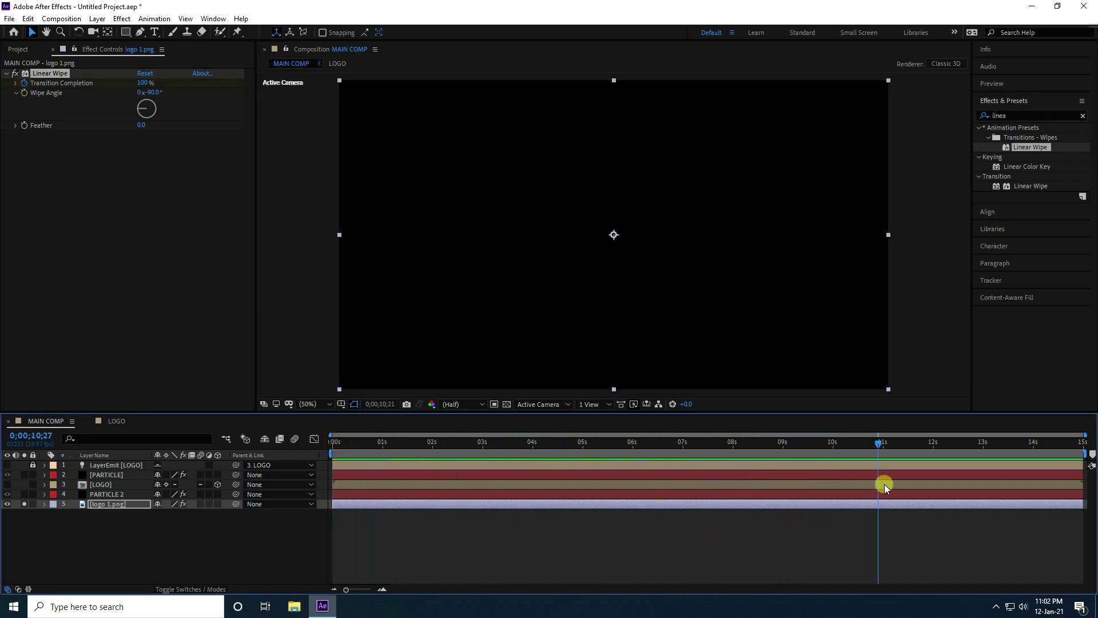
left_click_drag(930, 492, 936, 489)
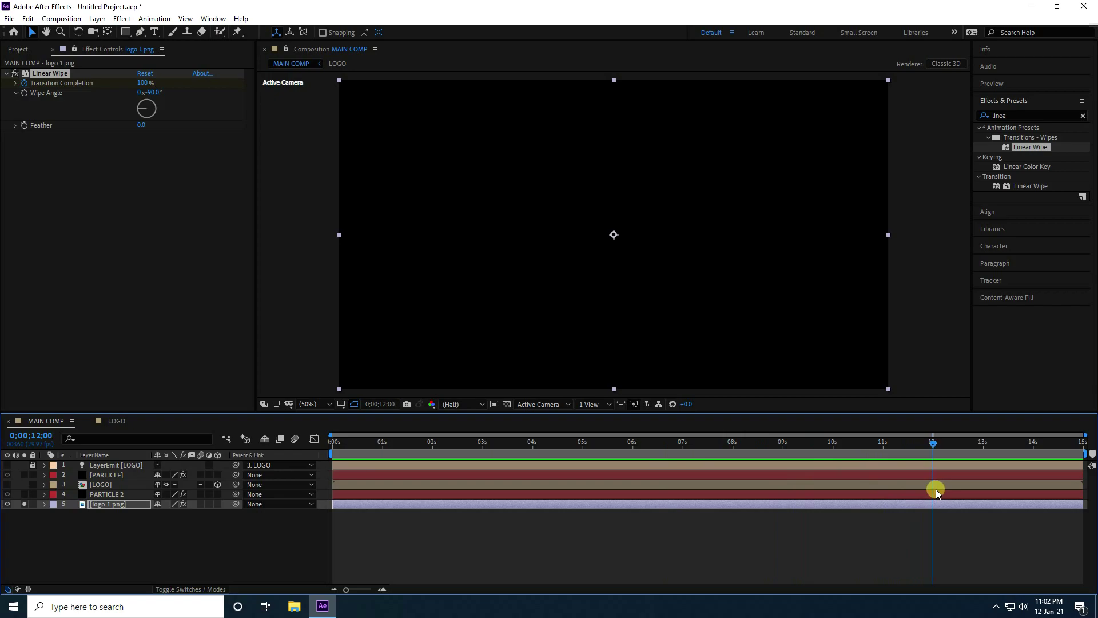
left_click_drag(142, 83, 93, 82)
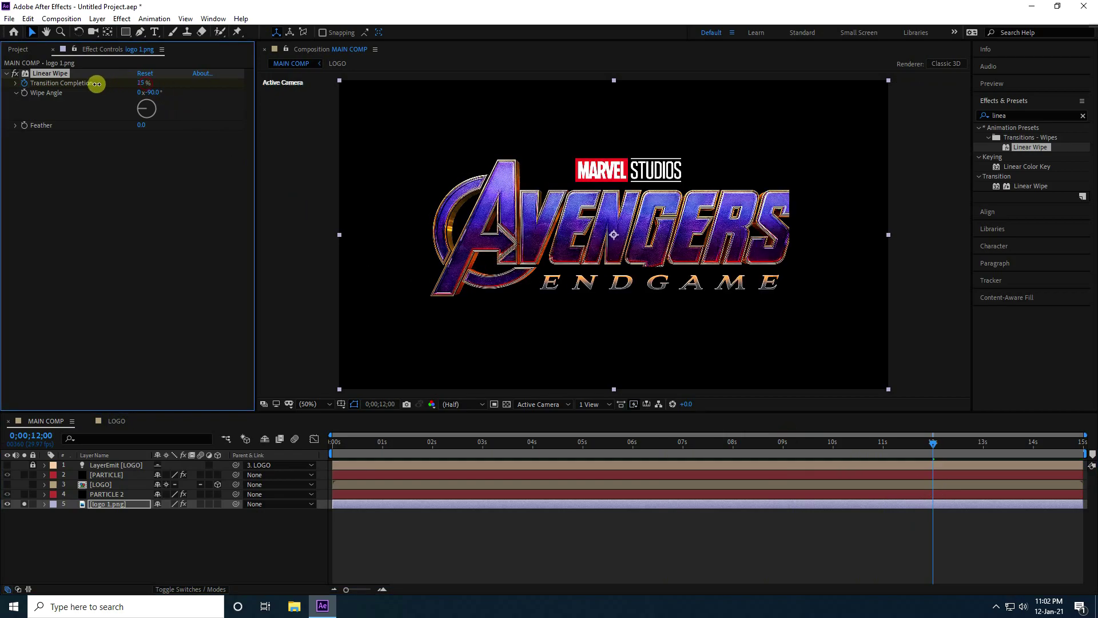
left_click_drag(340, 458, 270, 446)
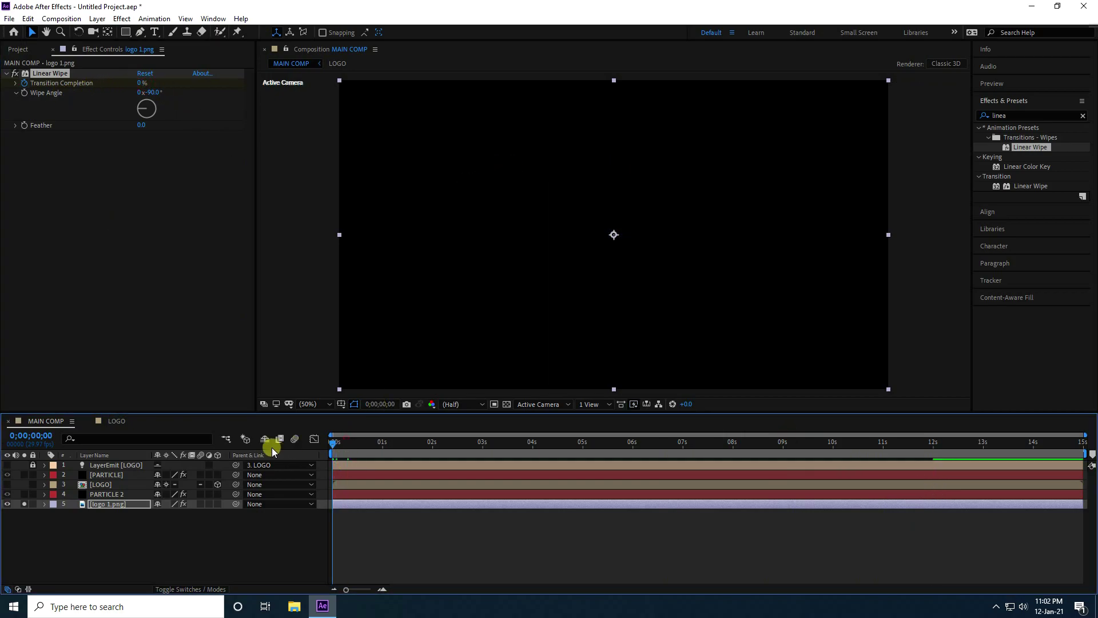
key("space")
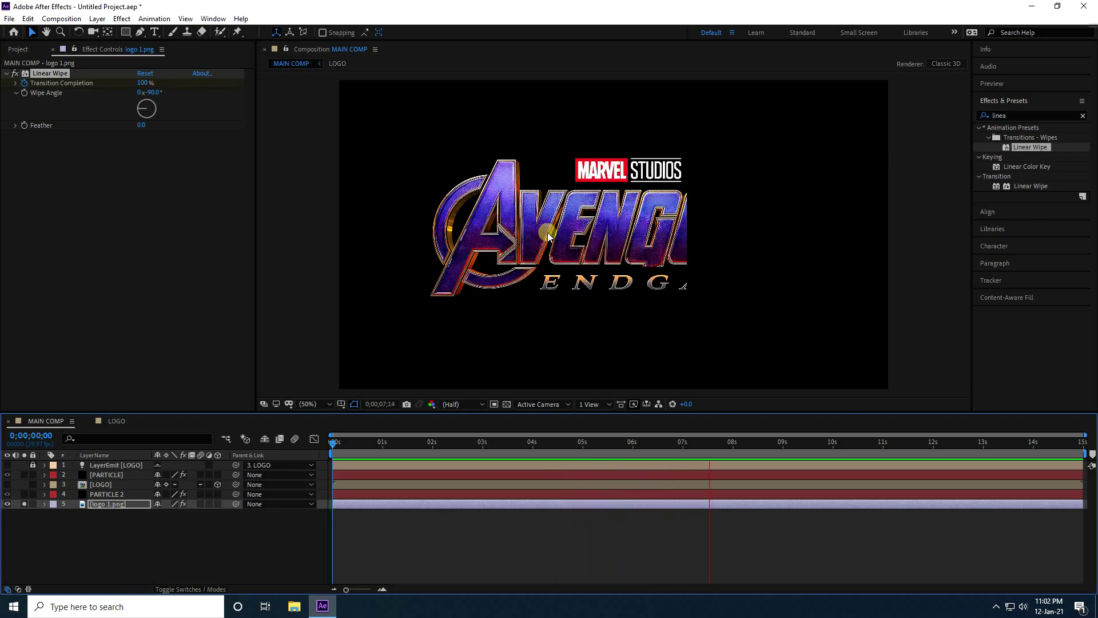
key("space")
Apply Easy Ease to both Transition Completion keyframes of logo 1.png and preview the wipe from the start.
left_click(111, 506)
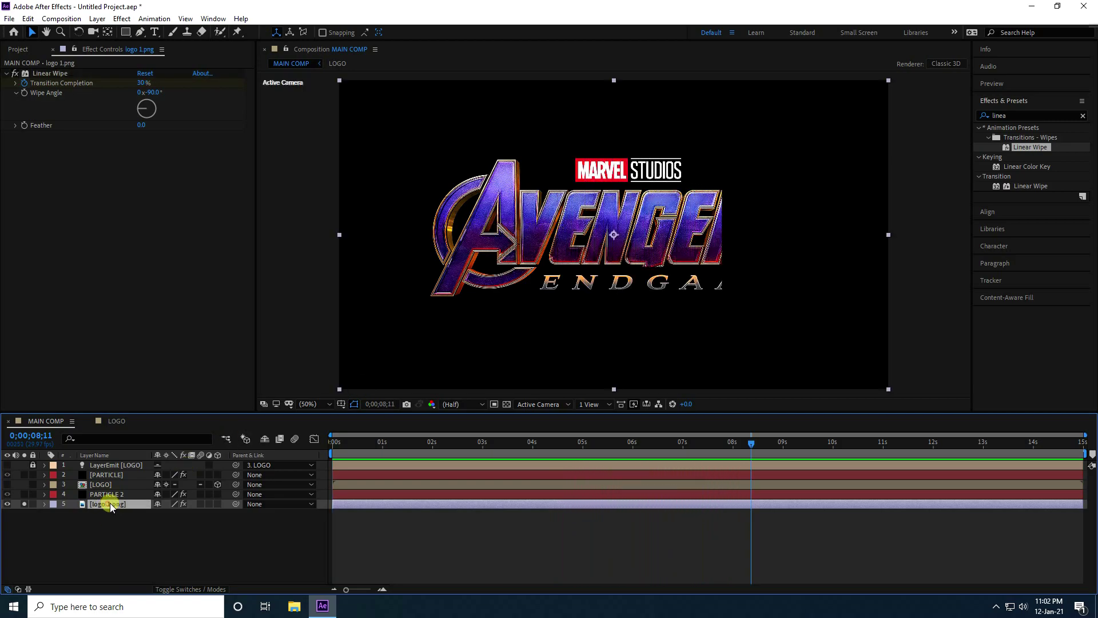
key("u")
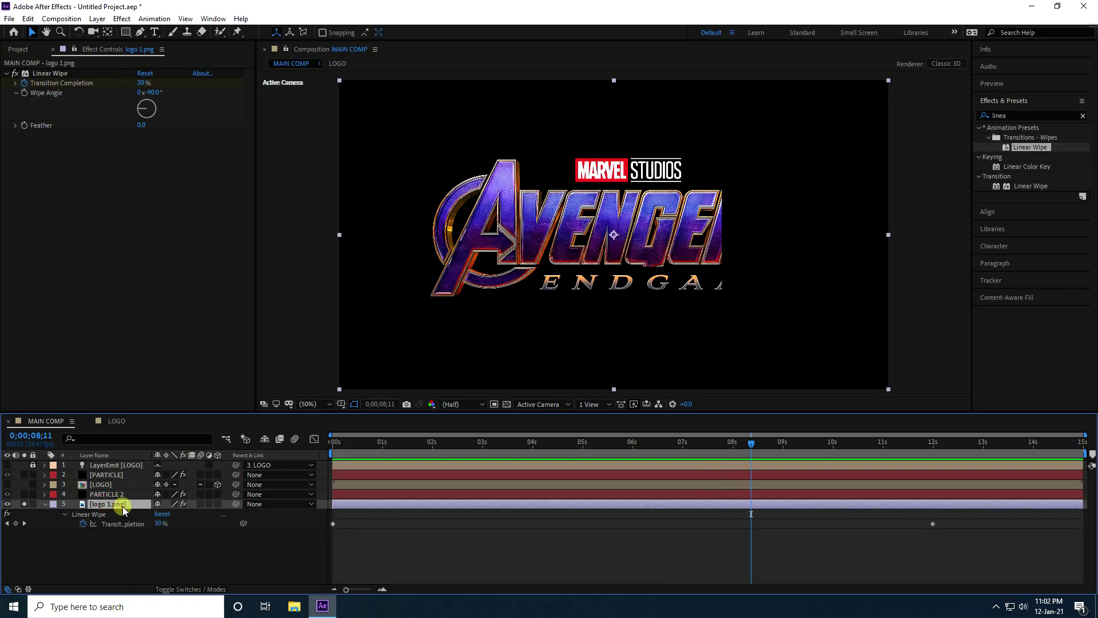
left_click_drag(1022, 551, 323, 518)
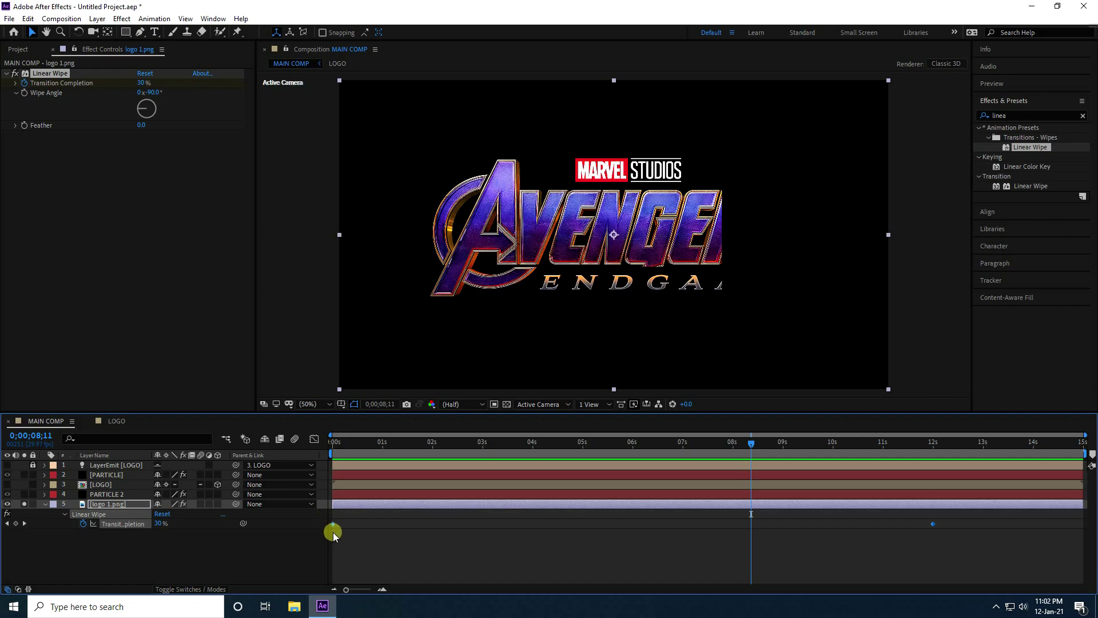
key("F9")
left_click_drag(750, 441, 288, 451)
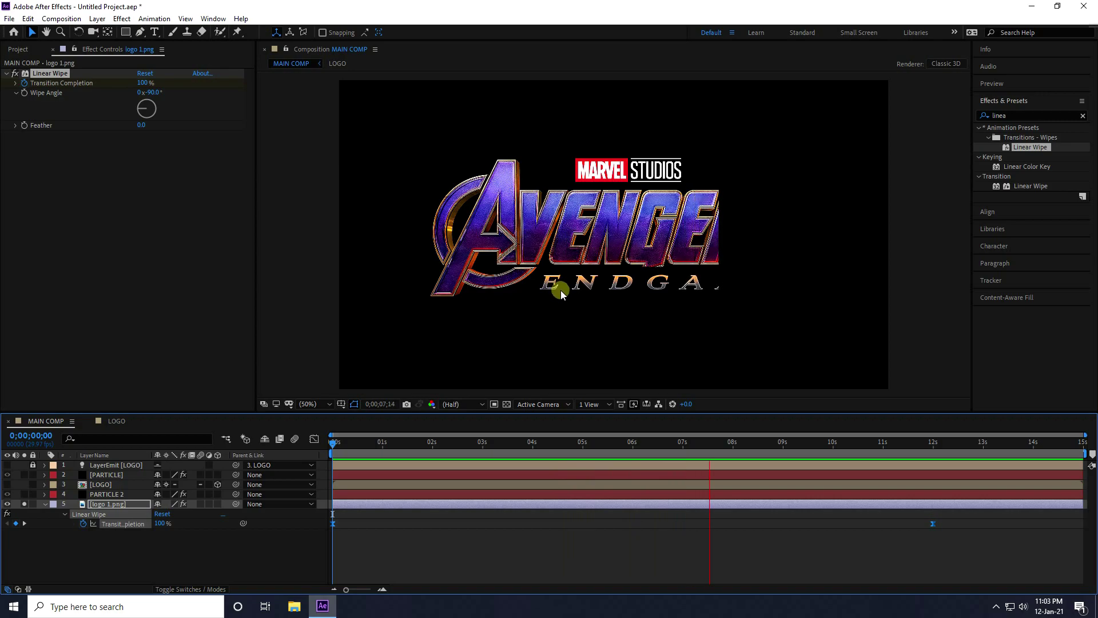
key("space")
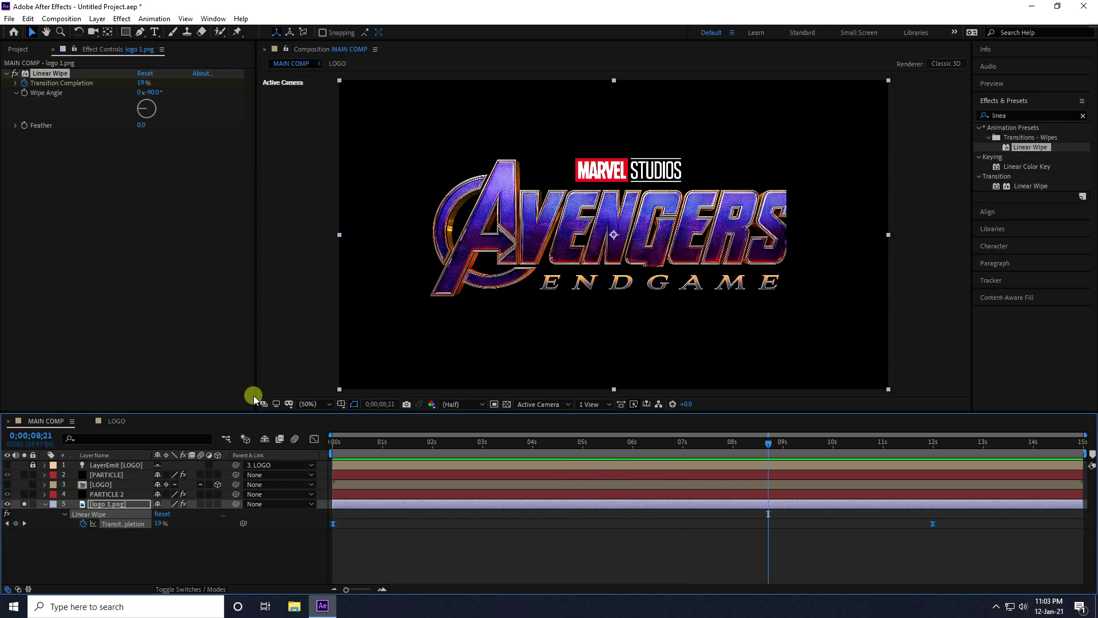
Turn off solo for logo 1.png and preview the full composition to about 0;00;05;27, then collapse the layer's properties.
left_click(24, 504)
left_click(334, 440)
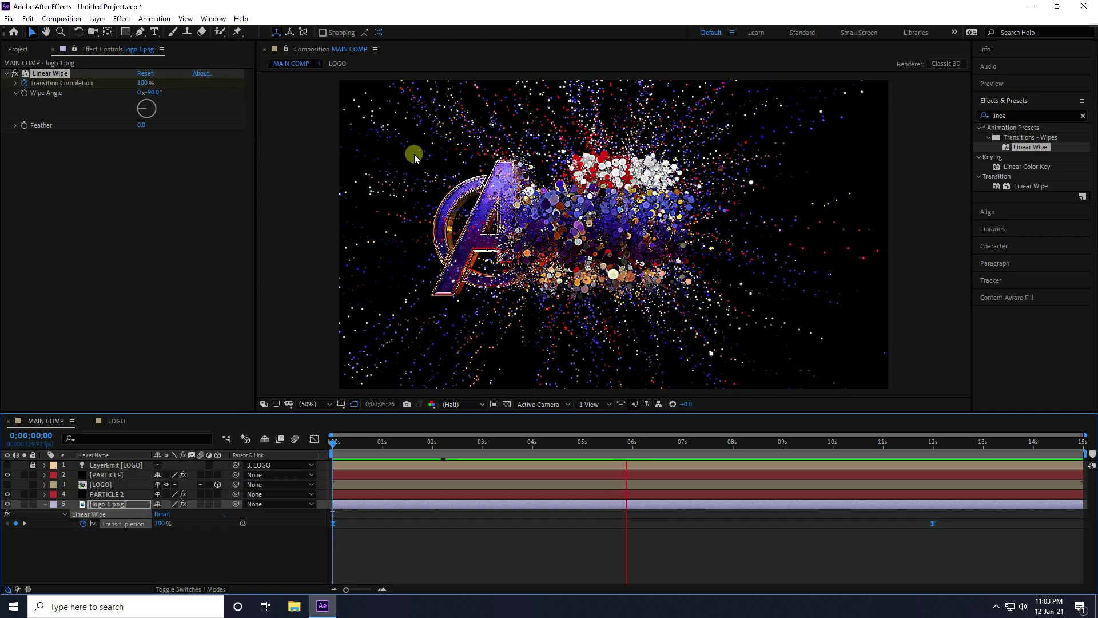
key("space")
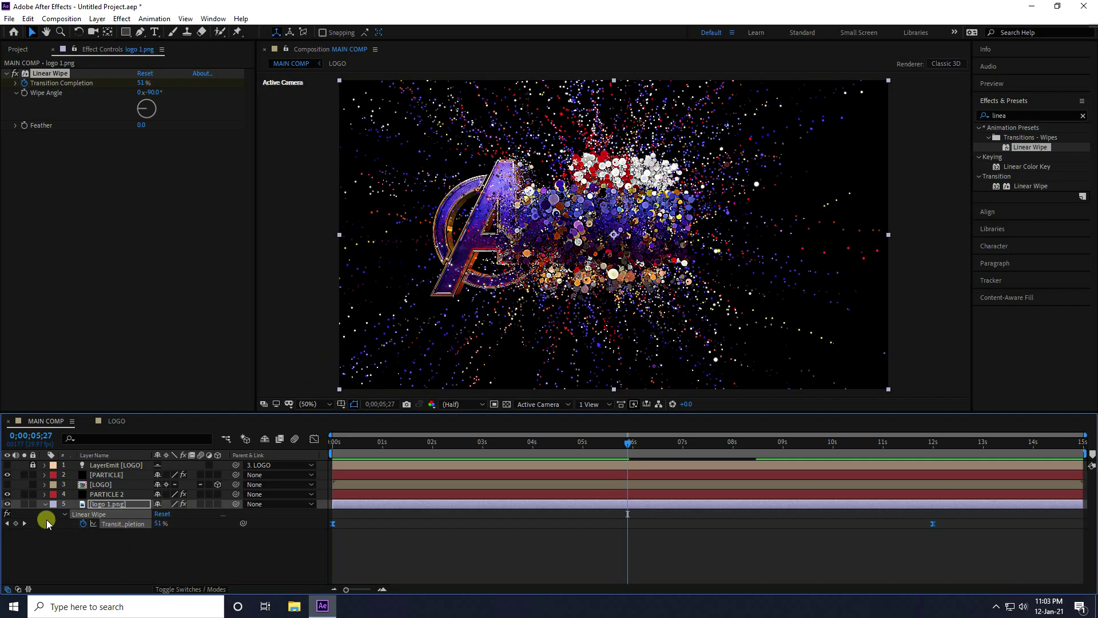
left_click(44, 503)
Create a black 1920 × 1080 px solid named BG and place it beneath logo 1.png as the lowest layer.
right_click(117, 544)
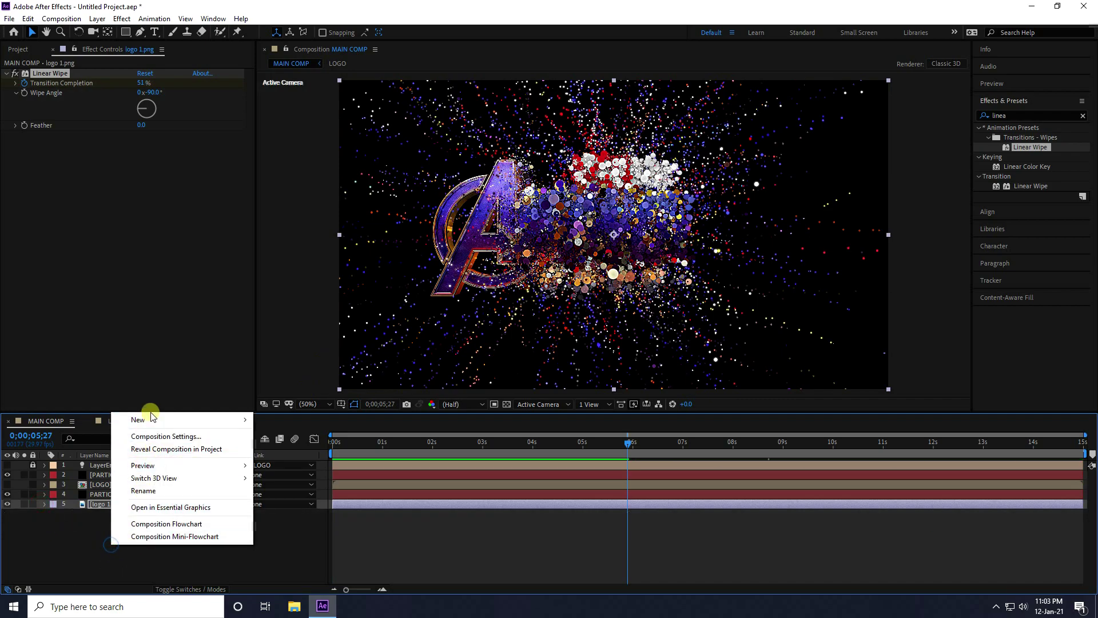
mouse_move(152, 416)
left_click(289, 447)
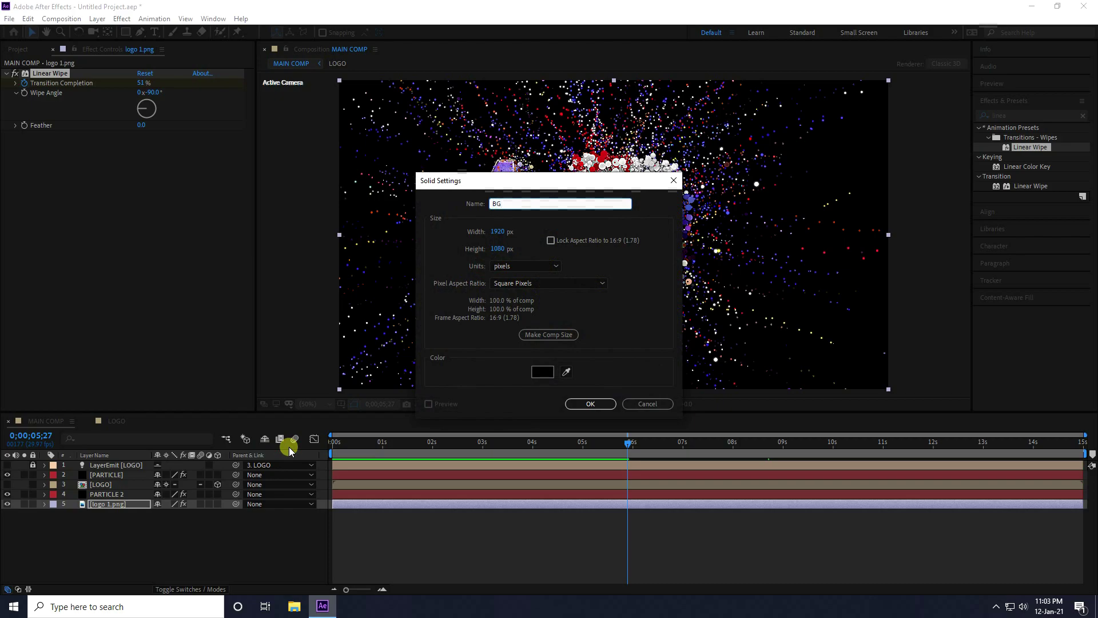
left_click(595, 408)
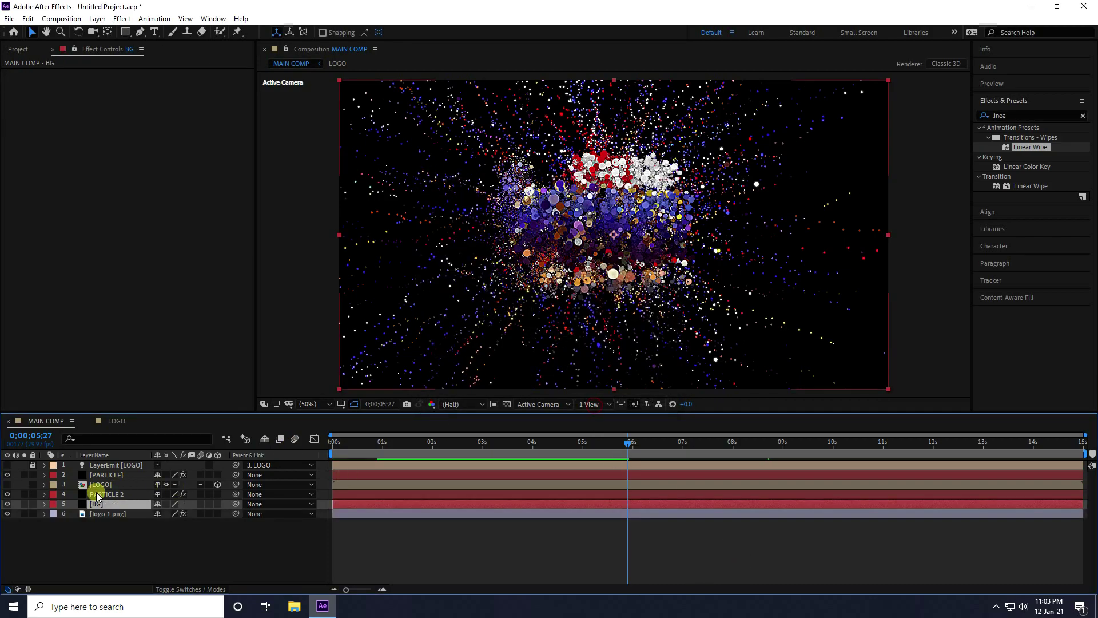
left_click_drag(96, 502, 98, 537)
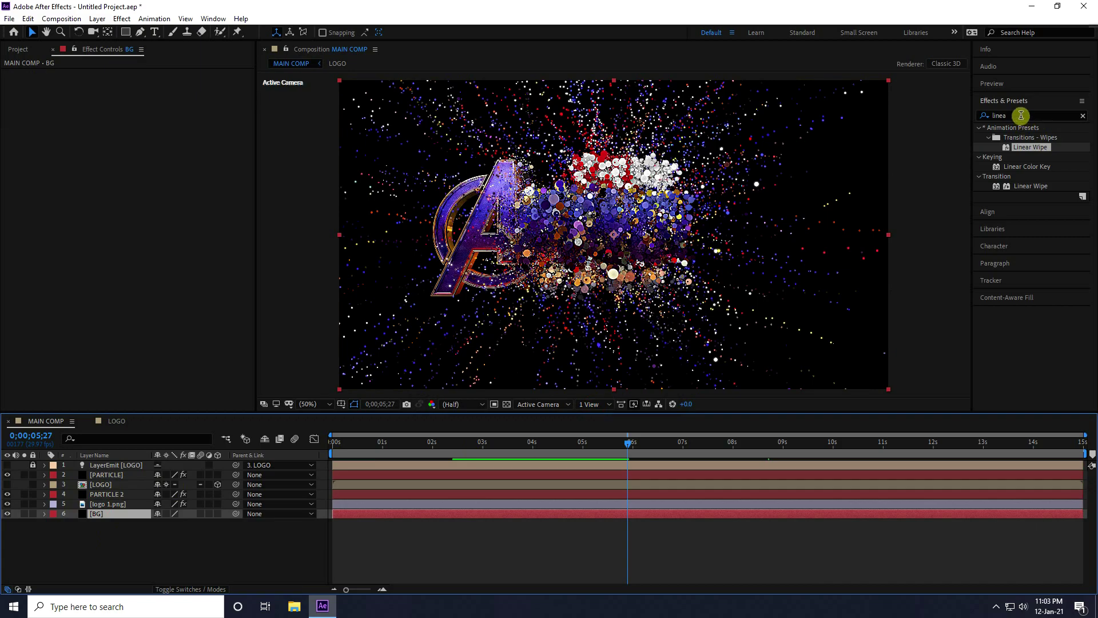
Search the effects for ramp and apply Gradient Ramp to the BG layer.
key("BackSpace")
key("BackSpace")
key("BackSpace")
key("BackSpace")
key("BackSpace")
type("ram")
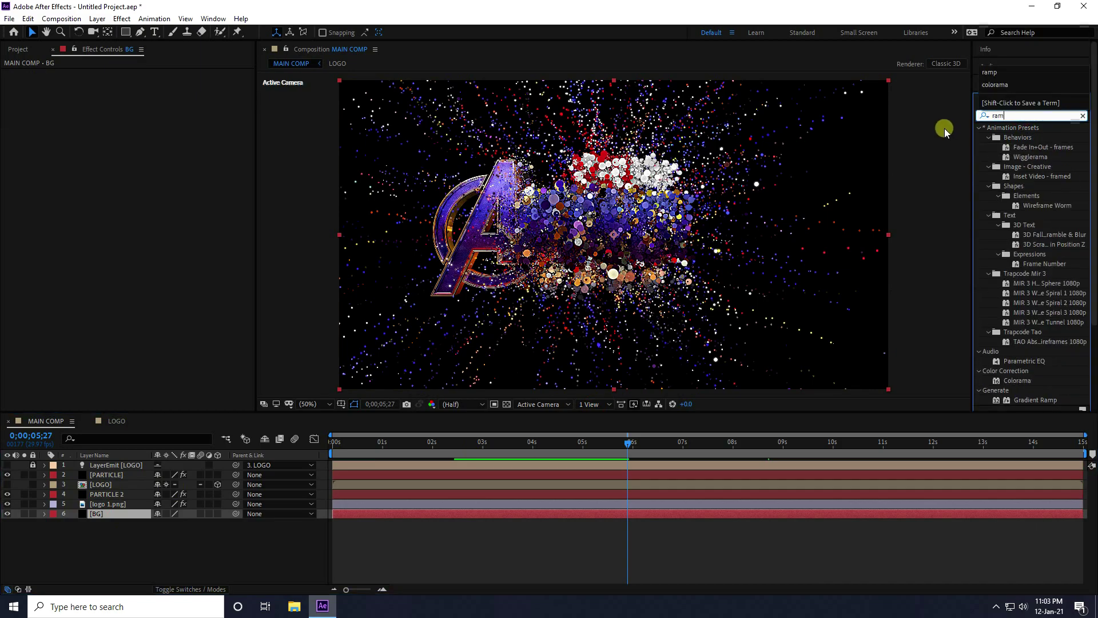
type("p")
left_click_drag(1035, 137, 98, 515)
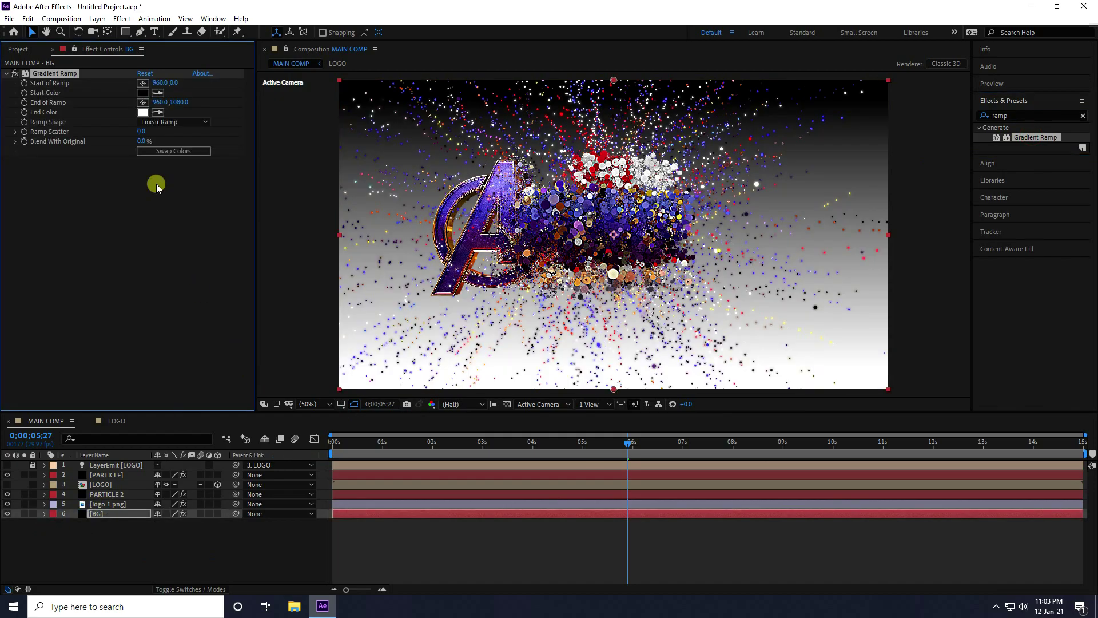
Set BG's Ramp Shape to Radial Ramp and its End Color to black.
left_click(170, 123)
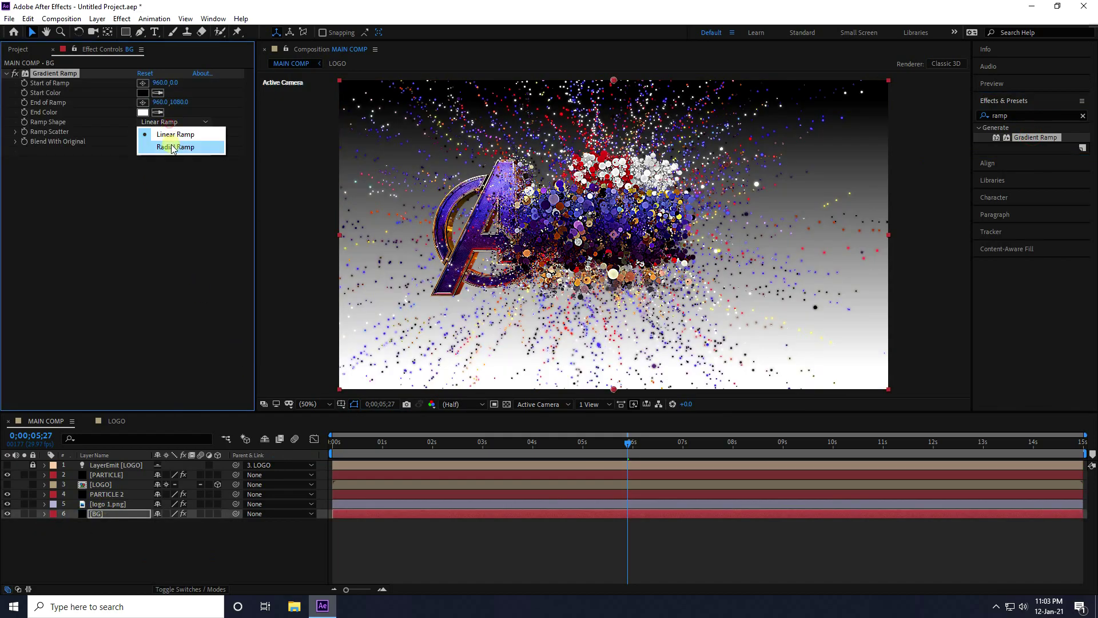
left_click(172, 147)
left_click(144, 112)
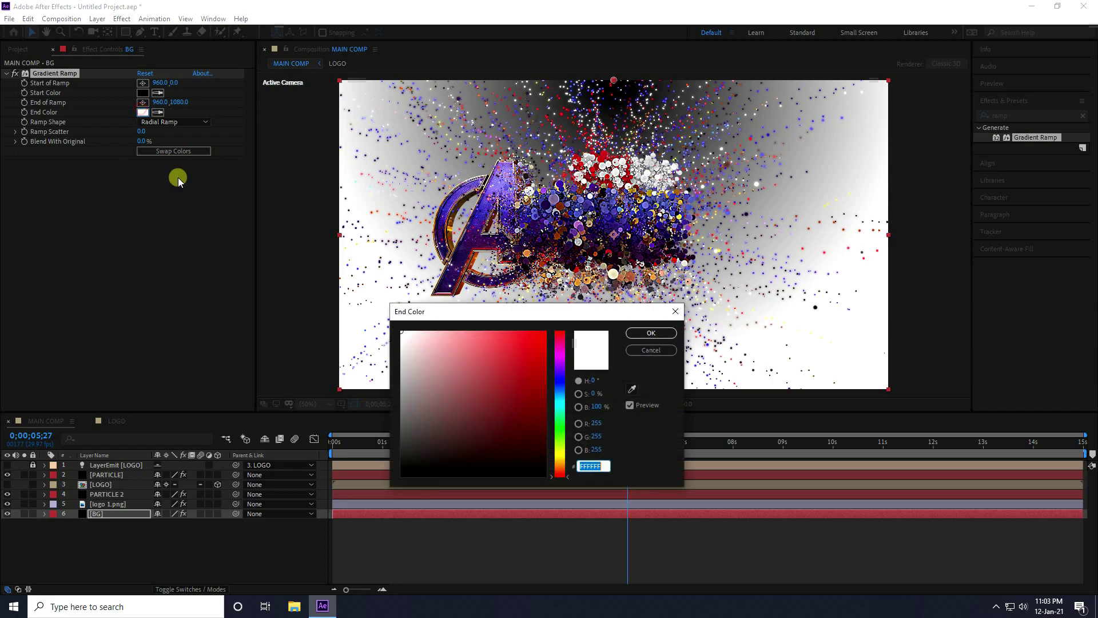
left_click_drag(403, 392, 380, 465)
left_click(653, 330)
Set the Gradient Ramp's Start Color to the dark blue 0C032D.
left_click(143, 93)
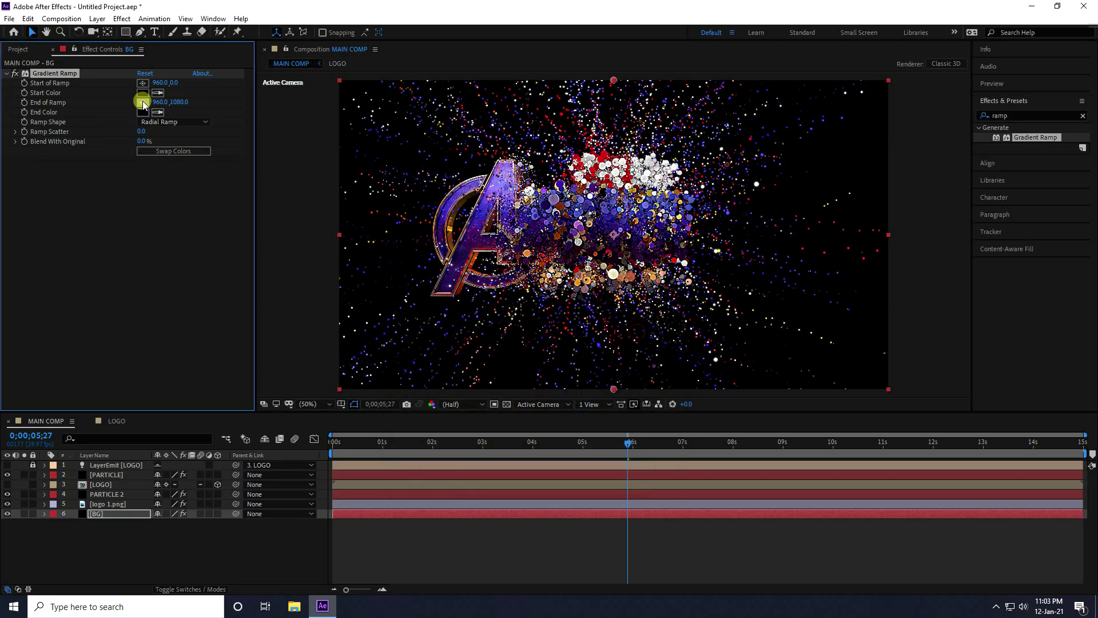
left_click(530, 441)
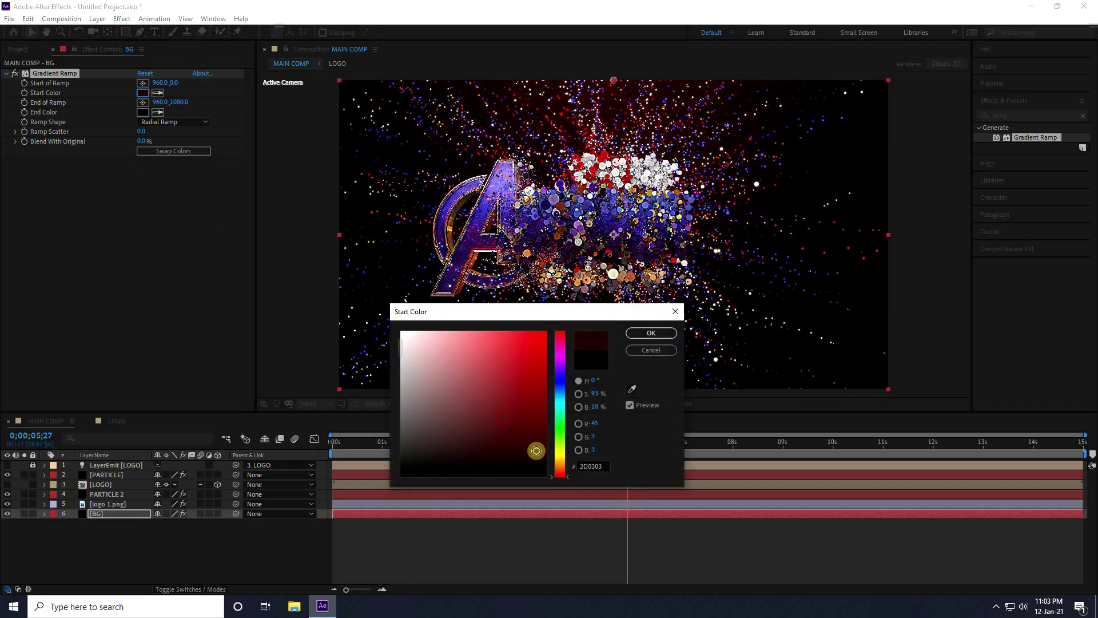
left_click_drag(559, 406, 560, 372)
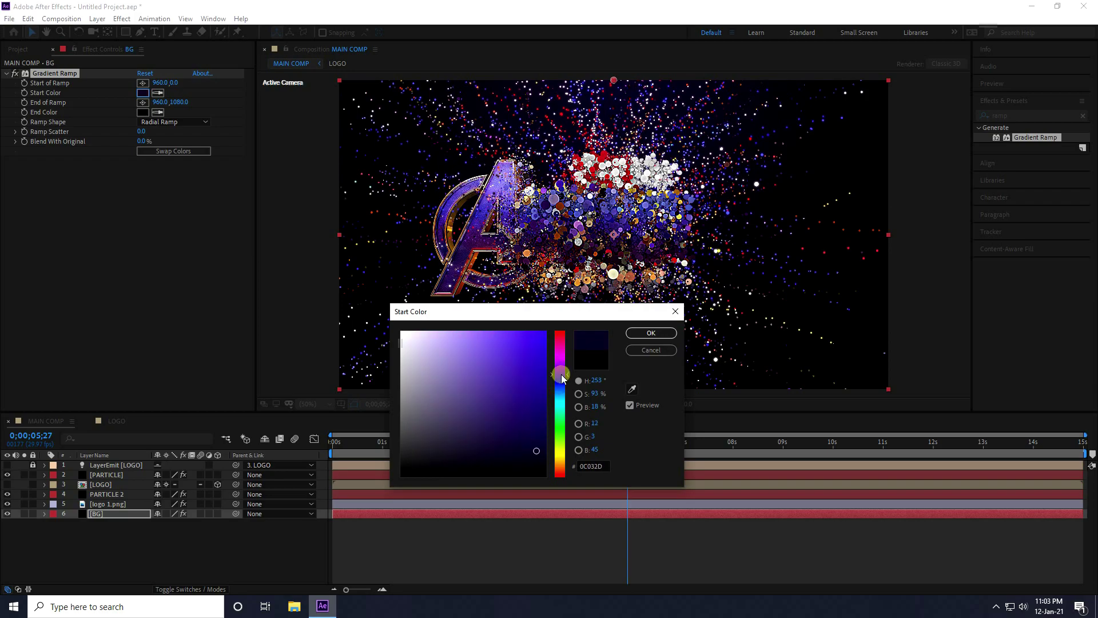
left_click(651, 333)
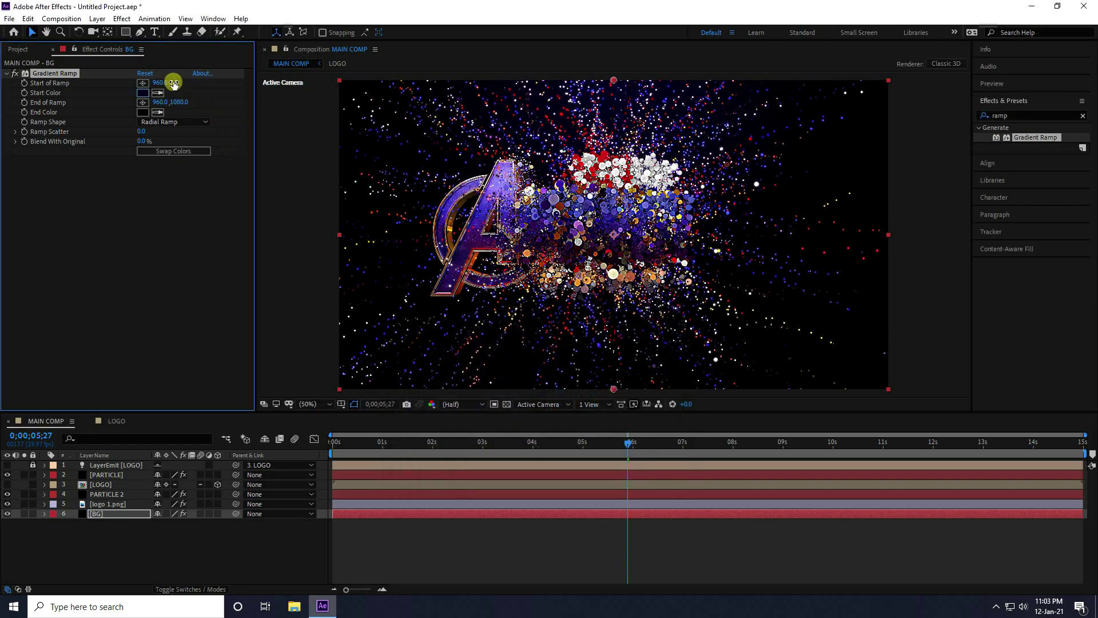
Set Start of Ramp to 960, 336 and End of Ramp to 960, 1162, and preview the composition from the start.
left_click_drag(173, 83, 353, 86)
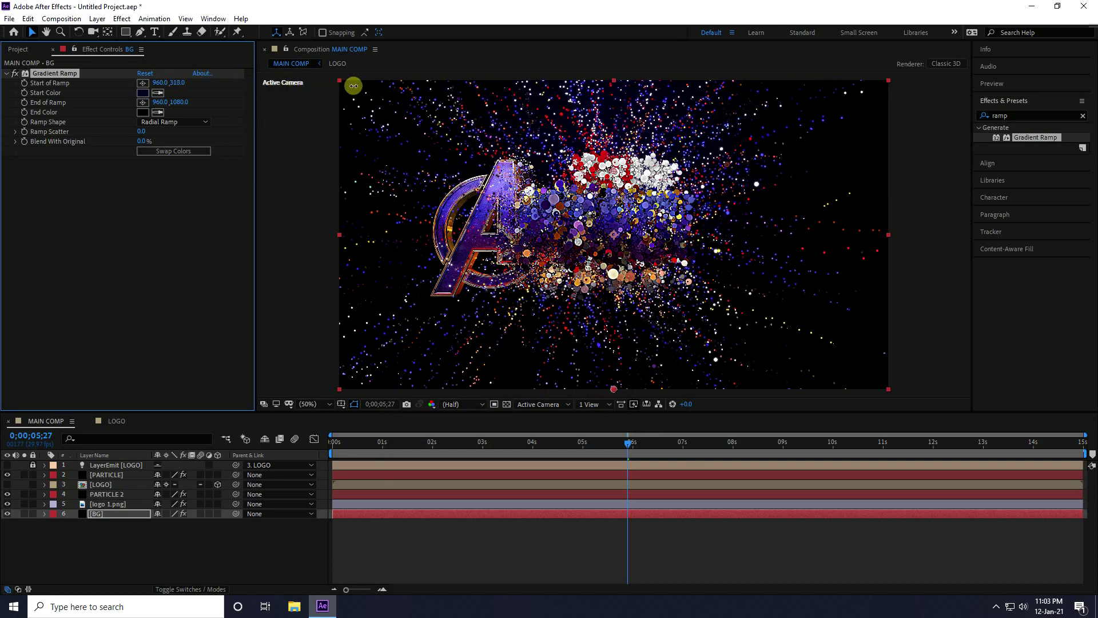
left_click_drag(172, 86, 64, 146)
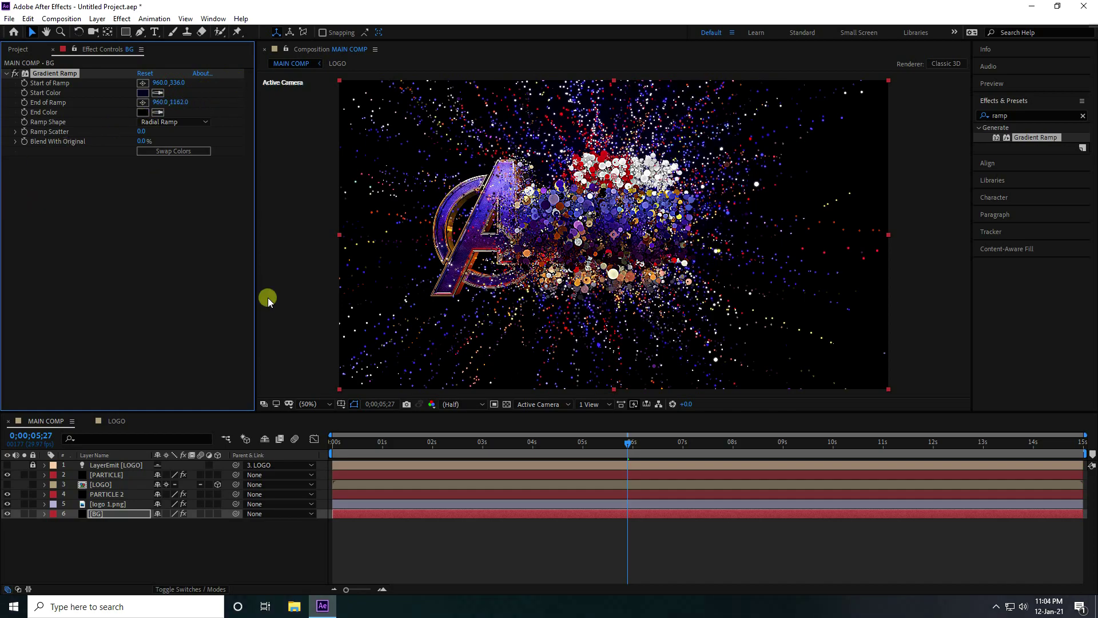
left_click_drag(635, 444, 232, 451)
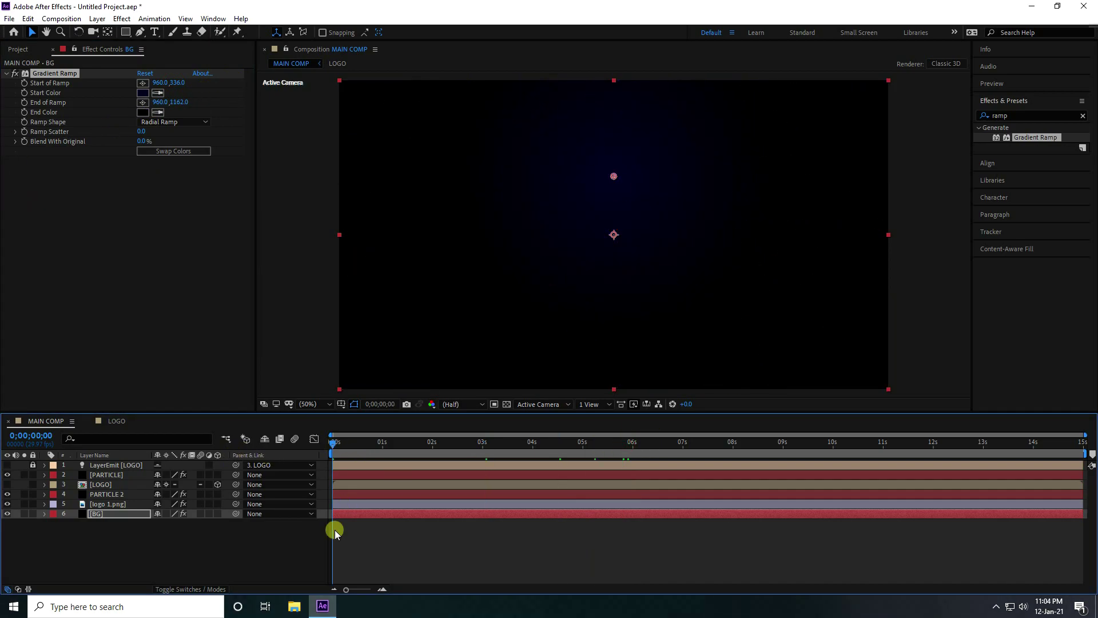
key("space")
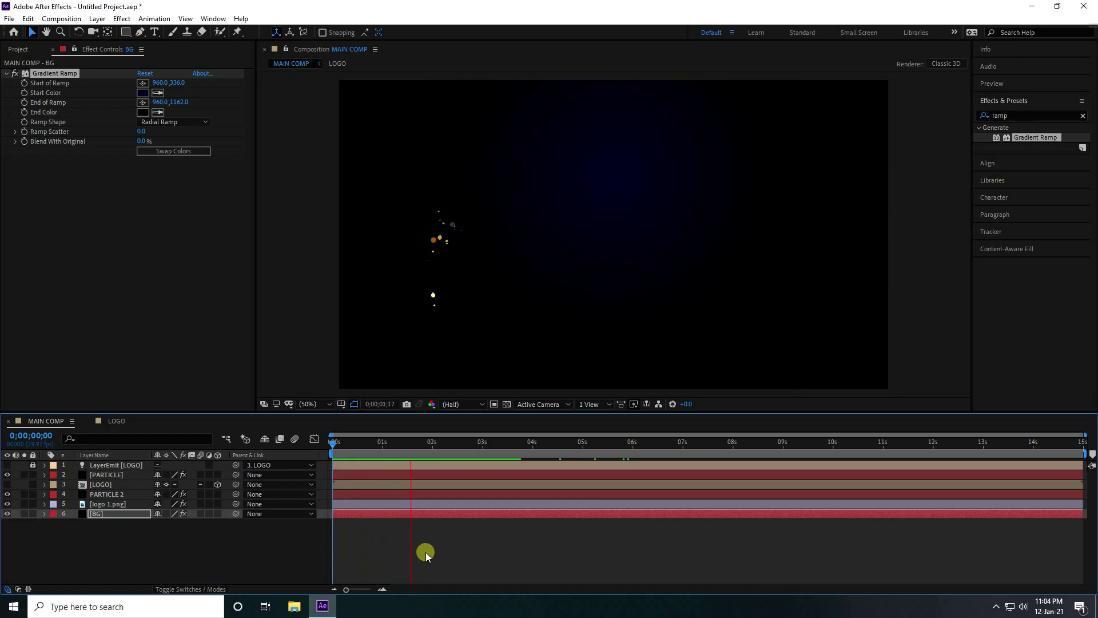